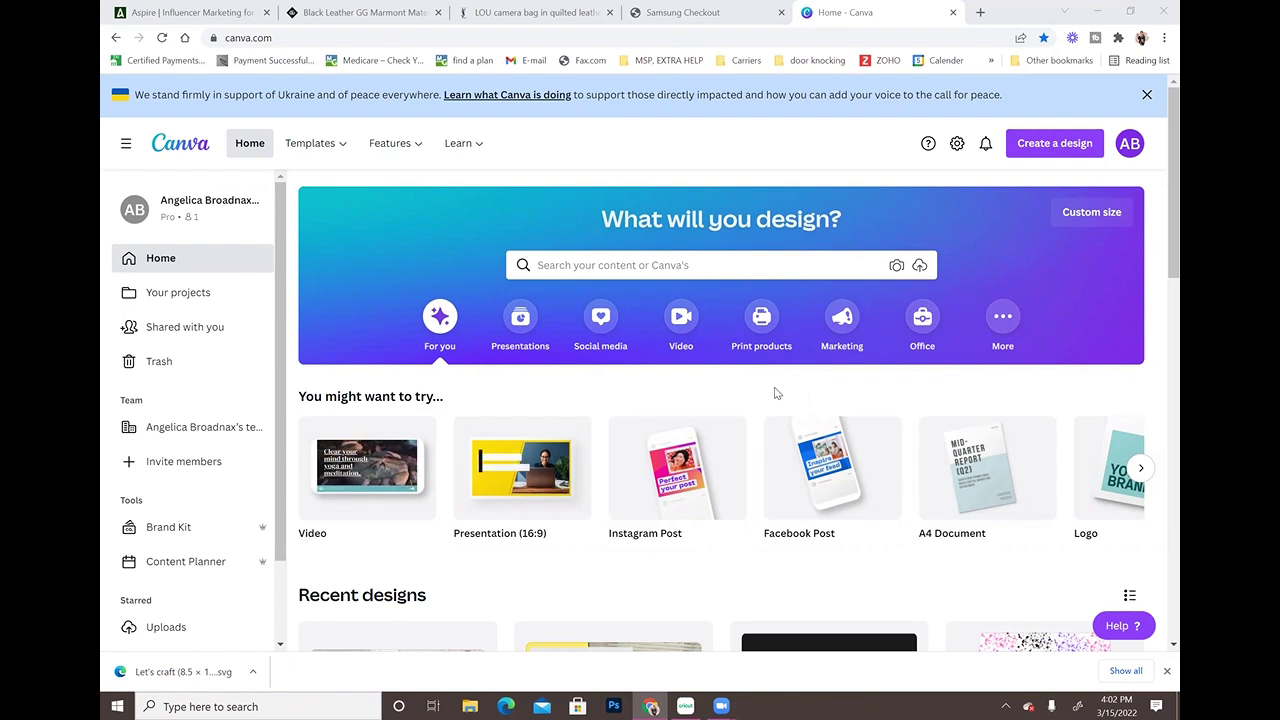
Step: Dismiss the announcement banner and create a new blank T-Shirt design
{"action": "left_click", "coordinate": [1147, 95]}
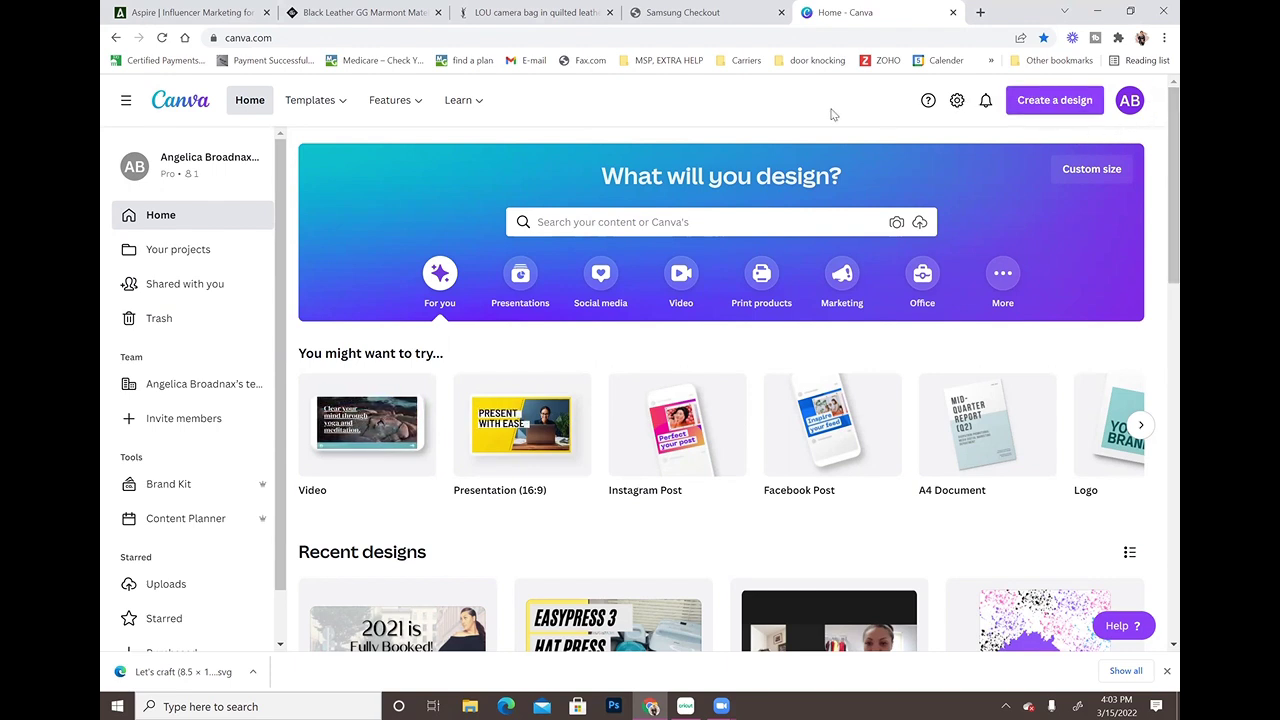
{"action": "left_click", "coordinate": [1070, 110]}
{"action": "type", "text": "t"}
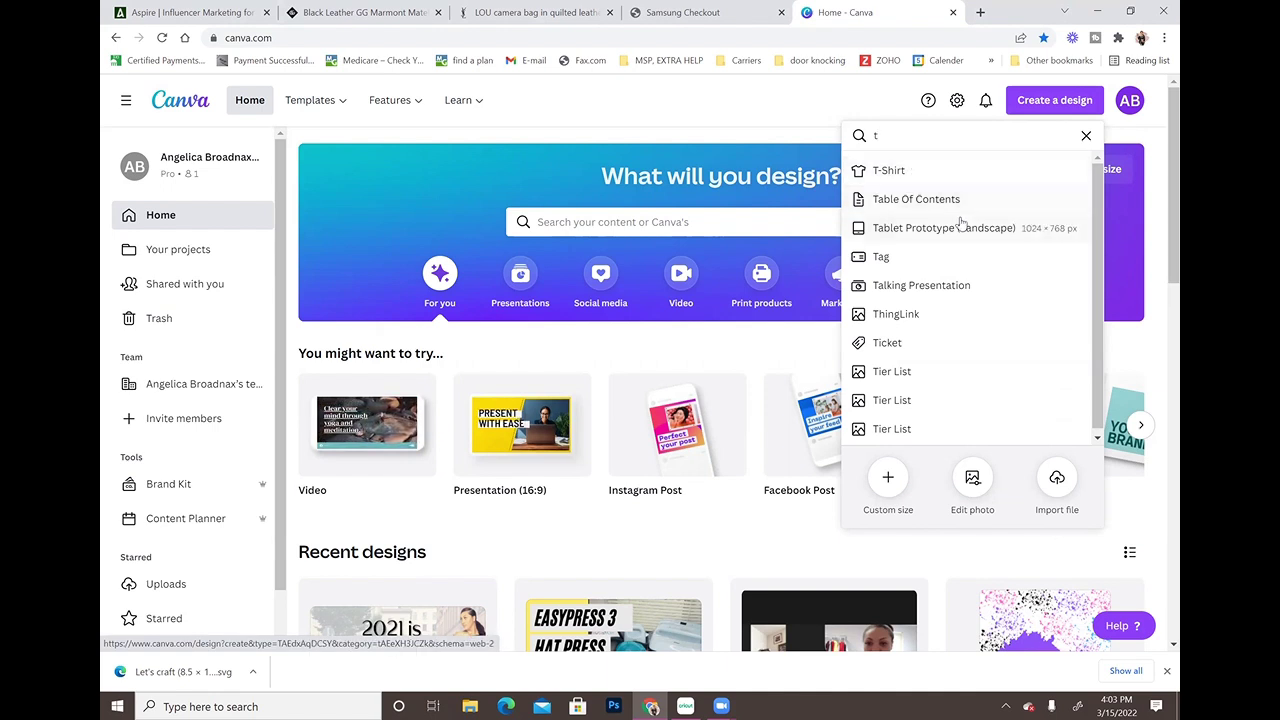
{"action": "left_click", "coordinate": [905, 172]}
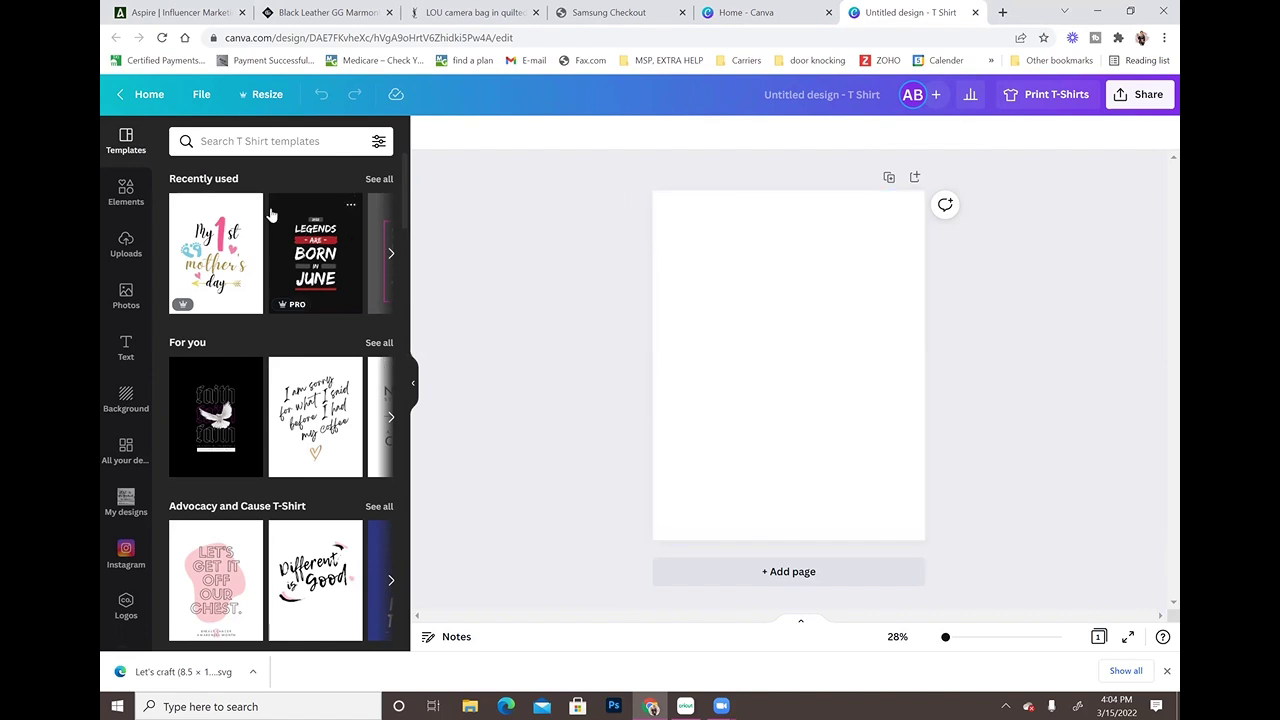
Step: Browse the T-shirt template categories and open the full Mother's Day T-Shirt collection
{"action": "scroll", "coordinate": [340, 340], "scroll_direction": "down", "scroll_amount": 3}
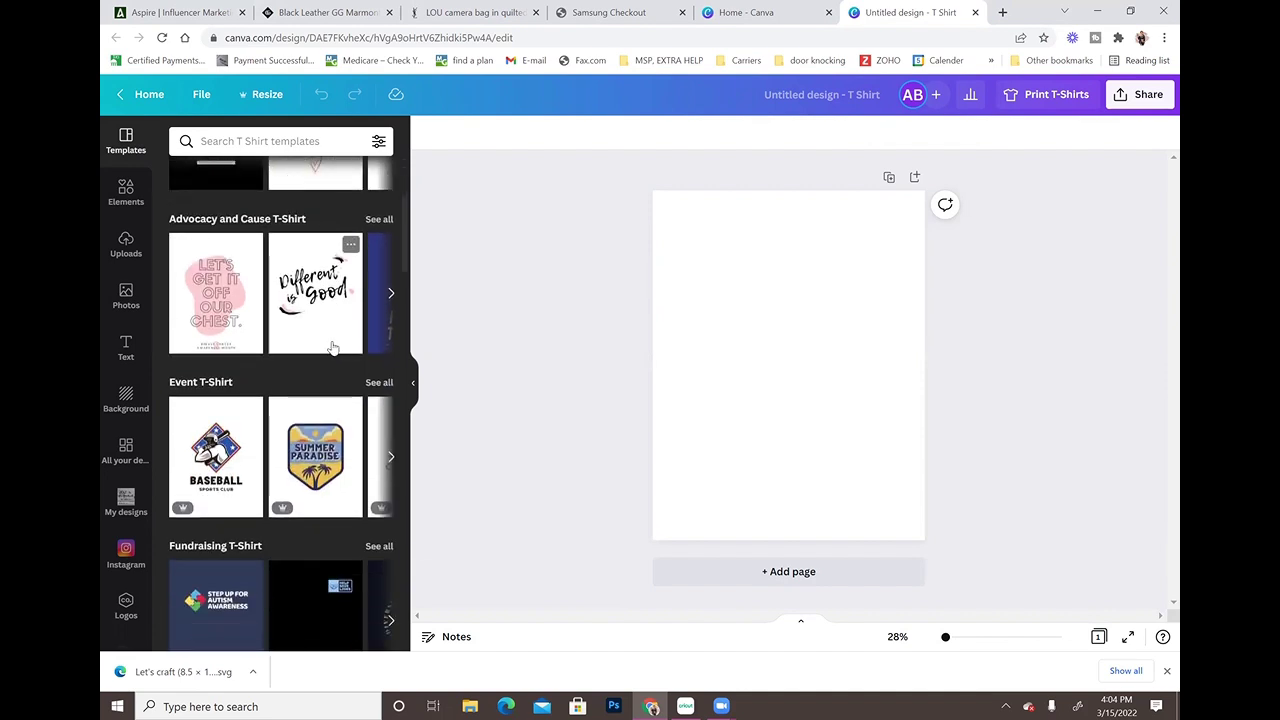
{"action": "scroll", "coordinate": [331, 346], "scroll_direction": "down", "scroll_amount": 2}
{"action": "scroll", "coordinate": [330, 340], "scroll_direction": "down", "scroll_amount": 2}
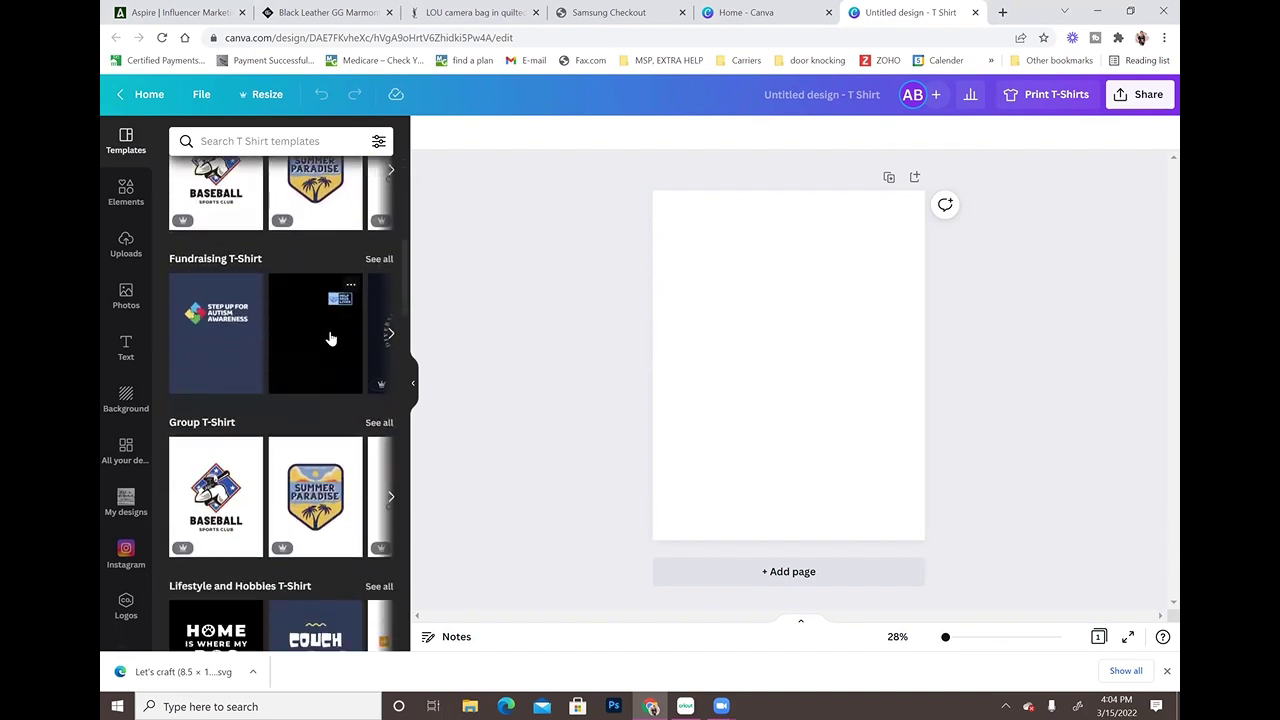
{"action": "scroll", "coordinate": [331, 340], "scroll_direction": "down", "scroll_amount": 2}
{"action": "scroll", "coordinate": [331, 340], "scroll_direction": "down", "scroll_amount": 4}
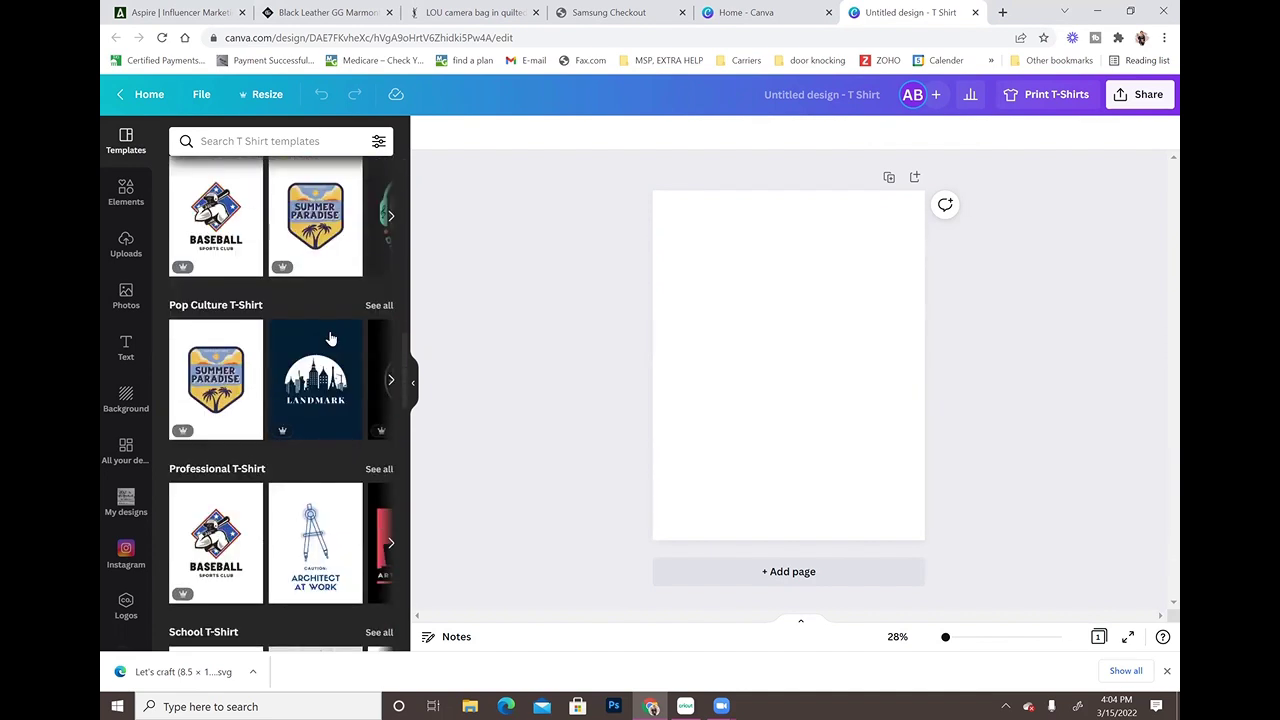
{"action": "scroll", "coordinate": [331, 340], "scroll_direction": "down", "scroll_amount": 6}
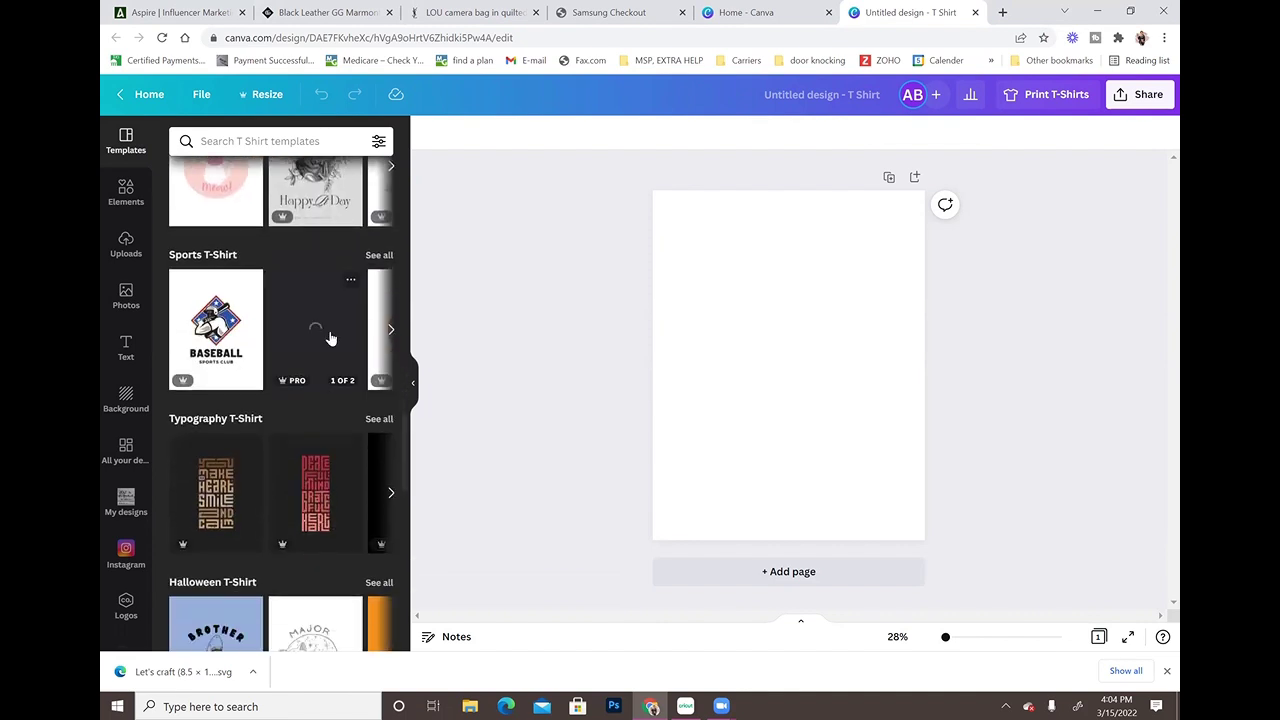
{"action": "scroll", "coordinate": [331, 340], "scroll_direction": "down", "scroll_amount": 3}
{"action": "scroll", "coordinate": [328, 360], "scroll_direction": "up", "scroll_amount": 2}
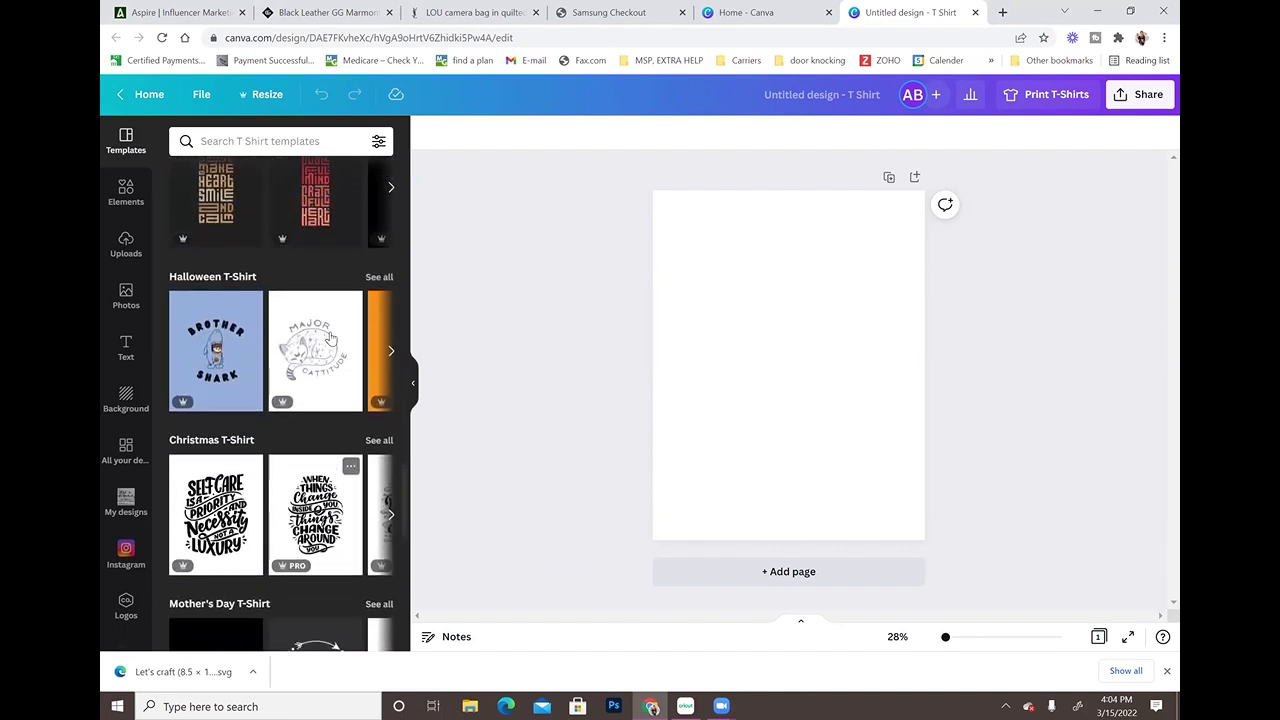
{"action": "scroll", "coordinate": [327, 368], "scroll_direction": "down", "scroll_amount": 3}
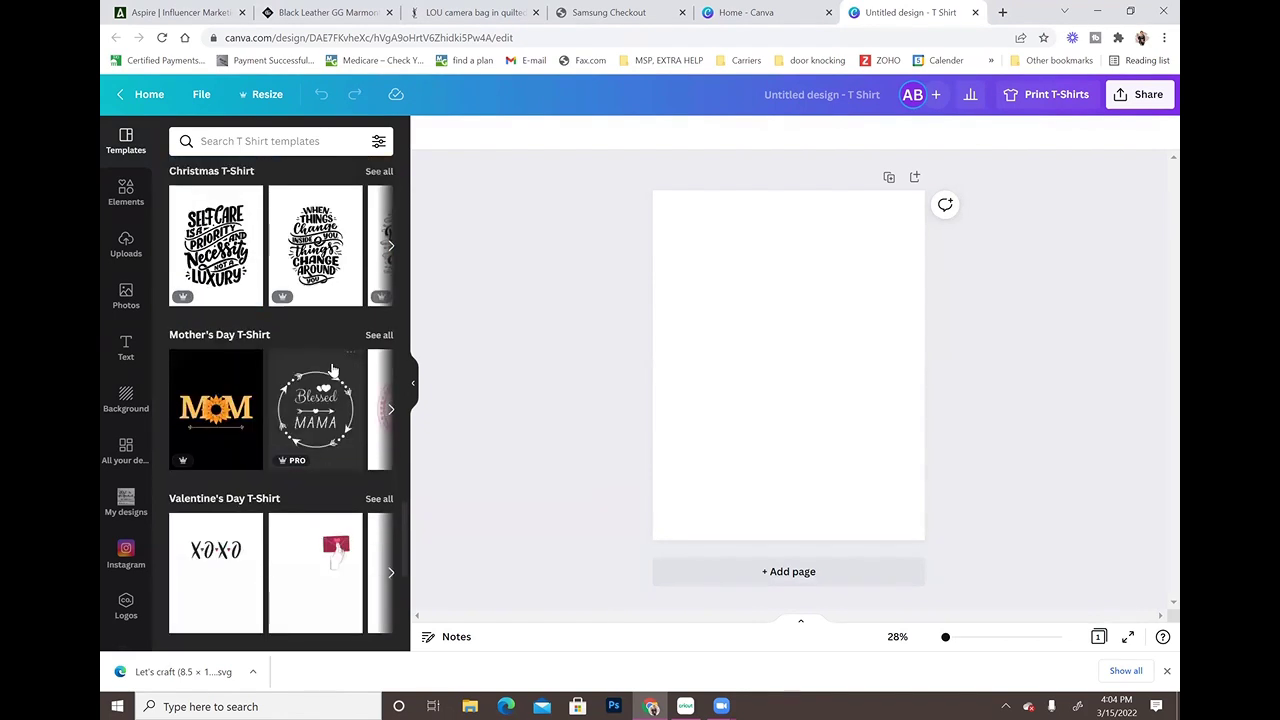
{"action": "left_click", "coordinate": [378, 334]}
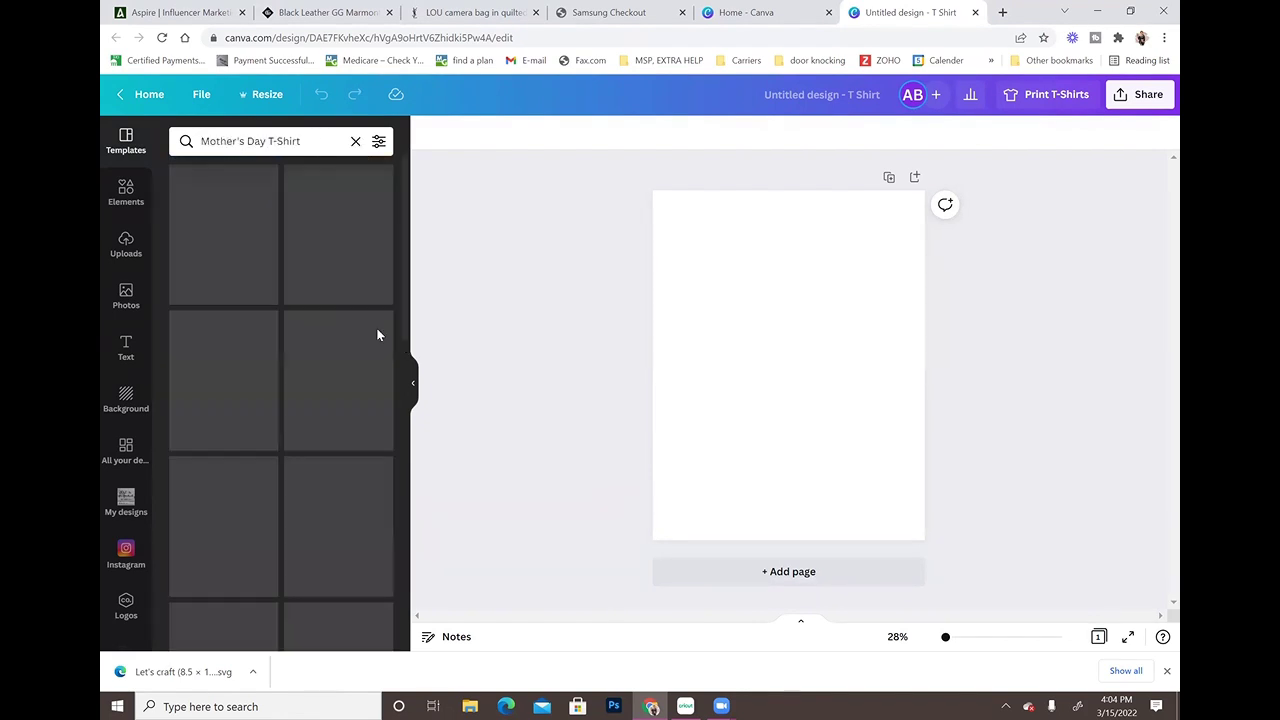
Step: Look through the Mother's Day templates, apply the "My 1st mother's day" design to the blank page, and collapse the template list
{"action": "scroll", "coordinate": [330, 345], "scroll_direction": "down", "scroll_amount": 5}
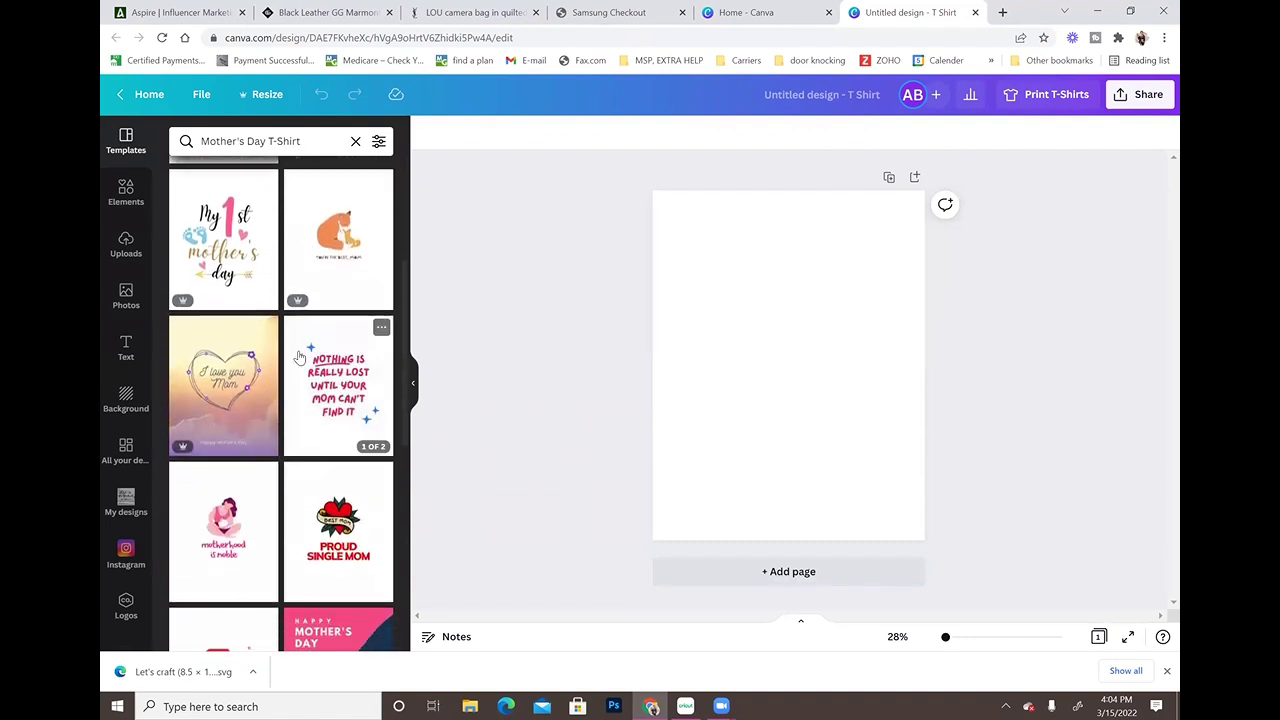
{"action": "scroll", "coordinate": [299, 357], "scroll_direction": "down", "scroll_amount": 4}
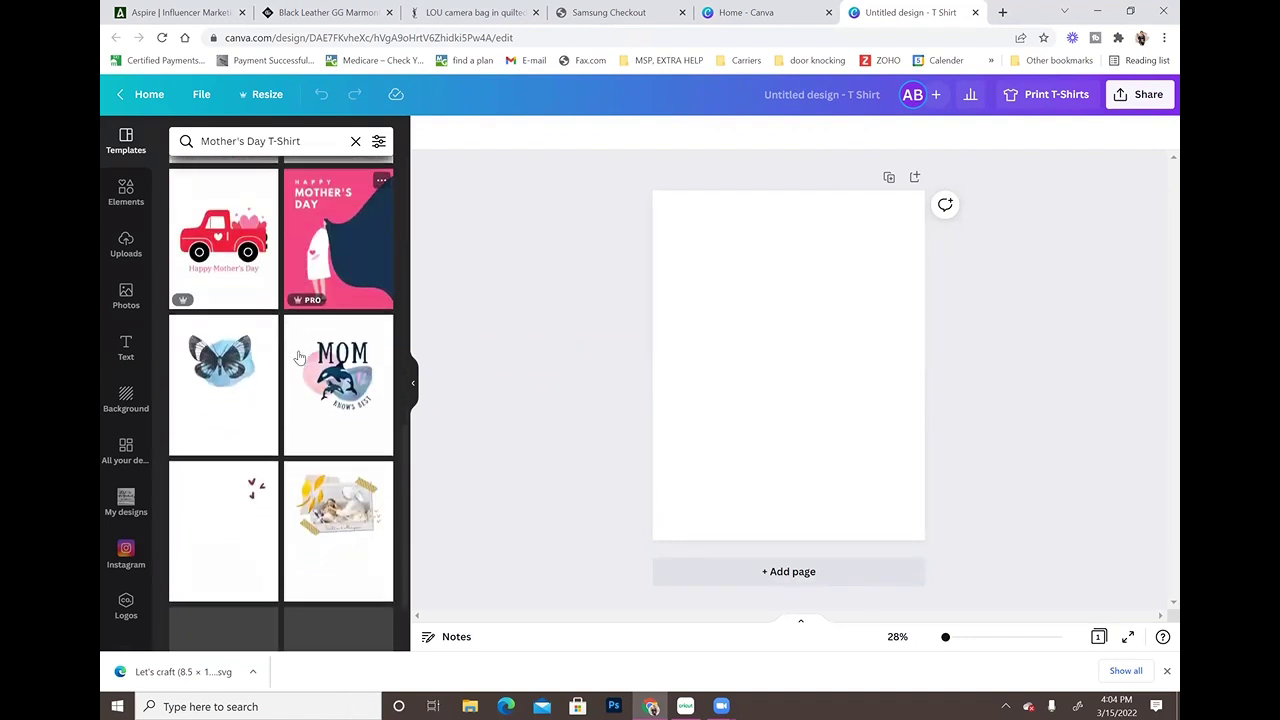
{"action": "scroll", "coordinate": [299, 357], "scroll_direction": "down", "scroll_amount": 2}
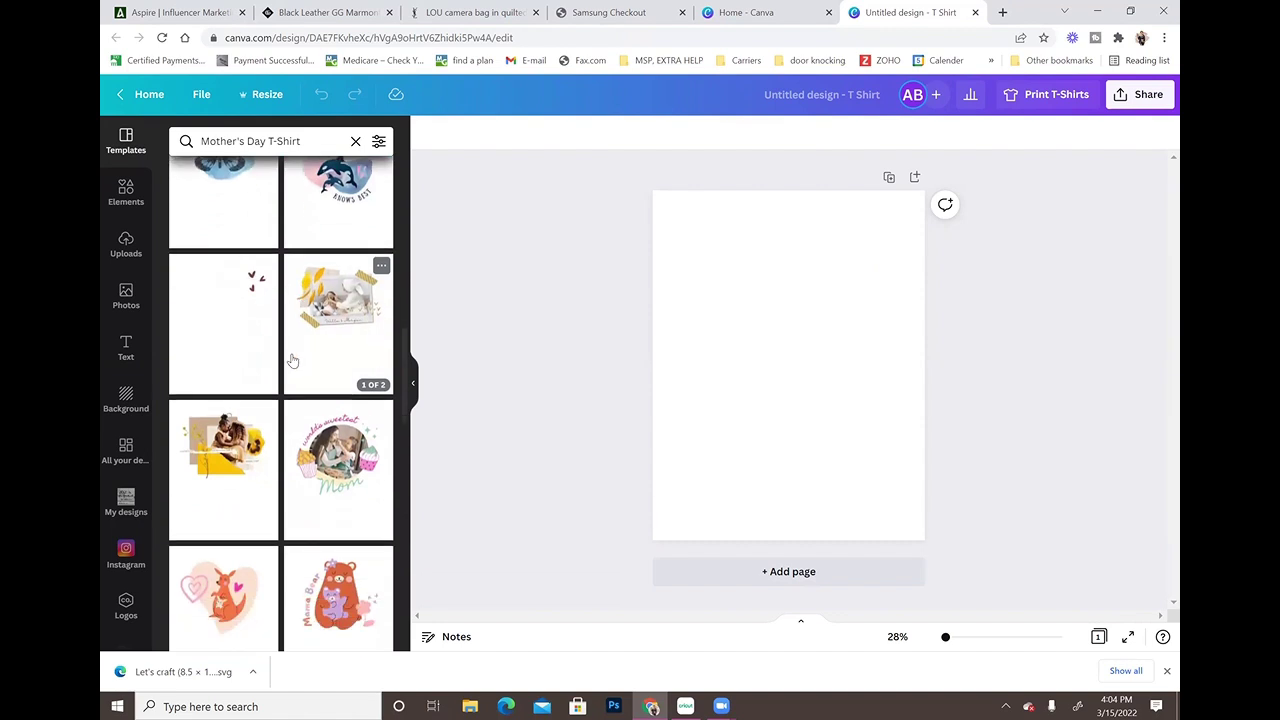
{"action": "scroll", "coordinate": [292, 360], "scroll_direction": "down", "scroll_amount": 3}
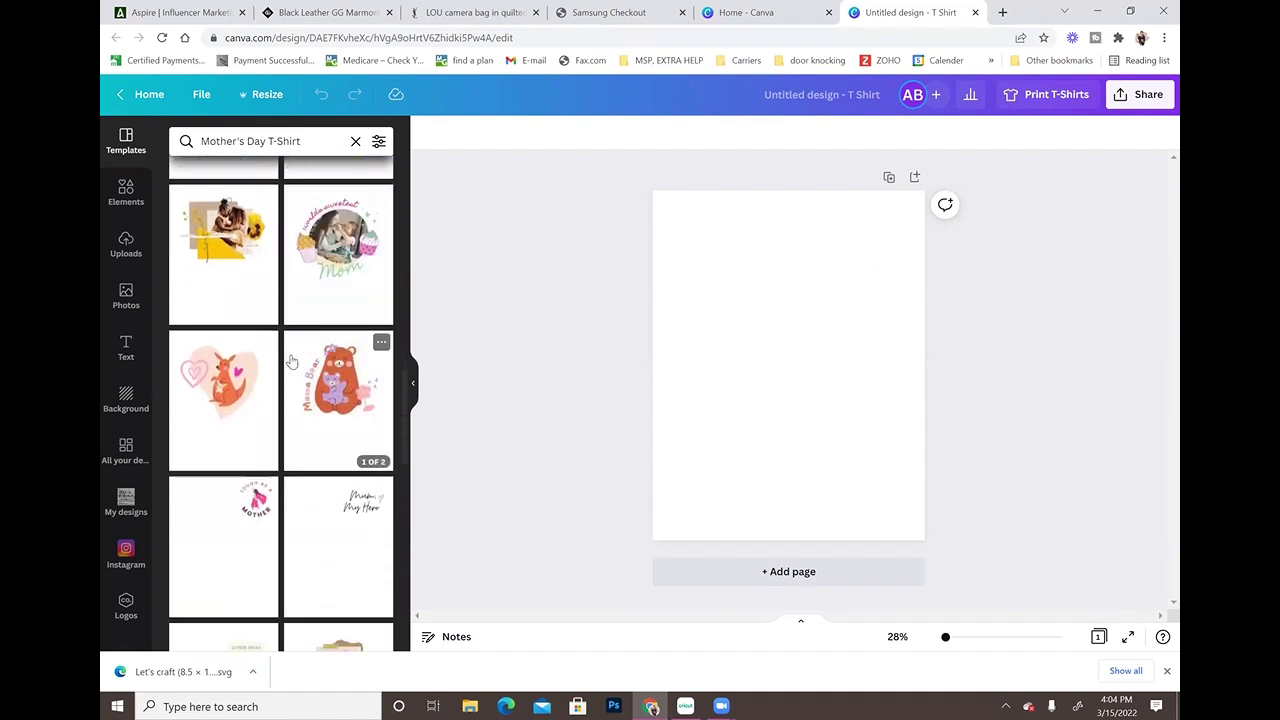
{"action": "scroll", "coordinate": [292, 360], "scroll_direction": "down", "scroll_amount": 1}
{"action": "scroll", "coordinate": [292, 360], "scroll_direction": "down", "scroll_amount": 2}
{"action": "scroll", "coordinate": [292, 360], "scroll_direction": "down", "scroll_amount": 3}
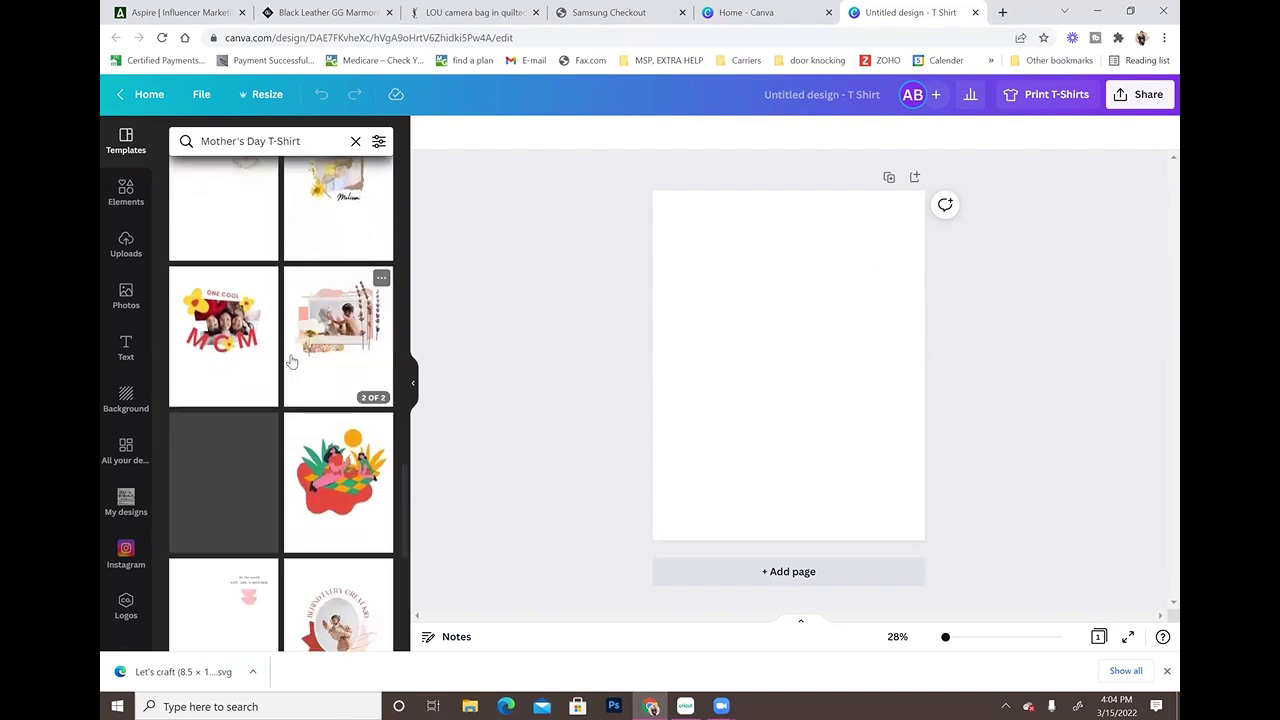
{"action": "scroll", "coordinate": [292, 360], "scroll_direction": "down", "scroll_amount": 5}
{"action": "scroll", "coordinate": [285, 361], "scroll_direction": "up", "scroll_amount": 10}
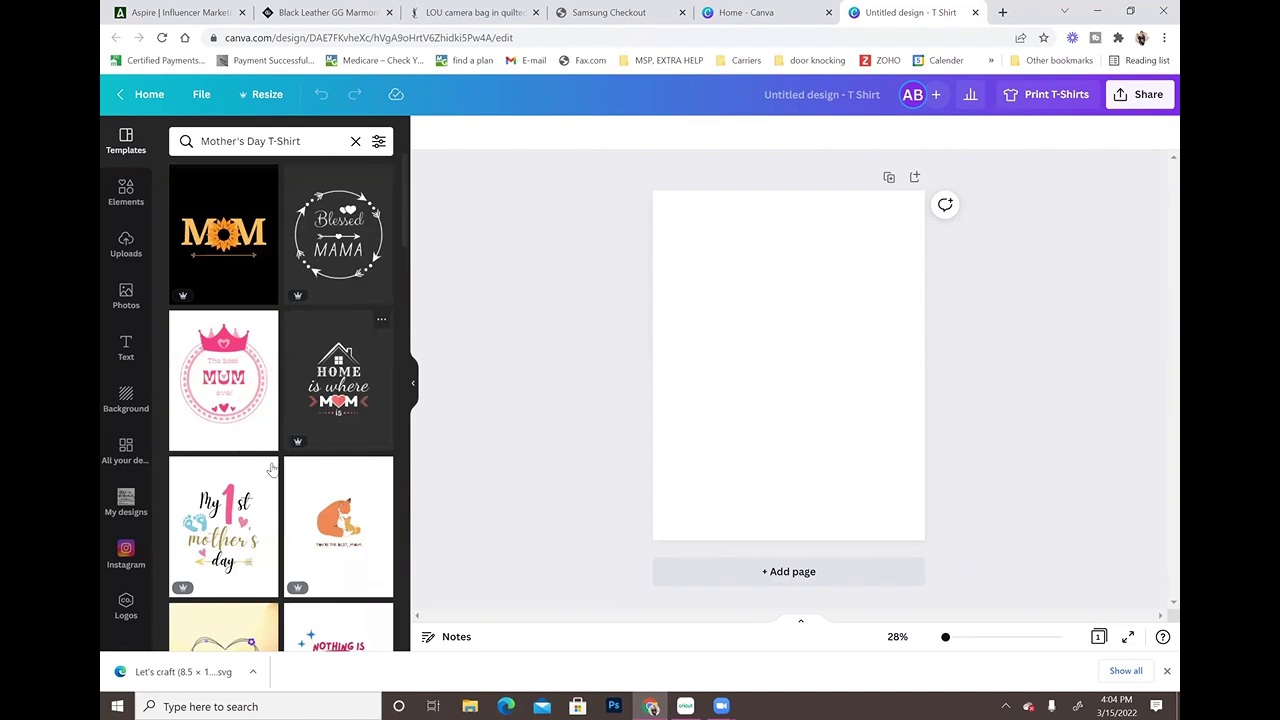
{"action": "left_click", "coordinate": [240, 520]}
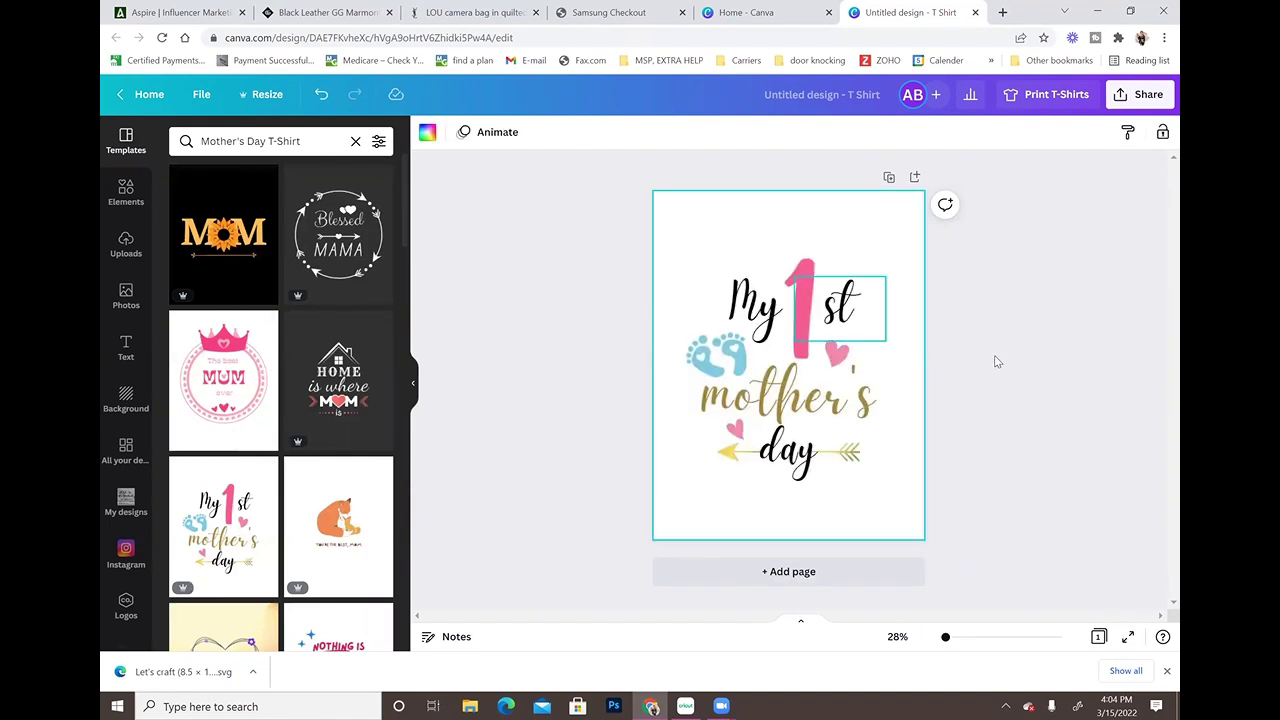
{"action": "left_click", "coordinate": [413, 384]}
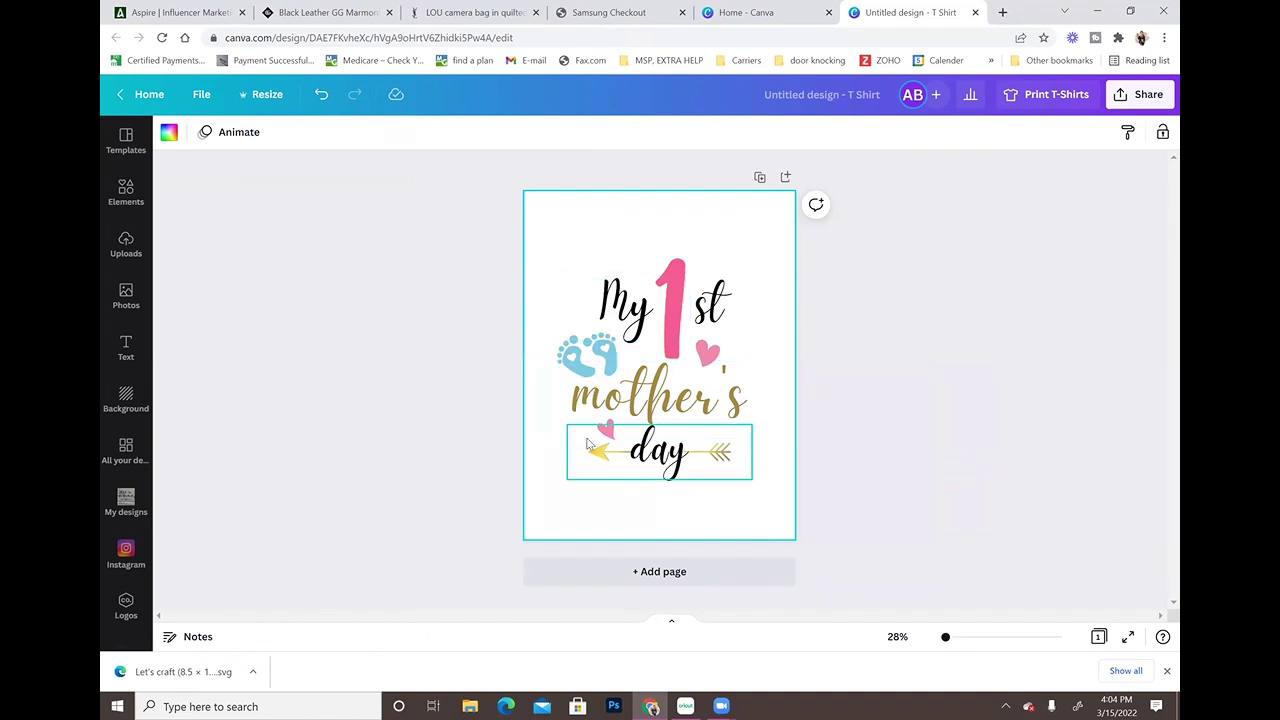
Step: Recolor the large number 1 with the olive green from the brand kit palette
{"action": "left_click", "coordinate": [693, 466]}
{"action": "left_click", "coordinate": [587, 355]}
{"action": "left_click", "coordinate": [708, 322]}
{"action": "left_click", "coordinate": [672, 264]}
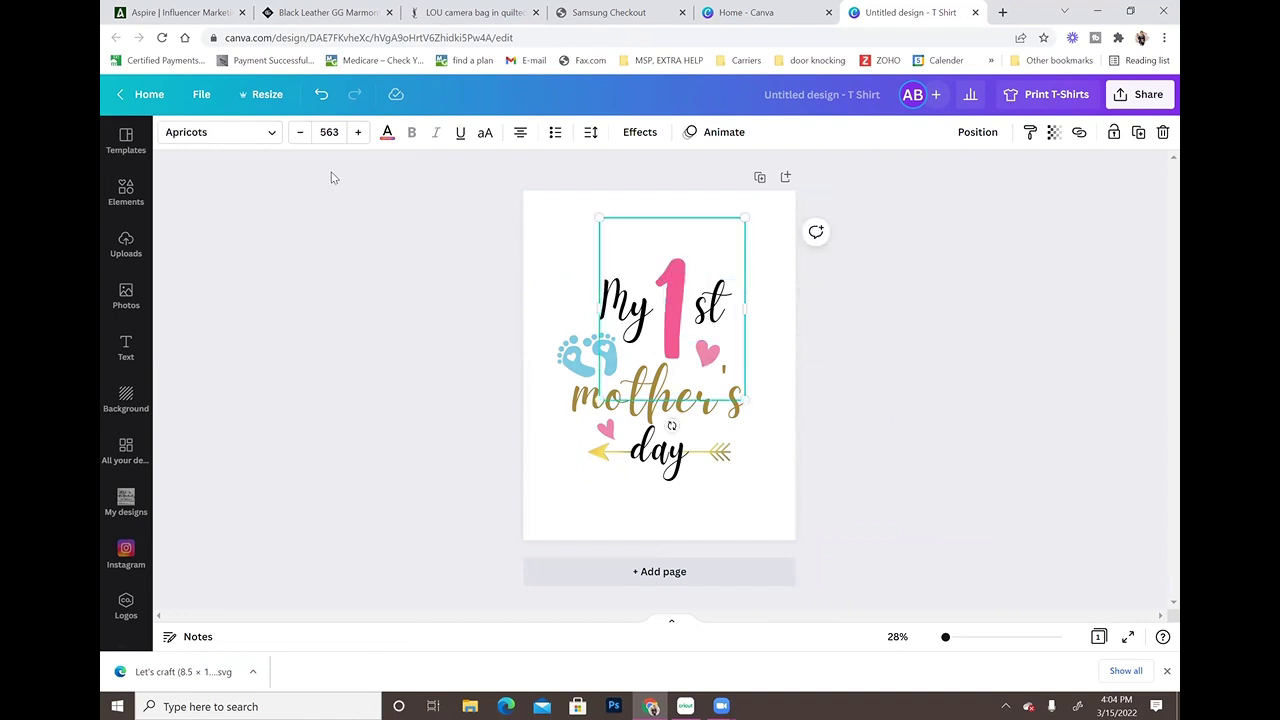
{"action": "left_click", "coordinate": [384, 136]}
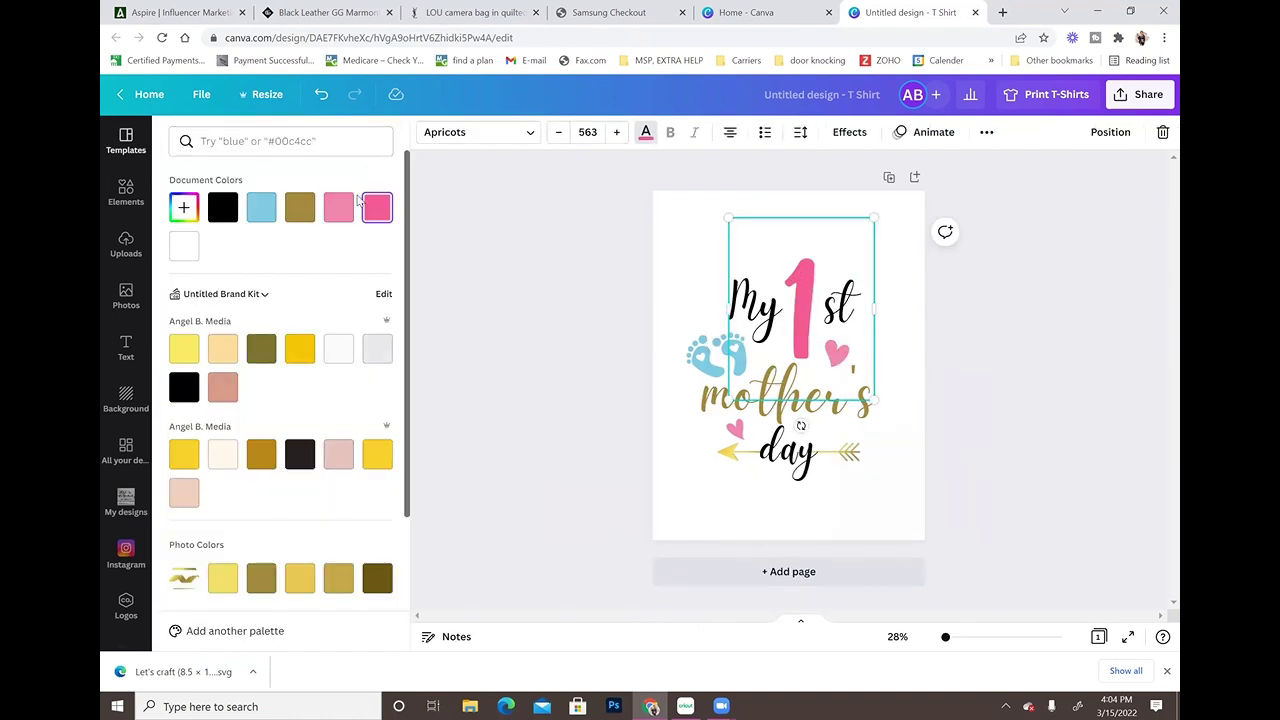
{"action": "left_click", "coordinate": [261, 348]}
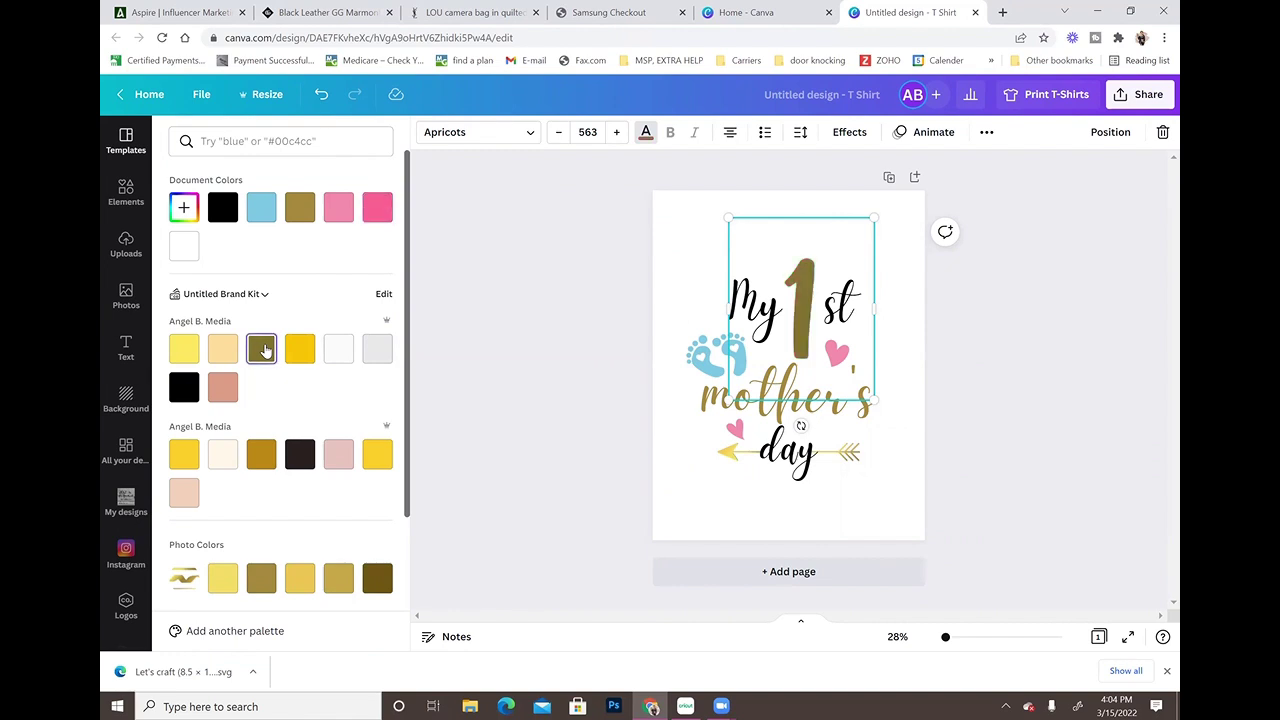
{"action": "key", "text": "Escape"}
{"action": "left_click", "coordinate": [529, 331]}
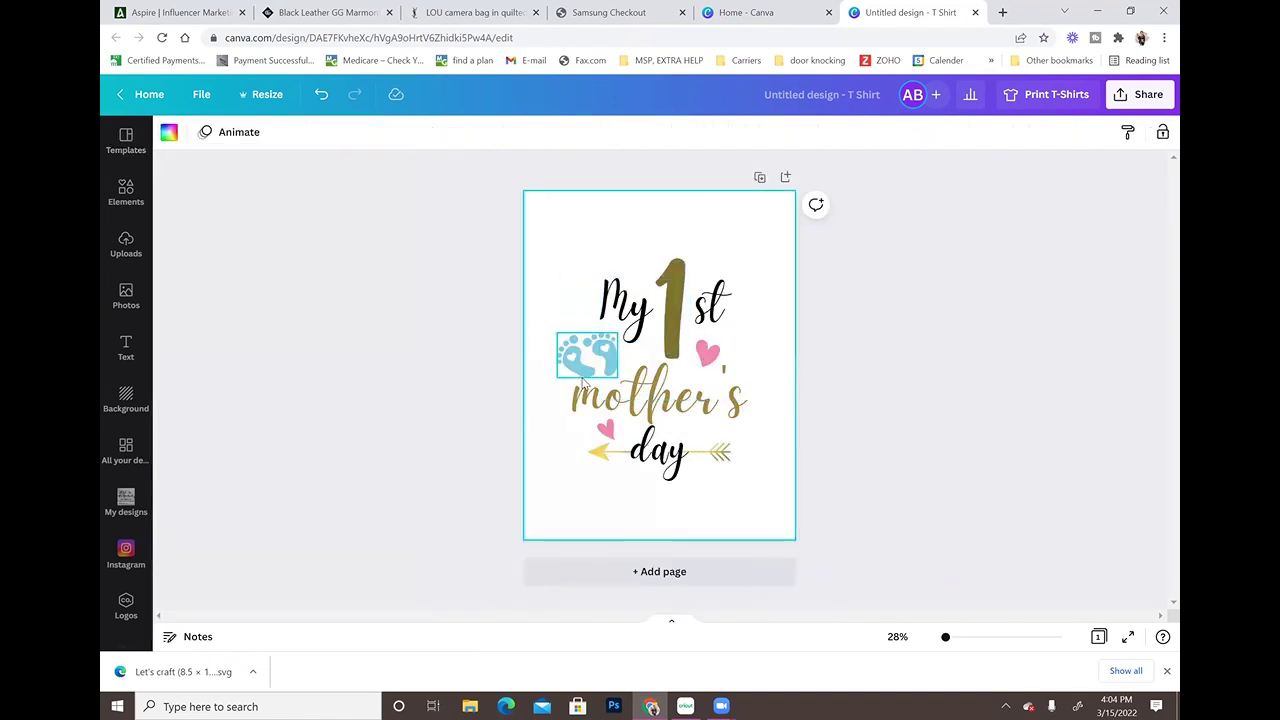
Step: Recolor the baby footprints graphic with the light yellow from the photo colors
{"action": "left_click", "coordinate": [585, 375]}
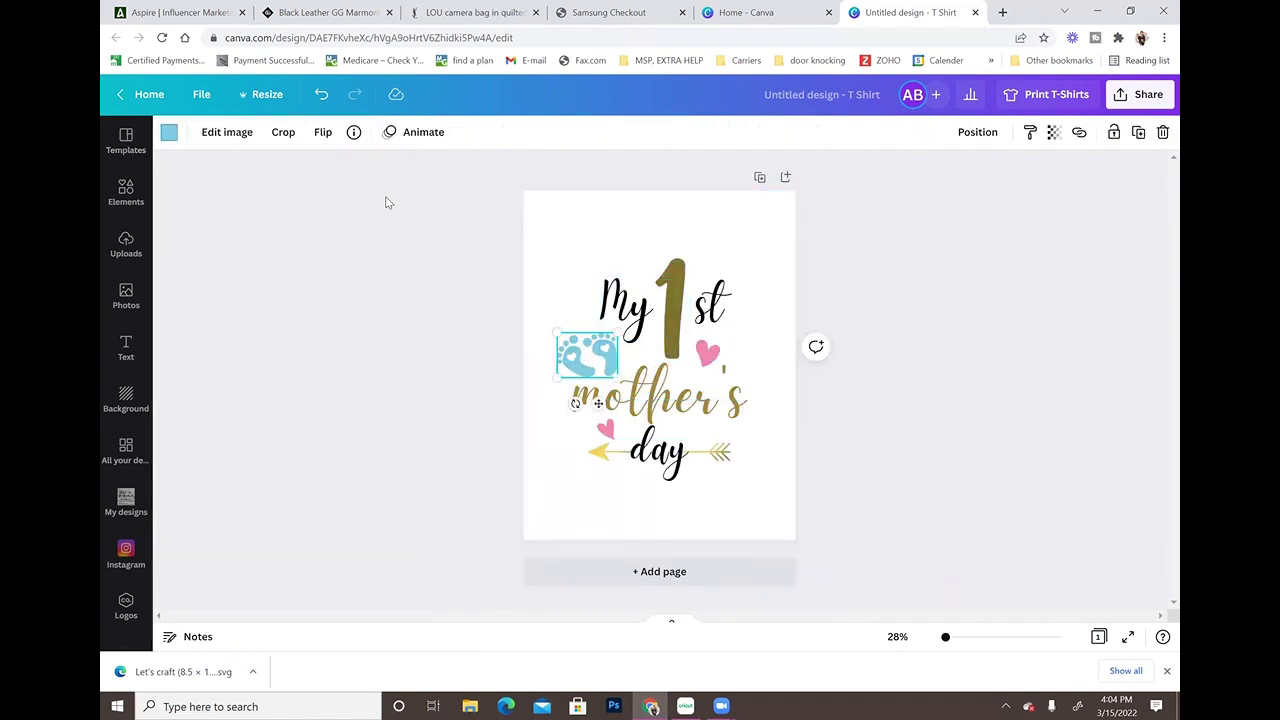
{"action": "left_click", "coordinate": [169, 133]}
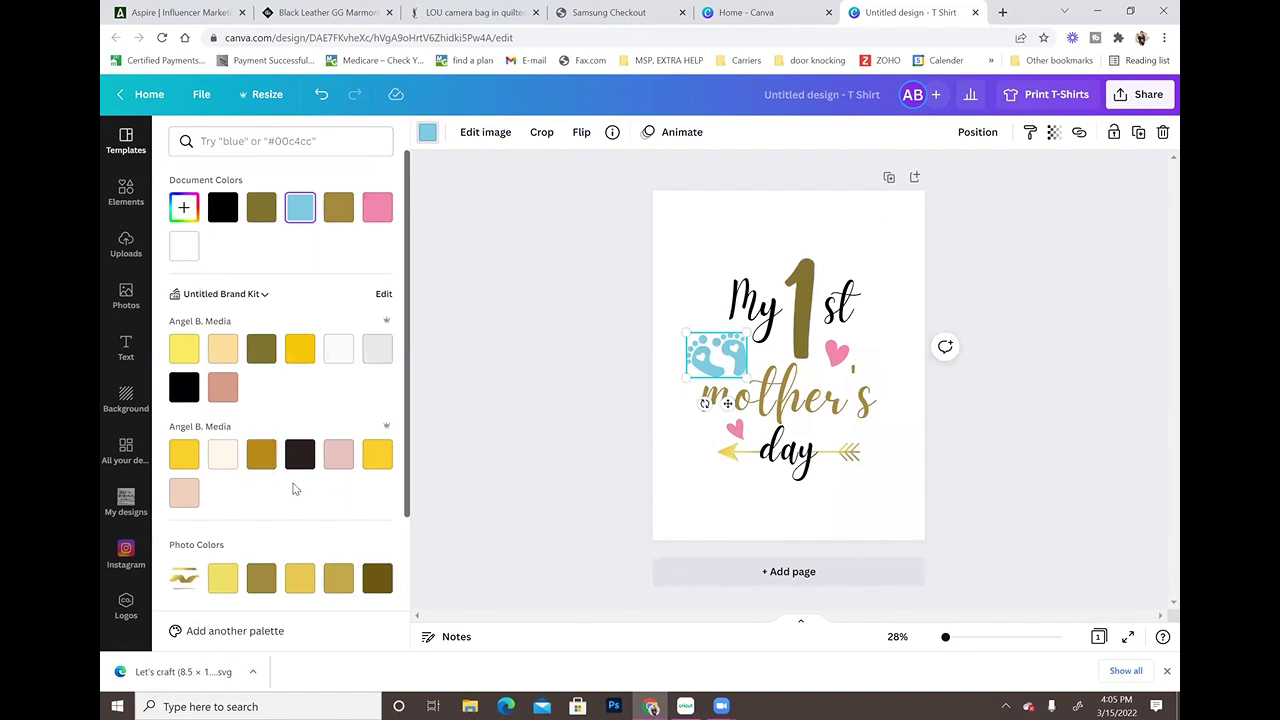
{"action": "scroll", "coordinate": [343, 490], "scroll_direction": "down", "scroll_amount": 2}
{"action": "left_click", "coordinate": [222, 506]}
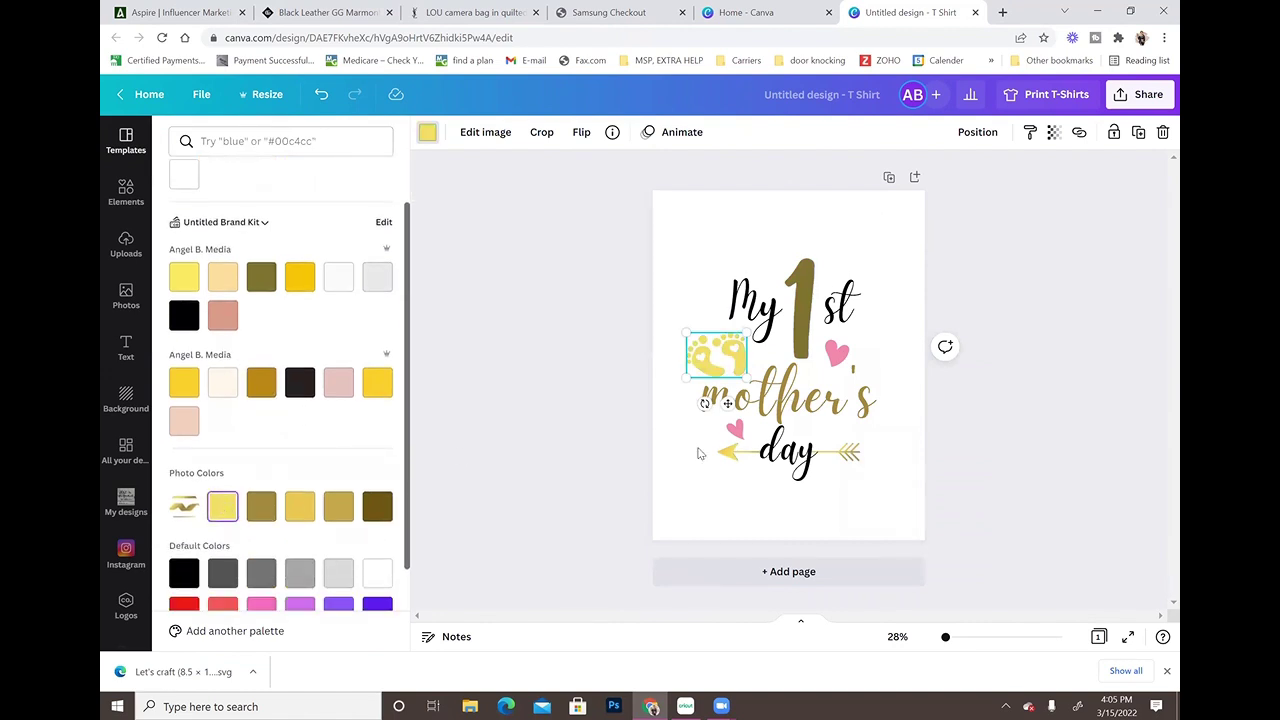
{"action": "left_click", "coordinate": [1020, 408]}
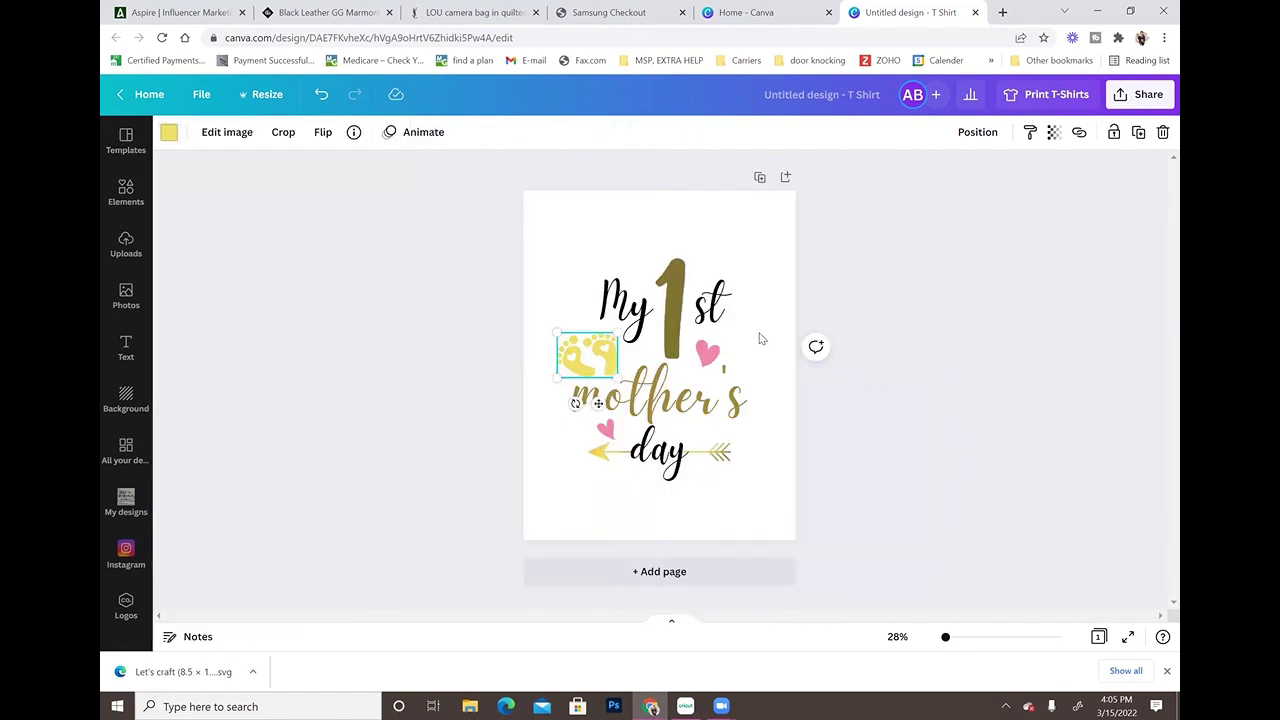
Step: Recolor the upper heart below "st" with the golden yellow from the brand kit palette
{"action": "left_click", "coordinate": [706, 360]}
{"action": "left_click", "coordinate": [168, 132]}
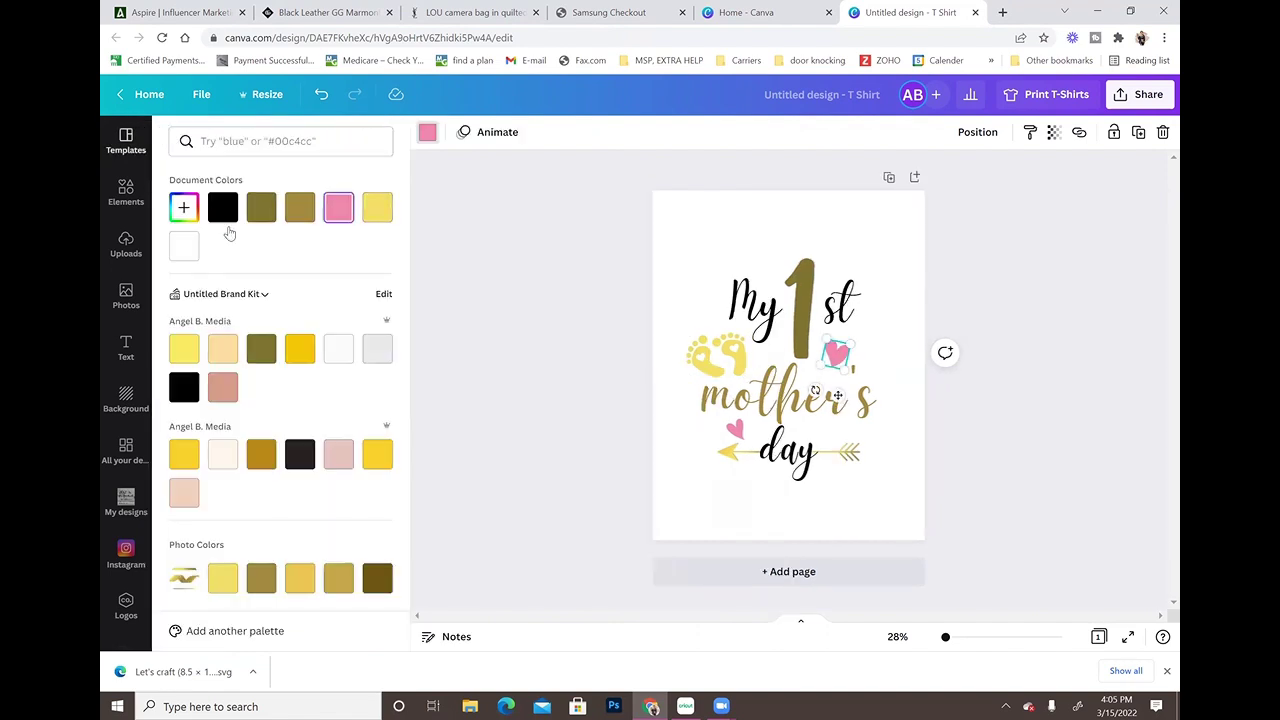
{"action": "left_click", "coordinate": [377, 455]}
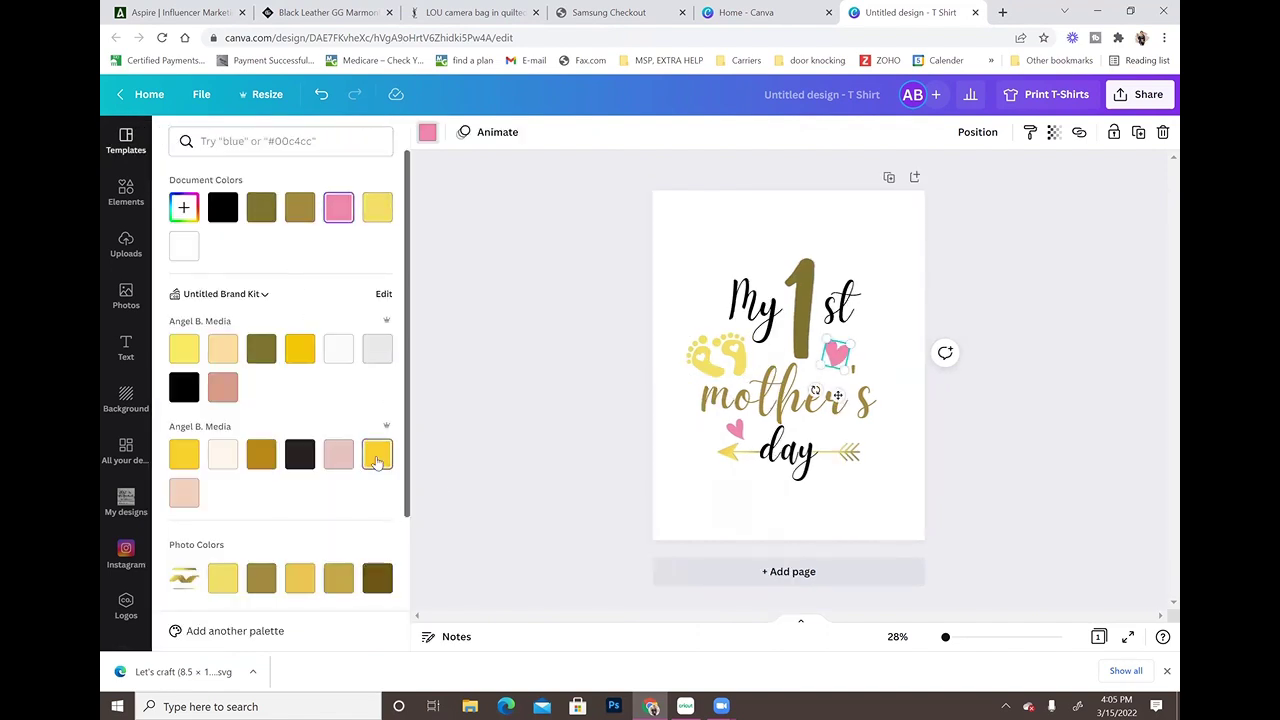
{"action": "left_click", "coordinate": [736, 425]}
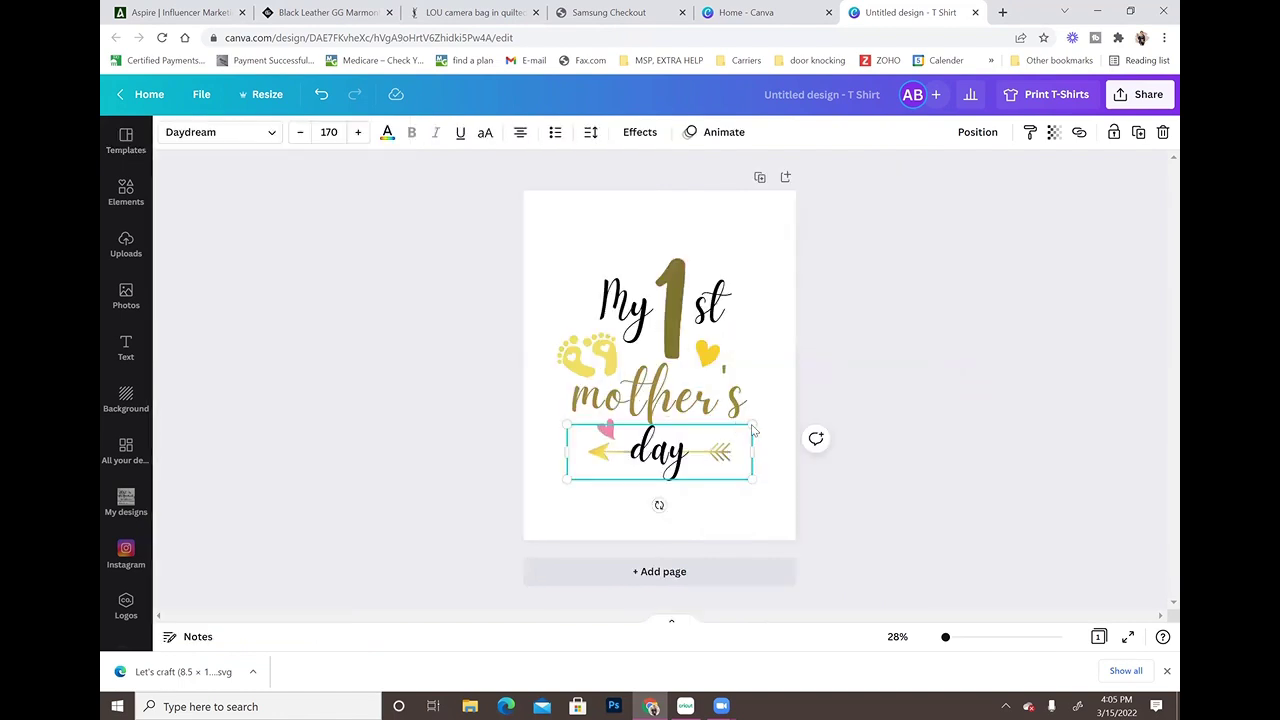
{"action": "left_click", "coordinate": [931, 354]}
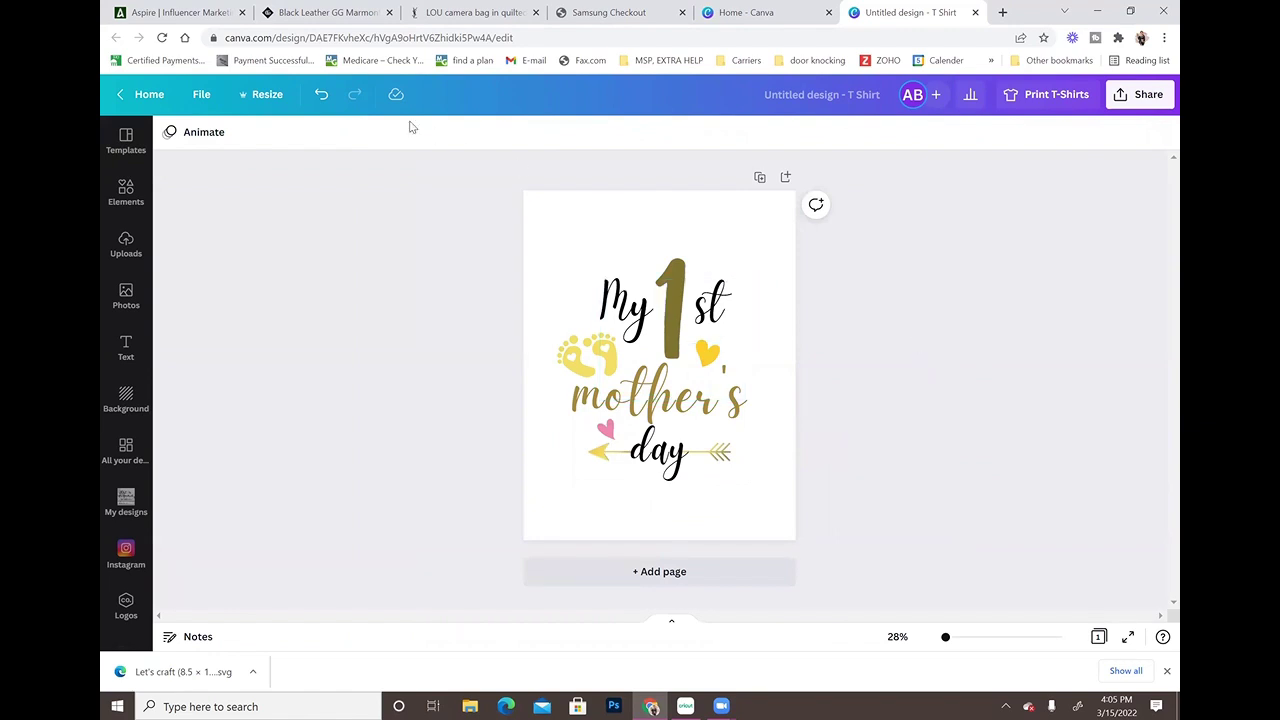
Step: Undo the color changes to the heart, the footprints and the number 1
{"action": "left_click", "coordinate": [321, 96]}
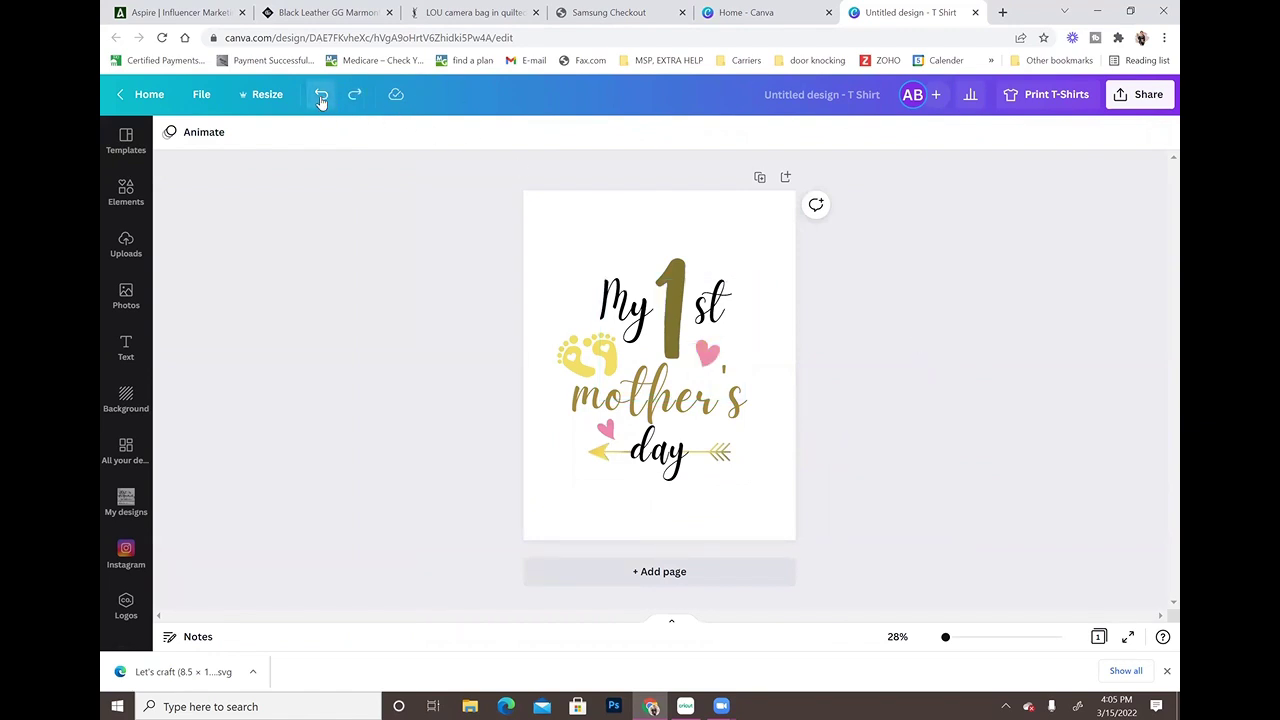
{"action": "left_click", "coordinate": [321, 96]}
{"action": "left_click", "coordinate": [321, 96]}
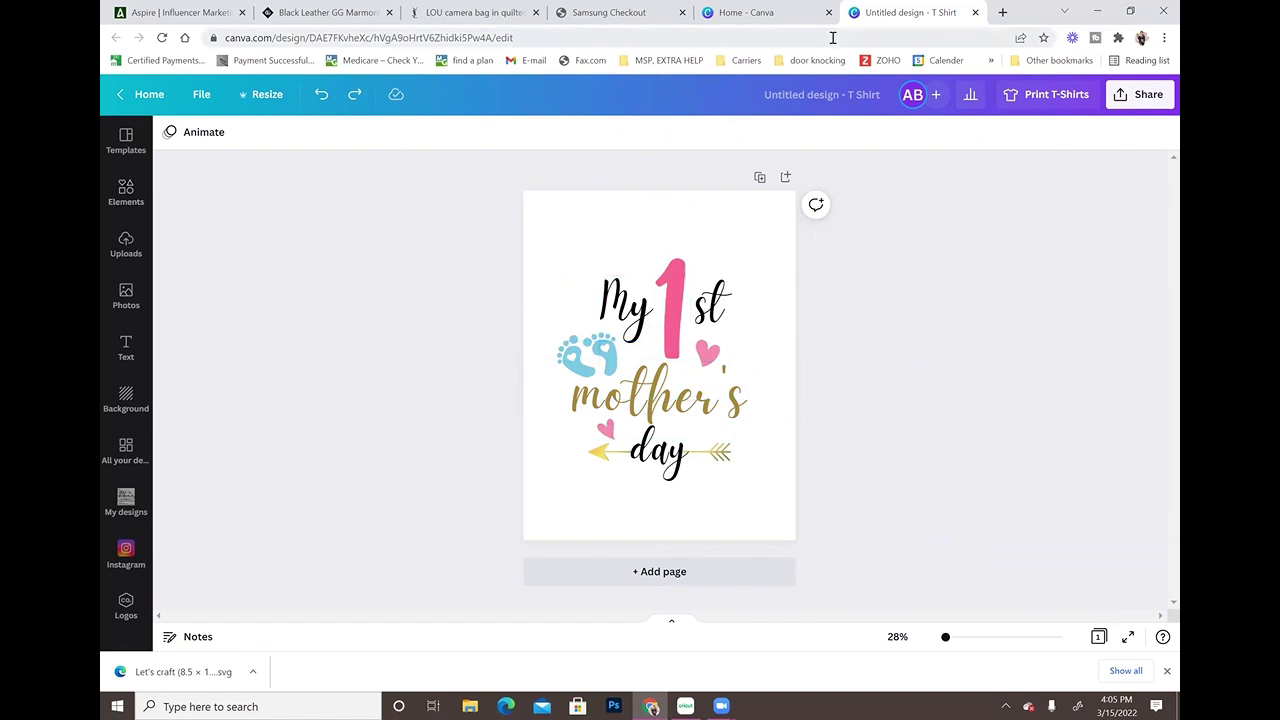
Step: Download the design as an SVG with a transparent background and place a copy of the downloaded file on the desktop
{"action": "left_click", "coordinate": [1147, 95]}
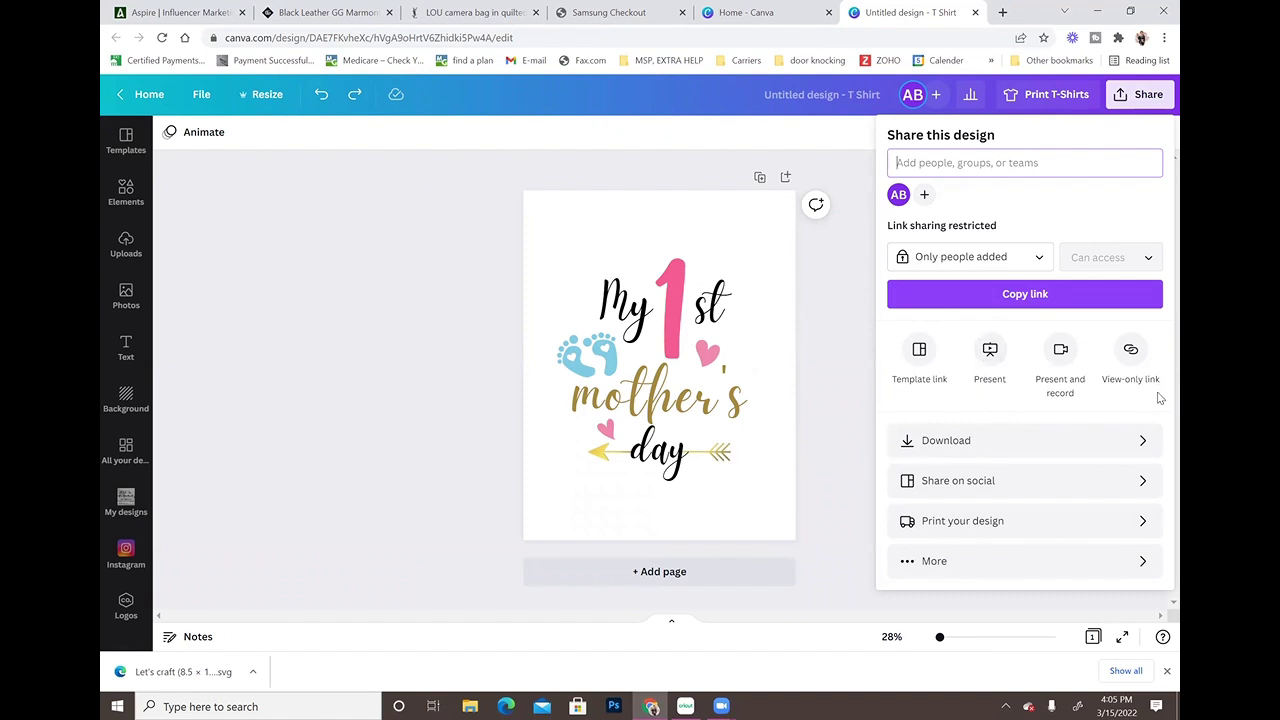
{"action": "left_click", "coordinate": [1143, 441]}
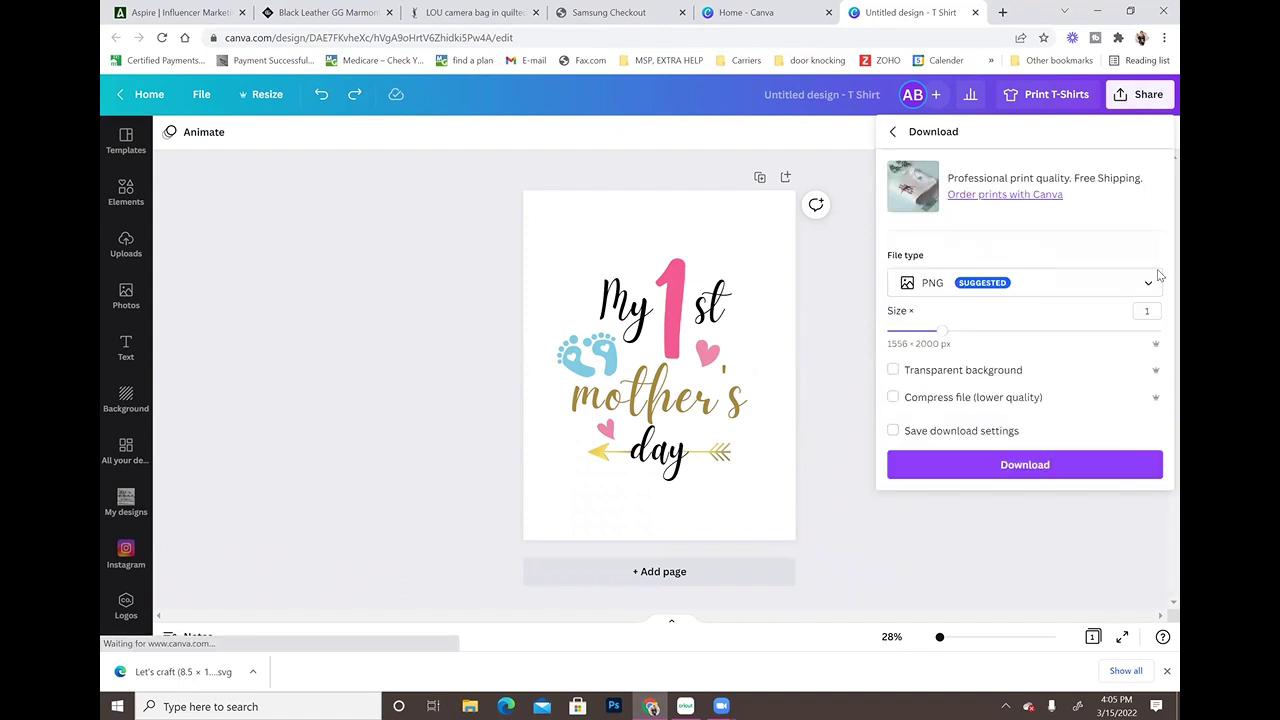
{"action": "left_click", "coordinate": [1010, 282]}
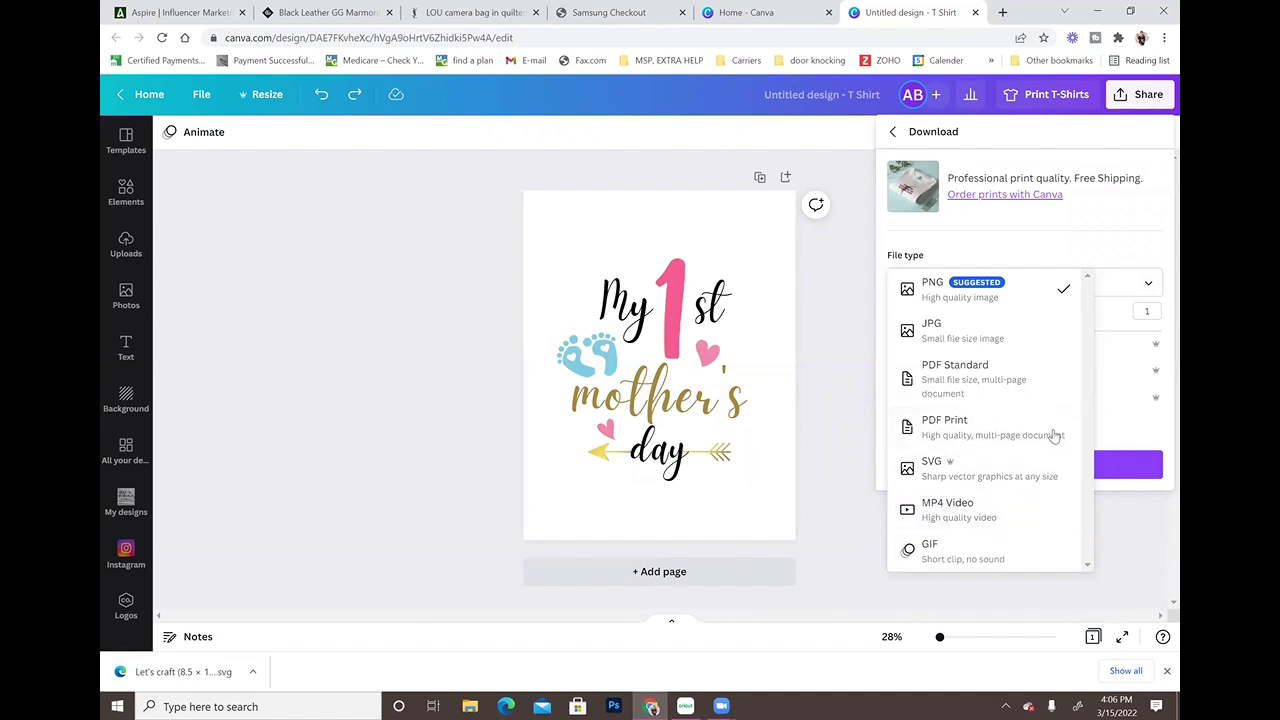
{"action": "left_click", "coordinate": [1022, 480]}
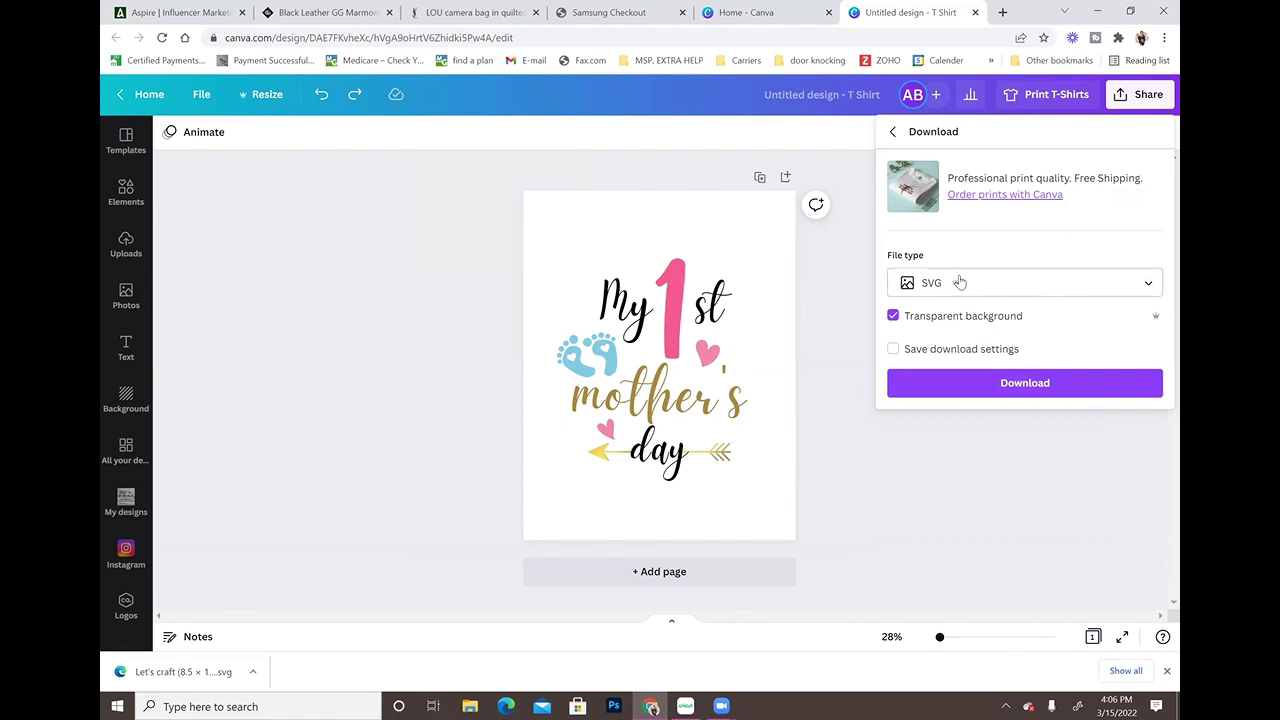
{"action": "left_click", "coordinate": [1023, 380]}
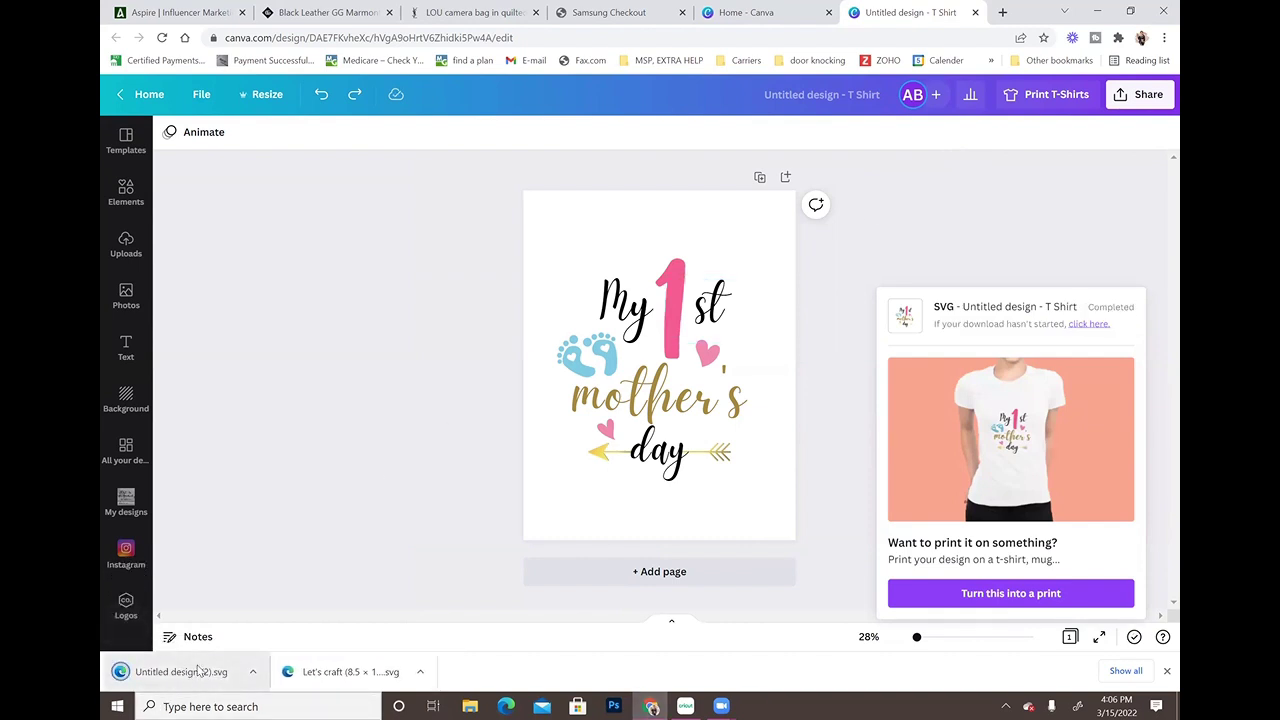
{"action": "left_click", "coordinate": [1130, 11]}
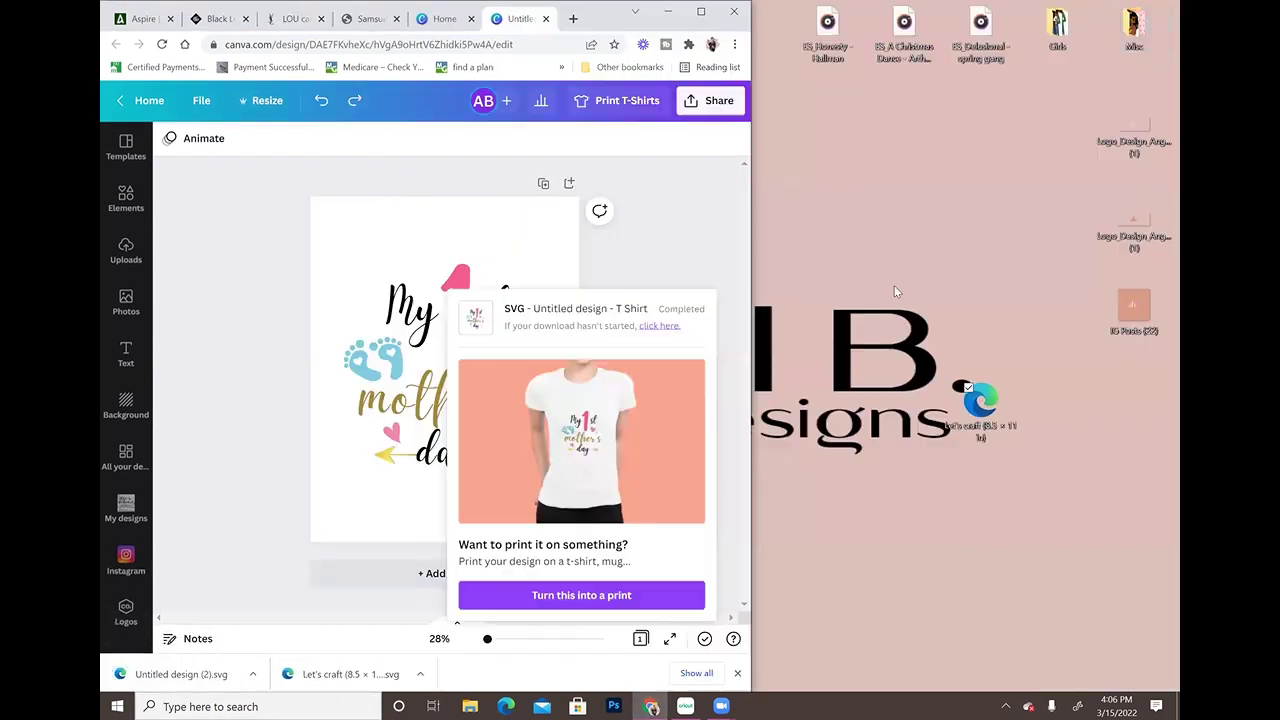
{"action": "left_click_drag", "start_coordinate": [168, 669], "coordinate": [918, 593]}
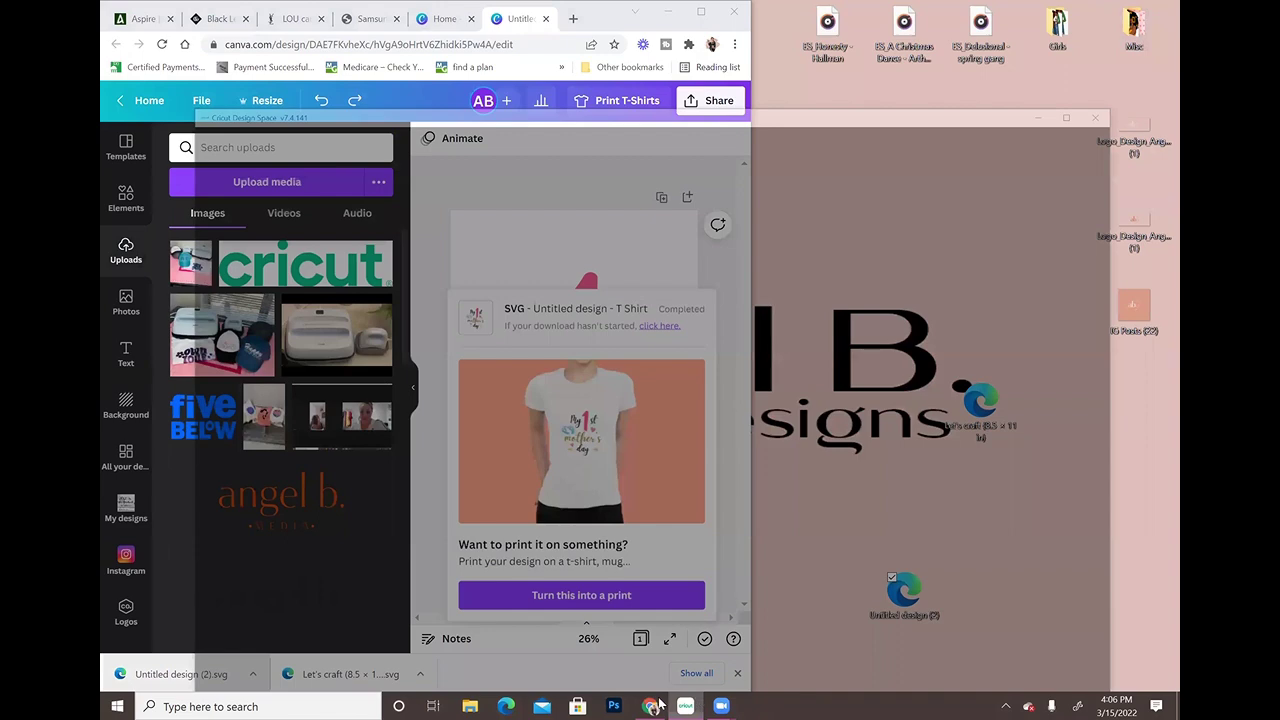
Step: Switch to Cricut Design Space and upload the desktop file Untitled design (2) as an image, importing it despite unsupported items
{"action": "left_click", "coordinate": [686, 706]}
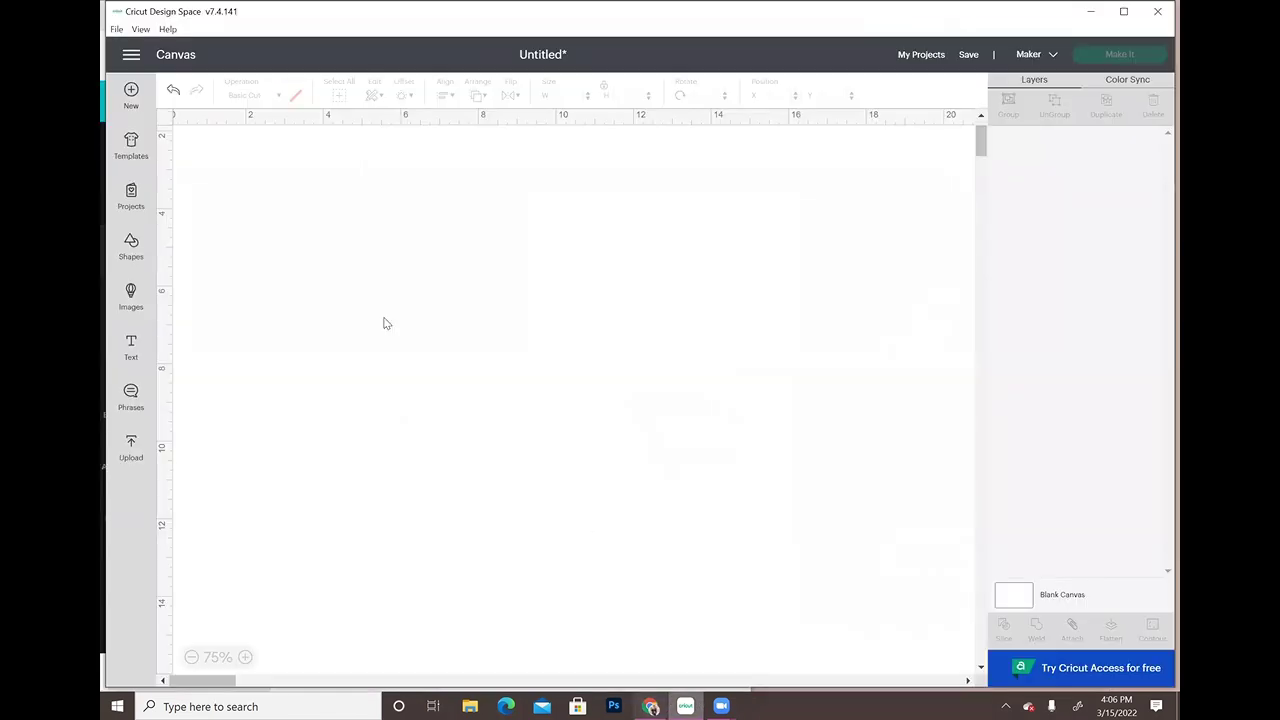
{"action": "left_click", "coordinate": [131, 447]}
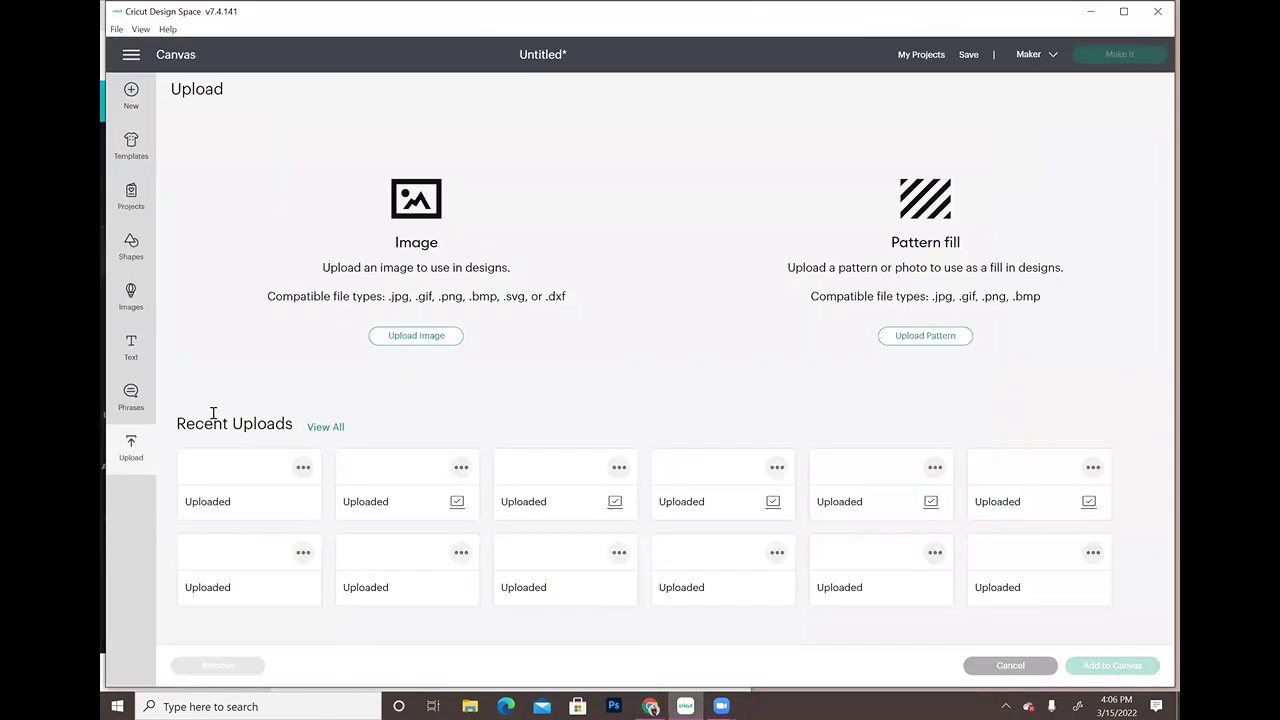
{"action": "left_click", "coordinate": [433, 335]}
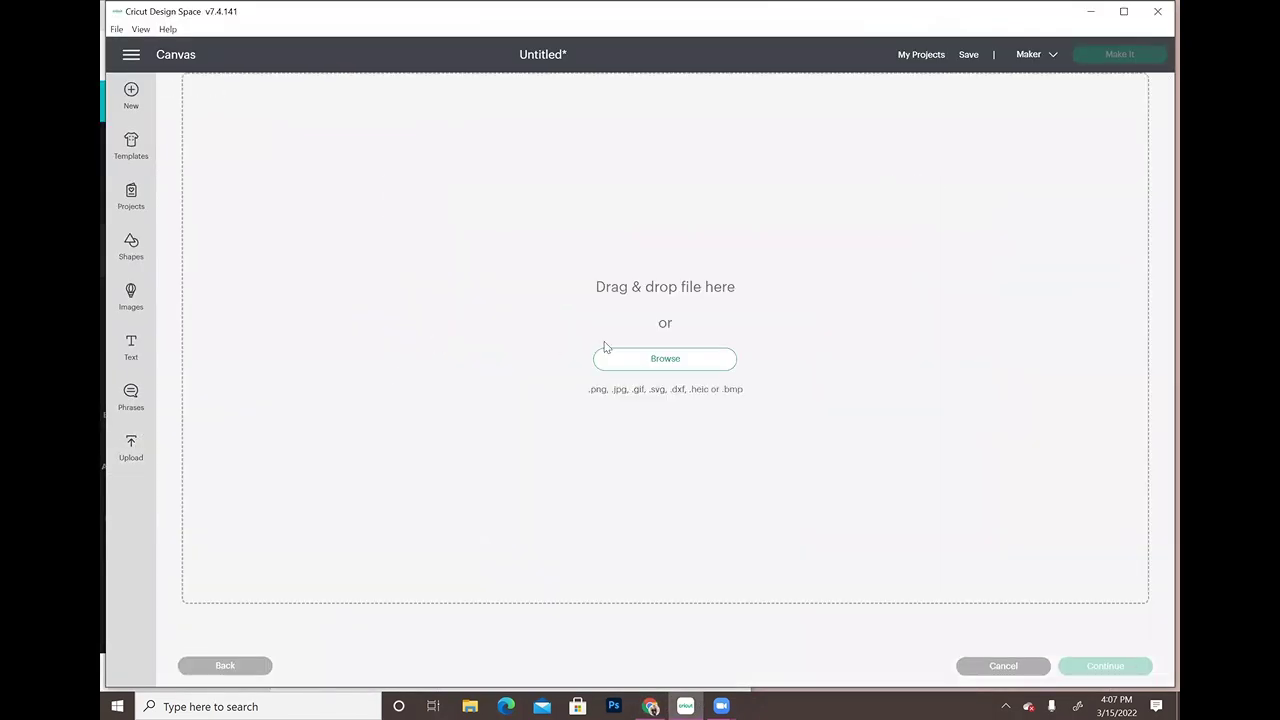
{"action": "left_click", "coordinate": [645, 368]}
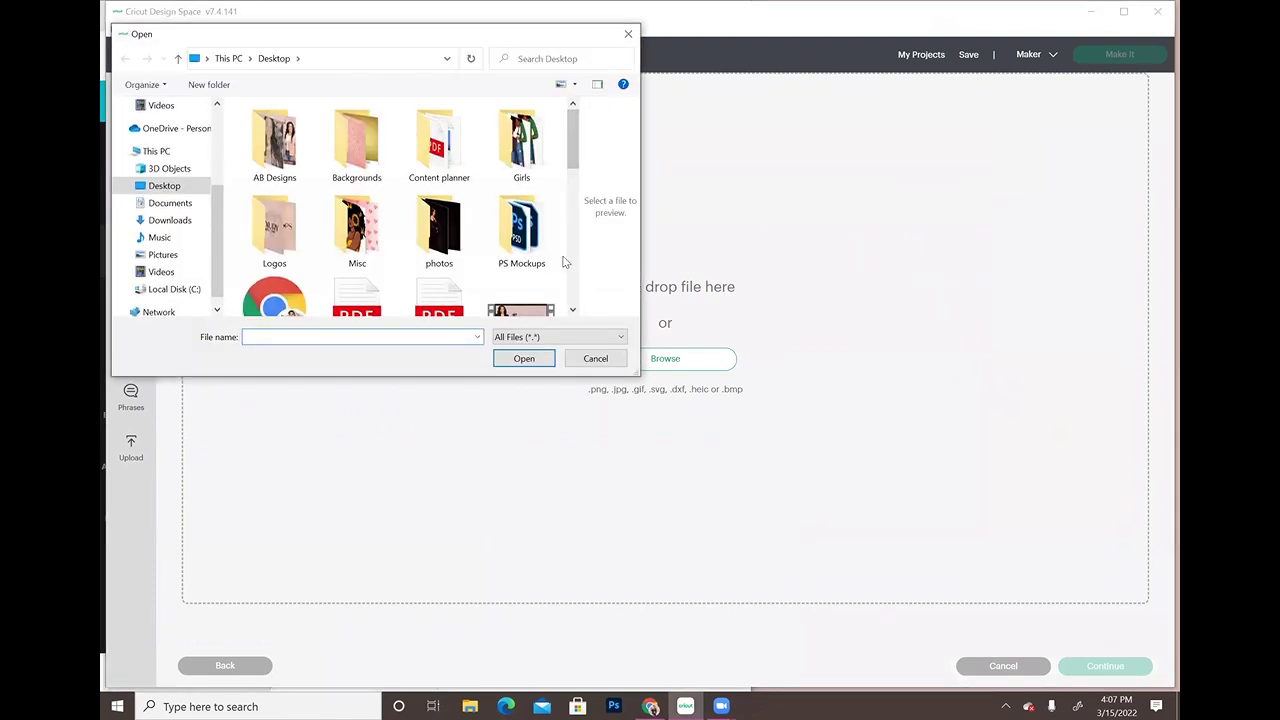
{"action": "scroll", "coordinate": [480, 250], "scroll_direction": "down", "scroll_amount": 3}
{"action": "scroll", "coordinate": [532, 280], "scroll_direction": "down", "scroll_amount": 3}
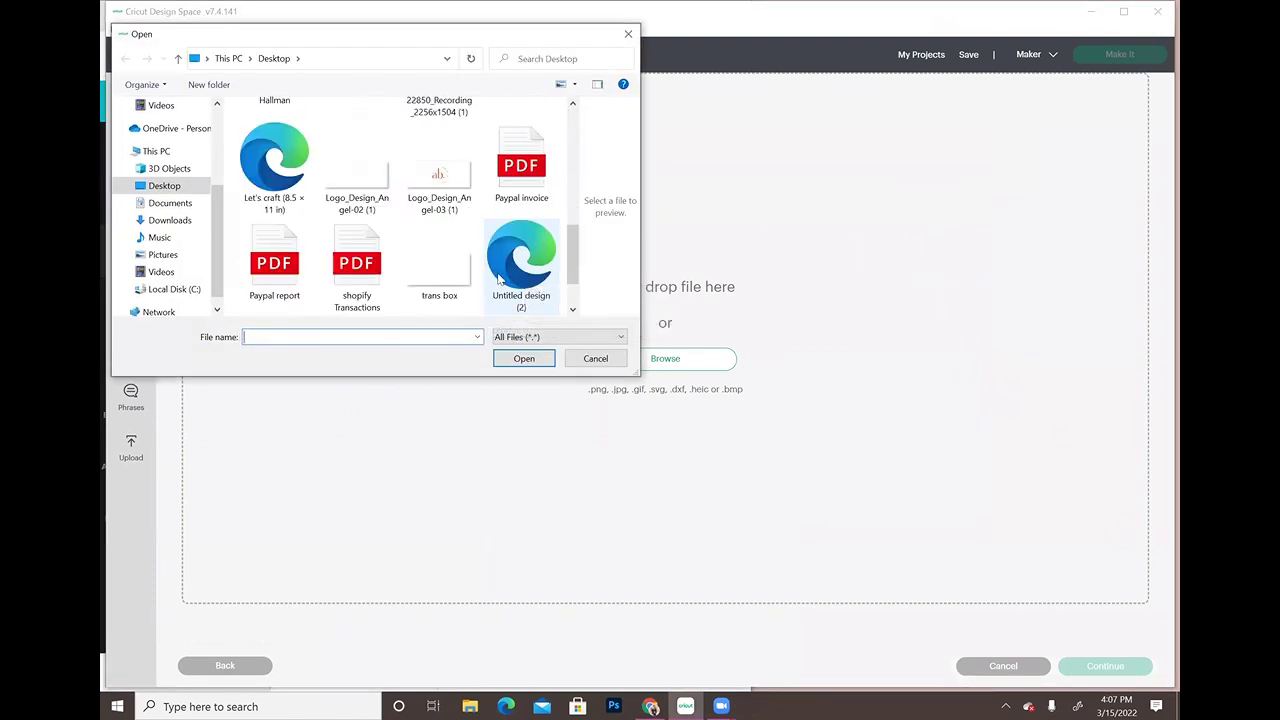
{"action": "left_click", "coordinate": [538, 287]}
{"action": "left_click", "coordinate": [526, 360]}
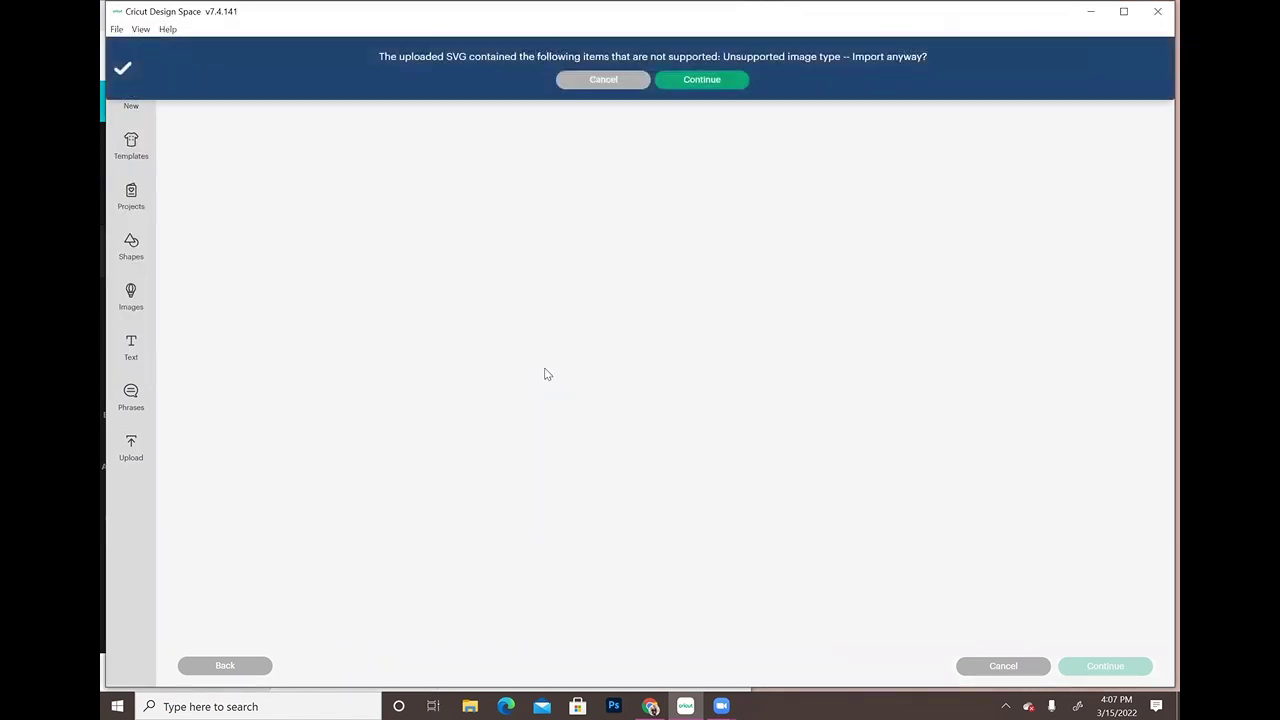
{"action": "left_click", "coordinate": [710, 82]}
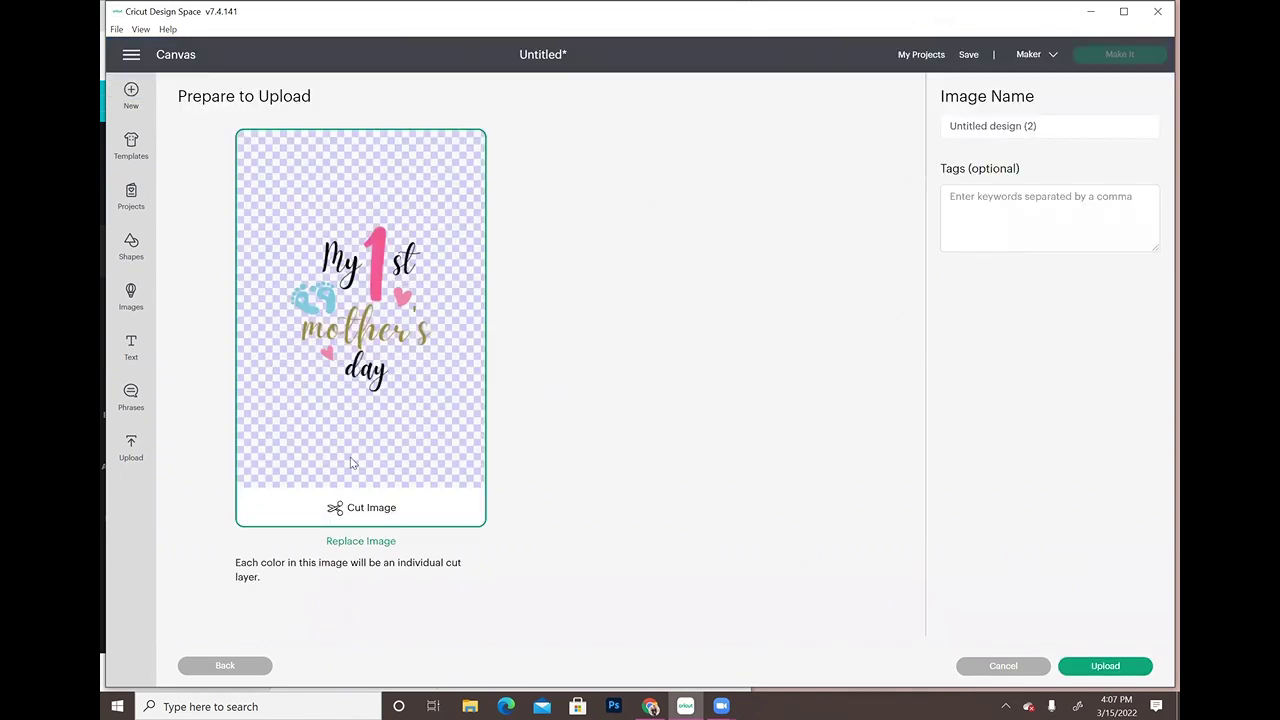
{"action": "left_click", "coordinate": [1129, 673]}
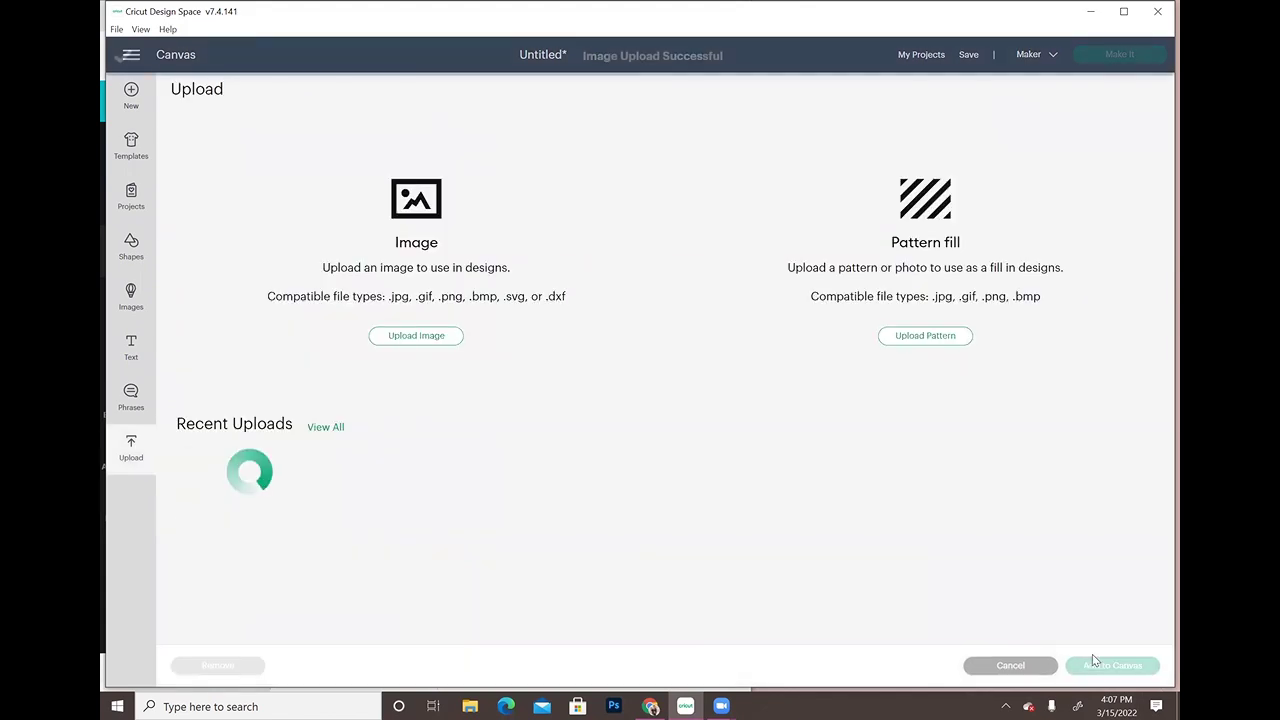
Step: Add the uploaded "My 1st mother's day" image to the canvas and enlarge it to about 8.7 by 10.2 inches
{"action": "left_click", "coordinate": [240, 553]}
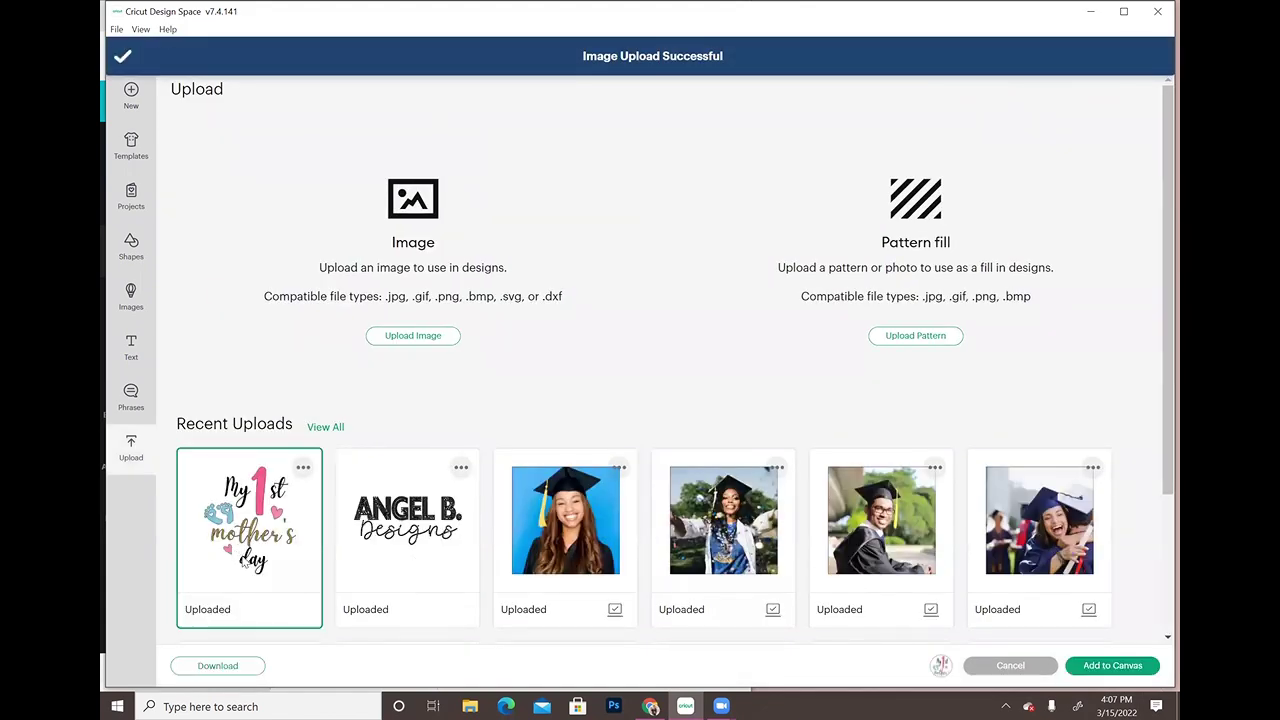
{"action": "left_click", "coordinate": [1125, 667]}
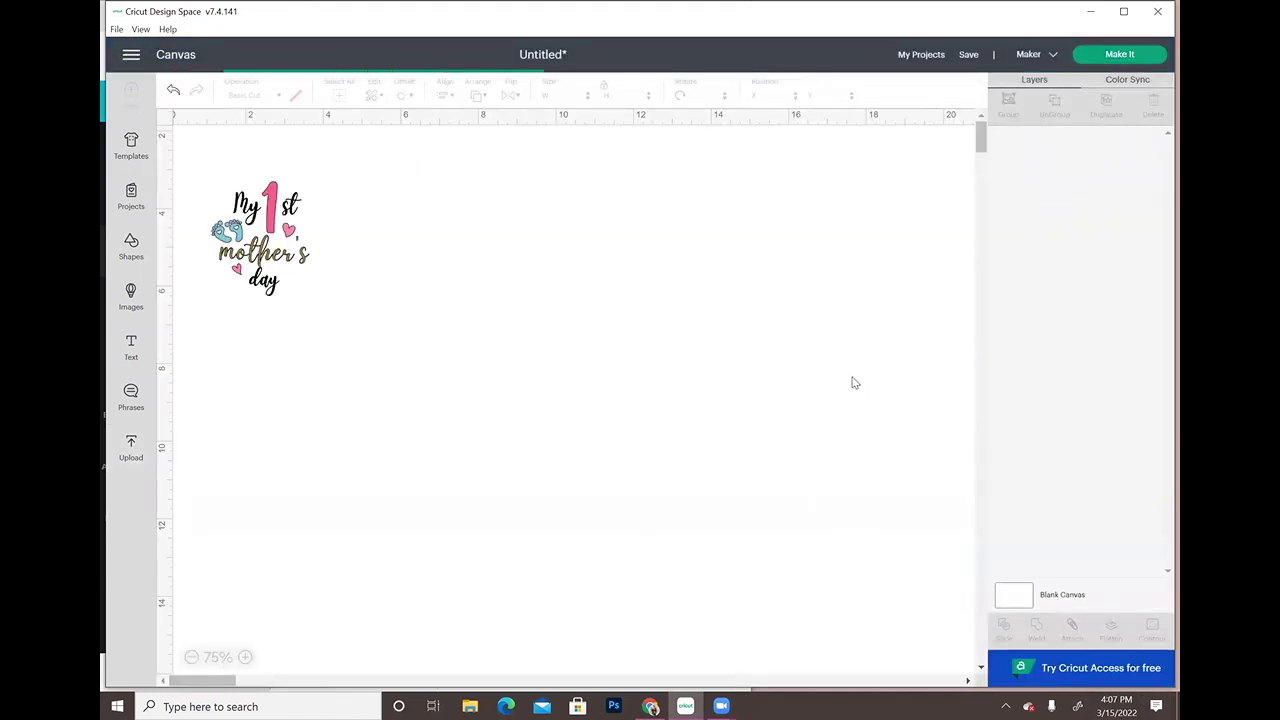
{"action": "left_click_drag", "start_coordinate": [319, 306], "coordinate": [658, 502]}
{"action": "left_click_drag", "start_coordinate": [591, 314], "coordinate": [703, 577]}
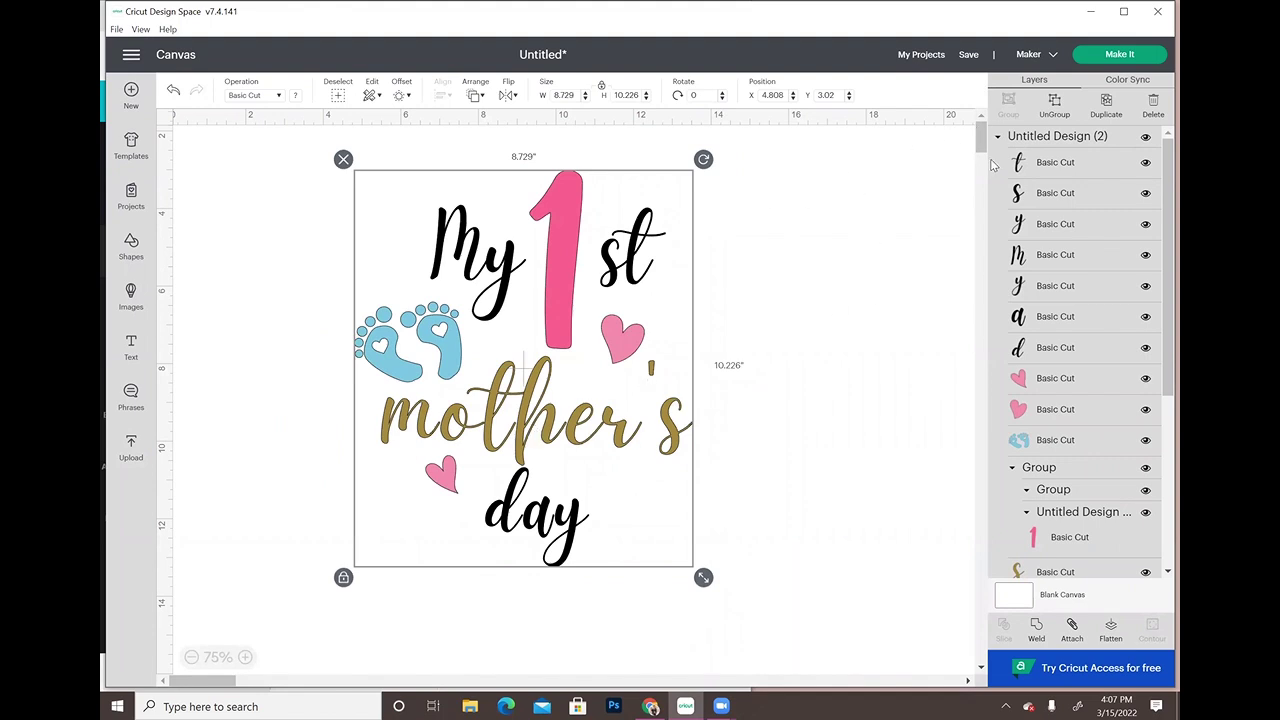
Step: Ungroup the design and recolor the gold letters of "mother's" yellow
{"action": "left_click", "coordinate": [1054, 102]}
{"action": "left_click", "coordinate": [919, 221]}
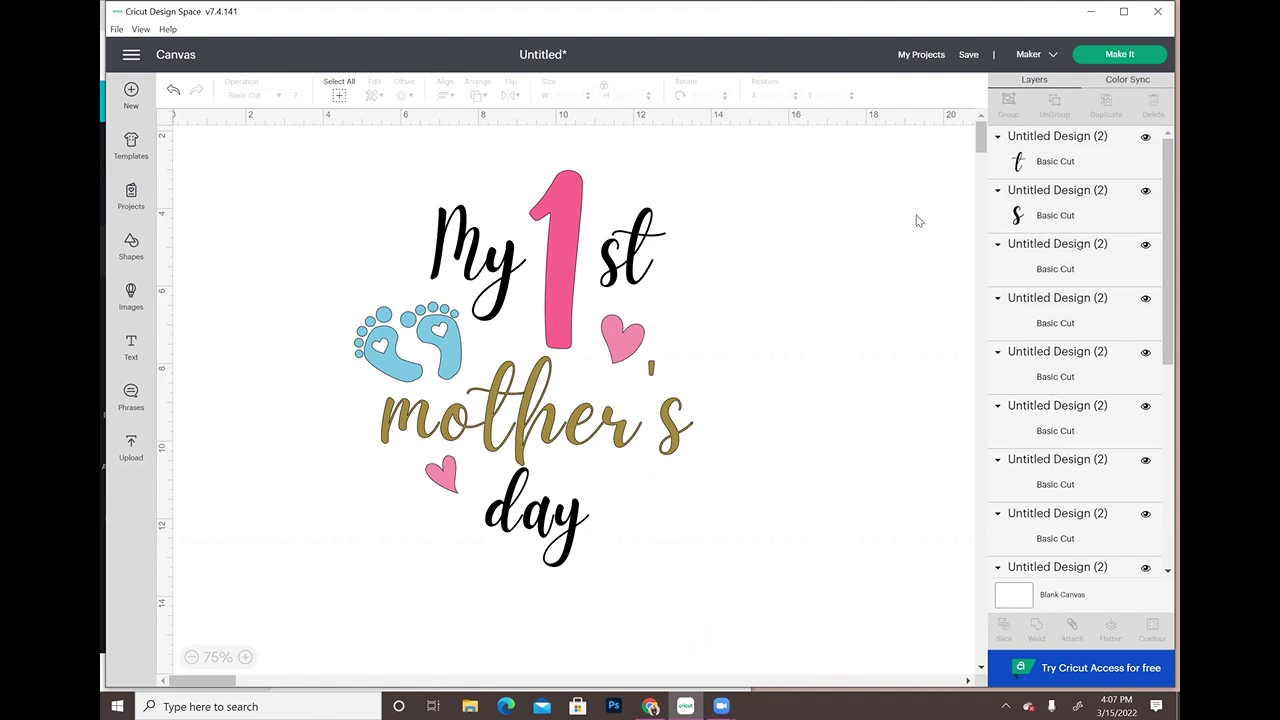
{"action": "left_click_drag", "start_coordinate": [737, 437], "coordinate": [385, 416]}
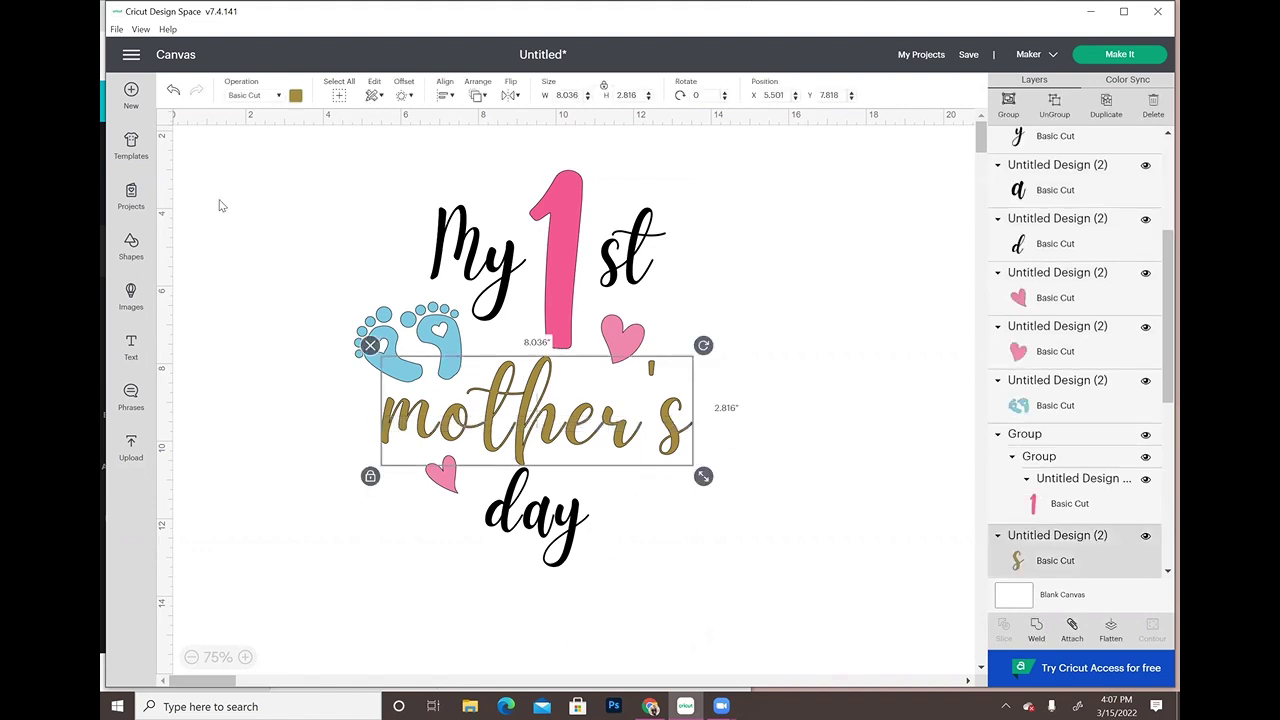
{"action": "left_click", "coordinate": [296, 96]}
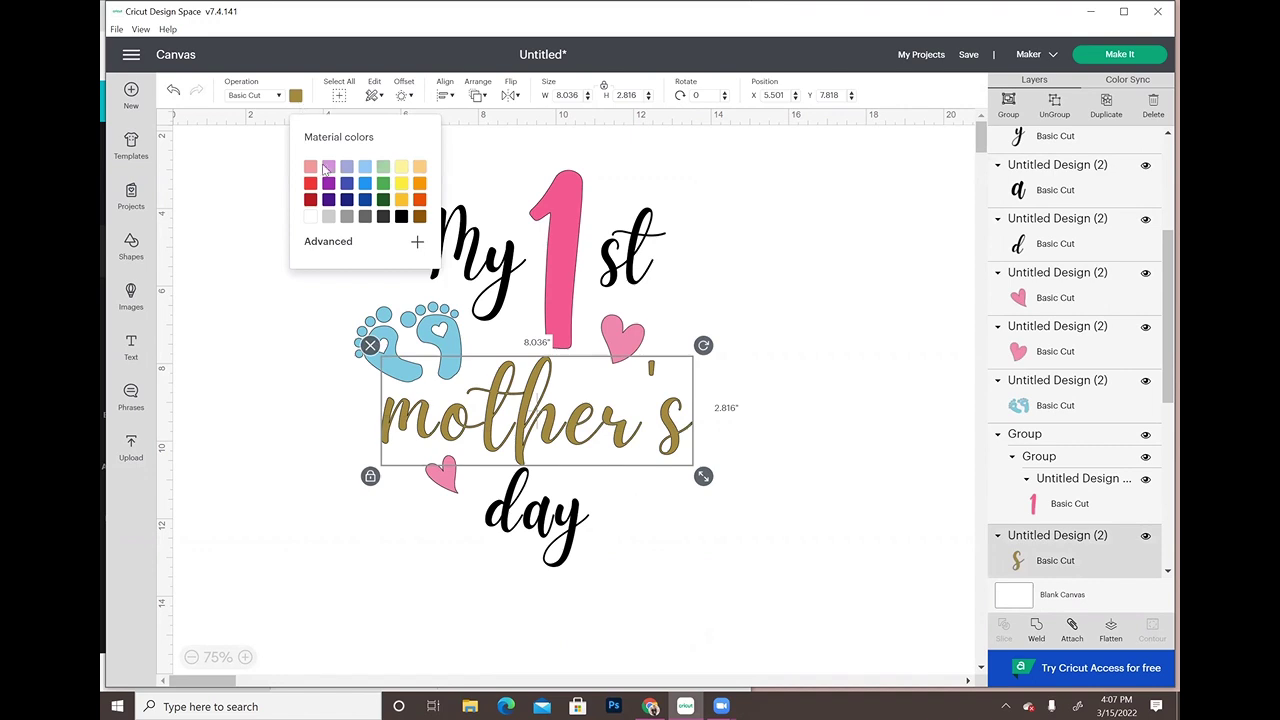
{"action": "left_click", "coordinate": [397, 186]}
{"action": "left_click", "coordinate": [720, 294]}
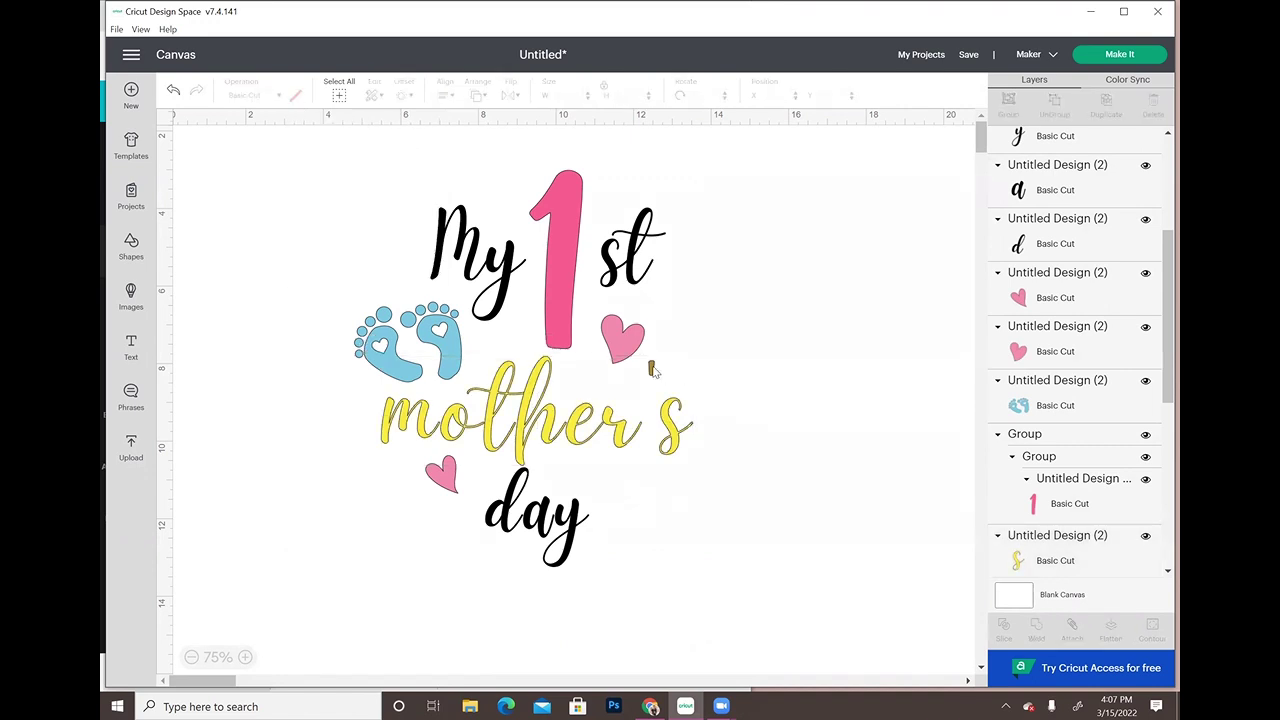
Step: Recolor the gold apostrophe in "mother's" with the same yellow as the letters
{"action": "left_click", "coordinate": [651, 369]}
{"action": "left_click", "coordinate": [295, 95]}
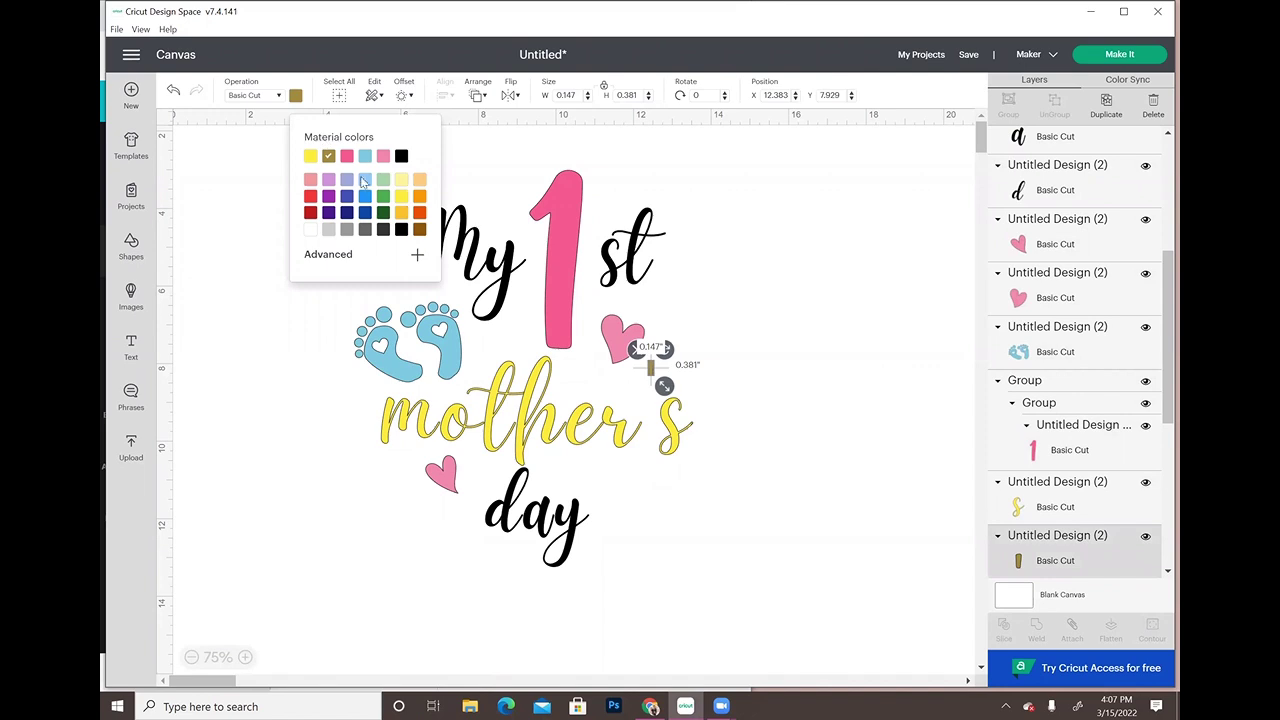
{"action": "left_click", "coordinate": [310, 156]}
{"action": "left_click", "coordinate": [856, 198]}
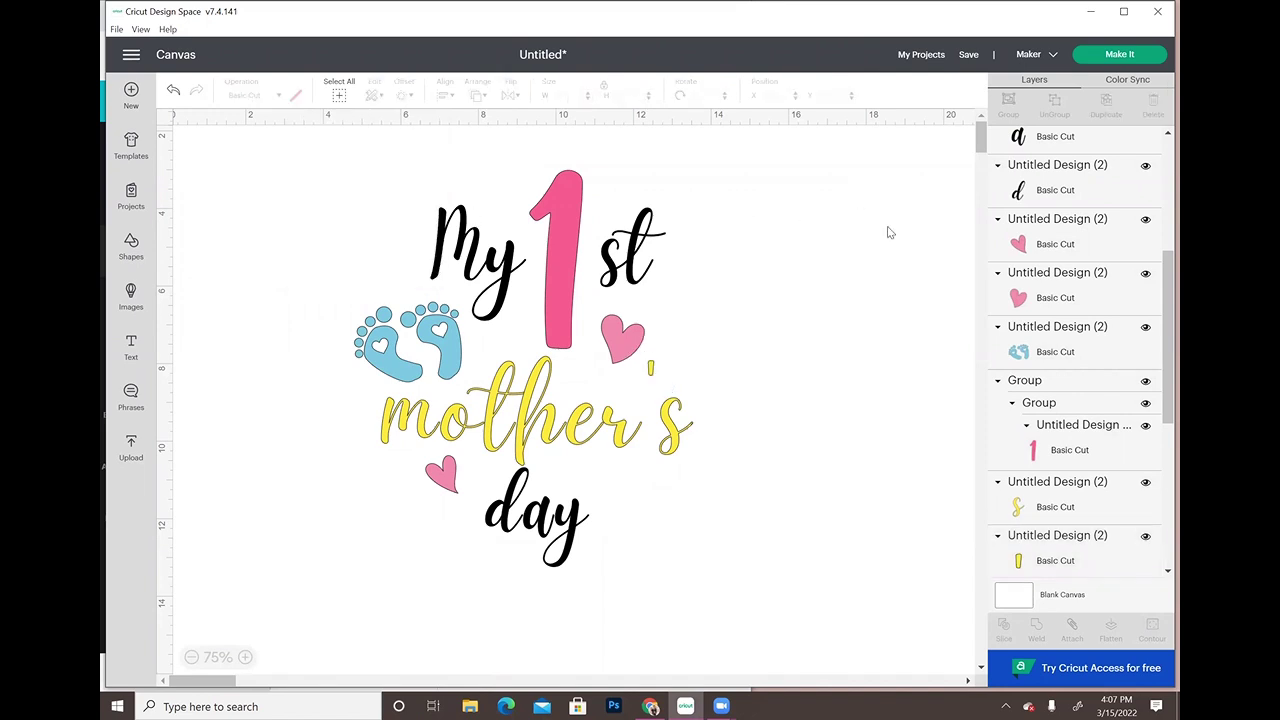
Step: Recolor both pink hearts, the one beside "day" and the one below "st", red
{"action": "left_click", "coordinate": [448, 480]}
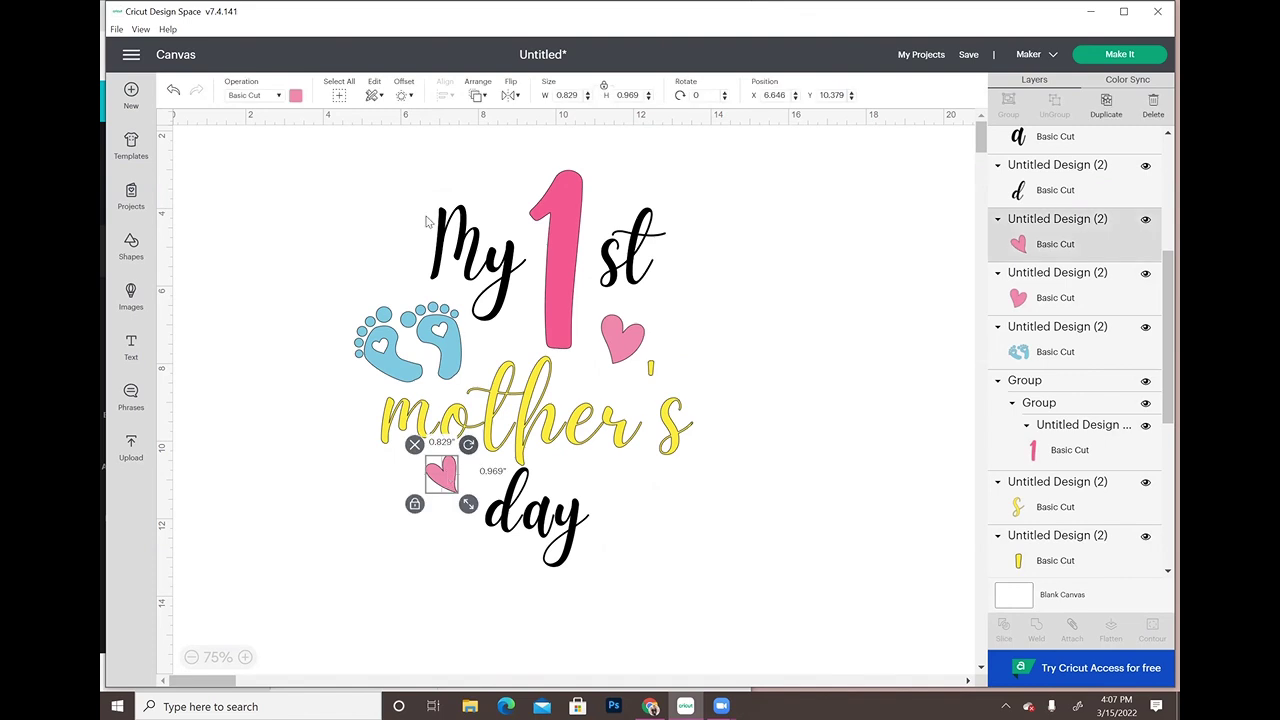
{"action": "left_click", "coordinate": [295, 95]}
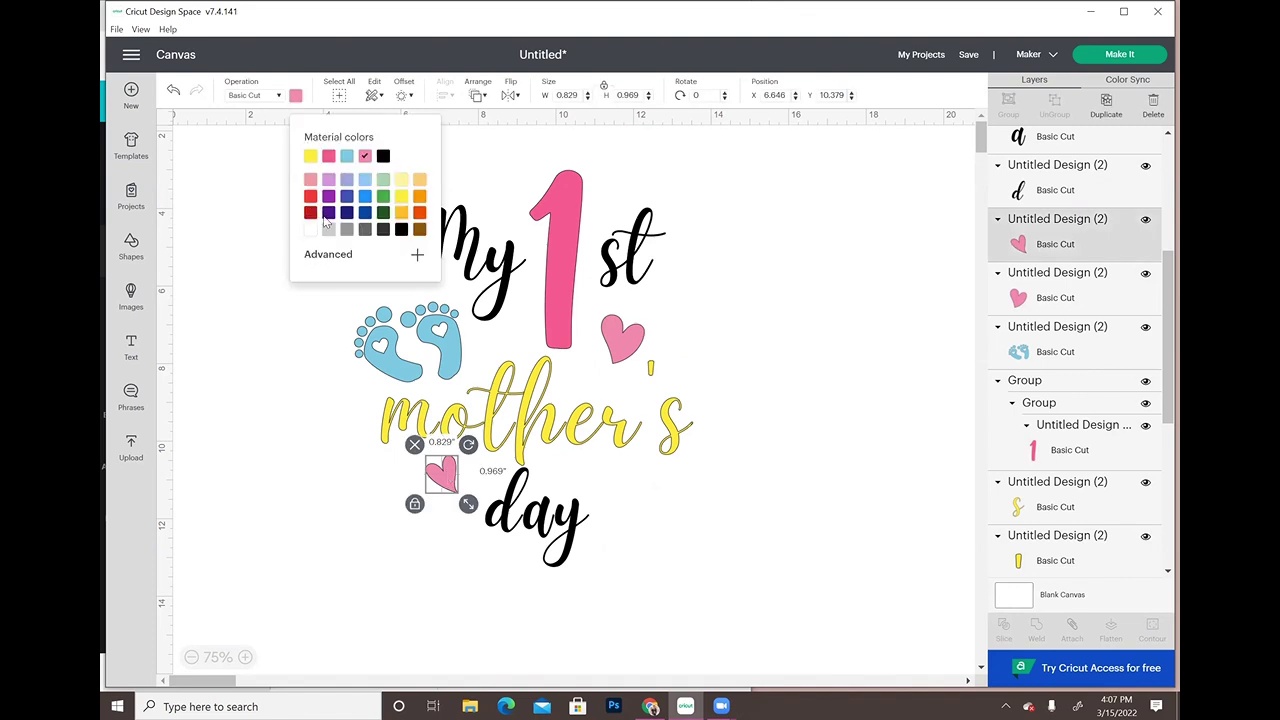
{"action": "left_click", "coordinate": [384, 156]}
{"action": "left_click", "coordinate": [640, 345]}
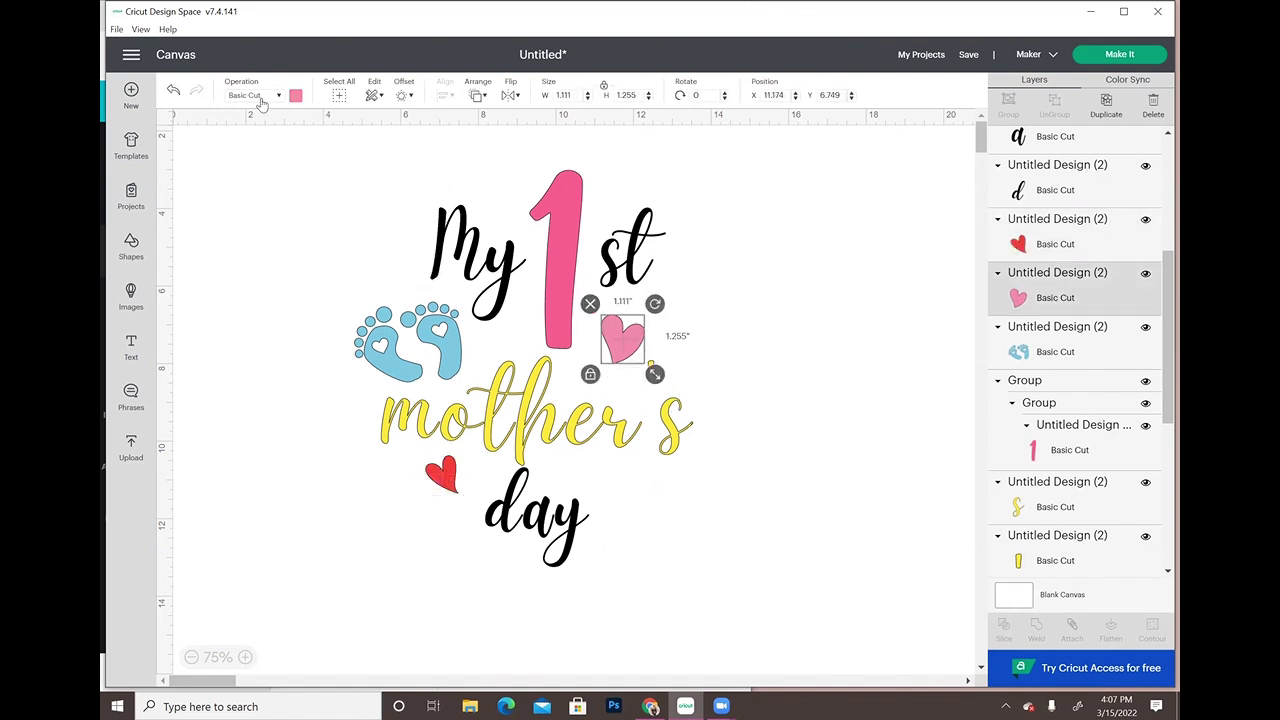
{"action": "left_click", "coordinate": [295, 95]}
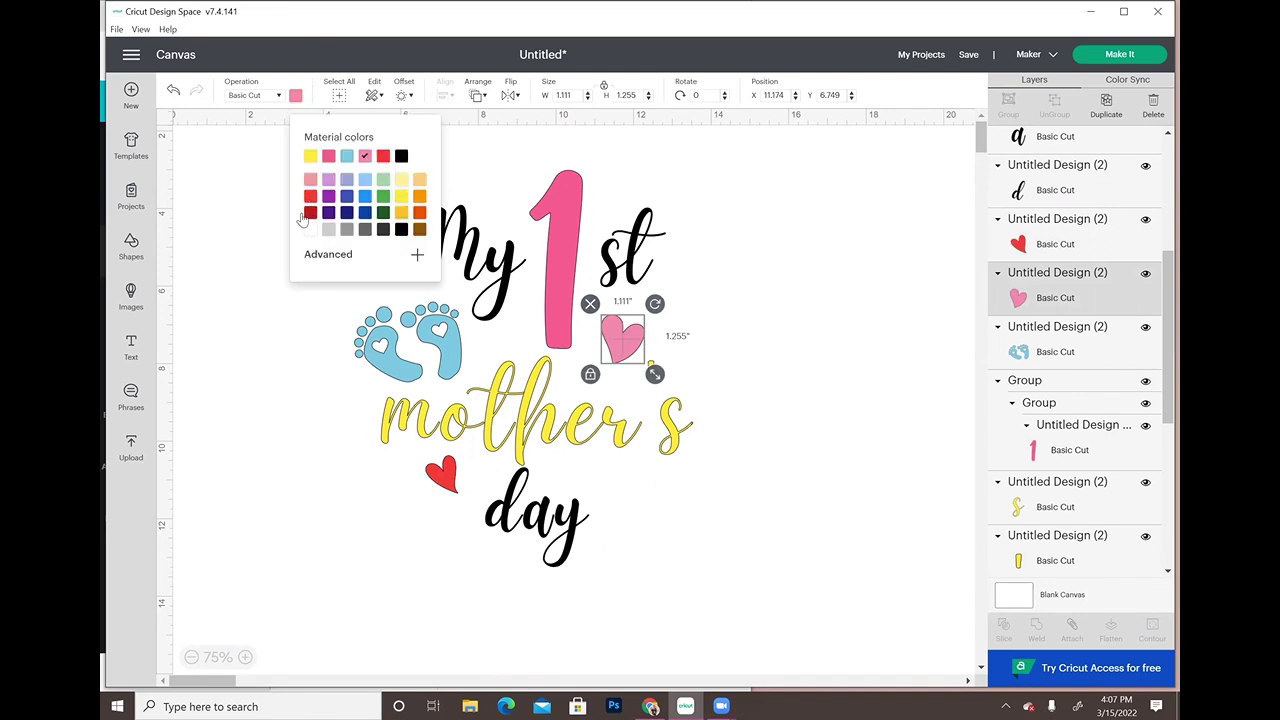
{"action": "left_click", "coordinate": [310, 198]}
{"action": "left_click", "coordinate": [245, 318]}
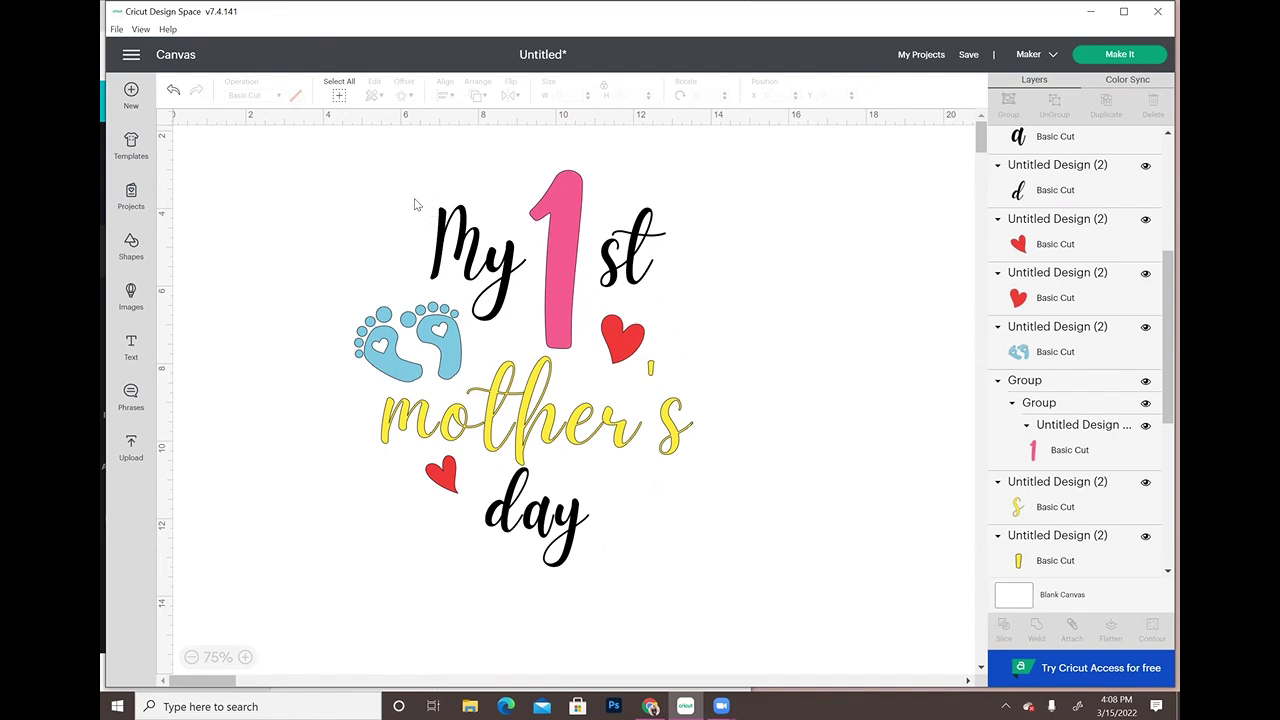
Step: Group all the black letter layers of "My", "st" and "day" together
{"action": "left_click_drag", "start_coordinate": [418, 199], "coordinate": [497, 270]}
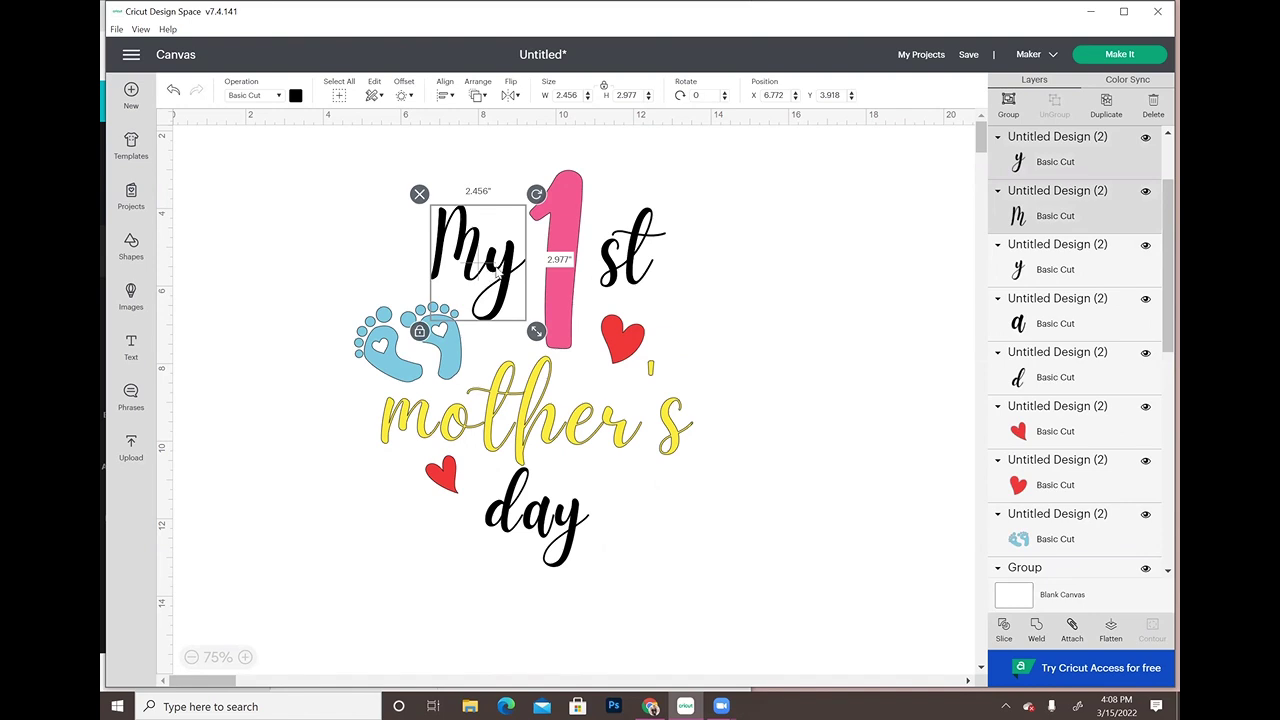
{"action": "scroll", "coordinate": [1085, 200], "scroll_direction": "up", "scroll_amount": 3}
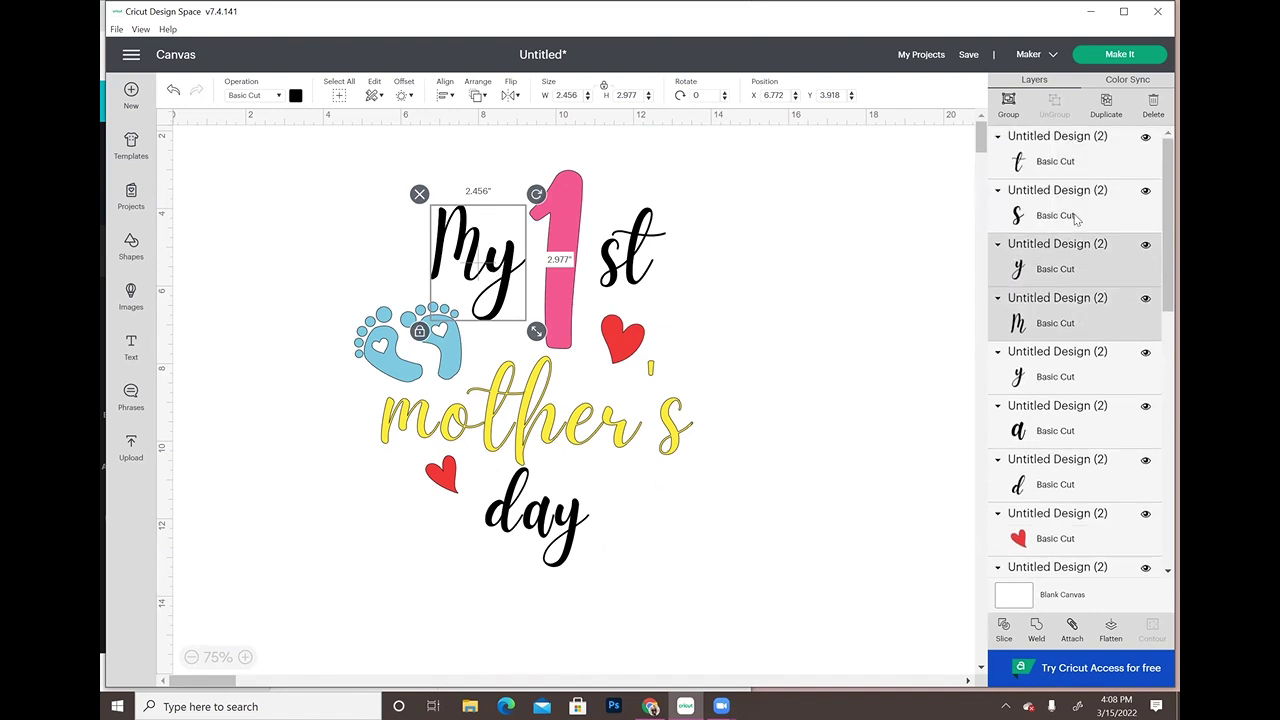
{"action": "left_click", "coordinate": [1072, 148]}
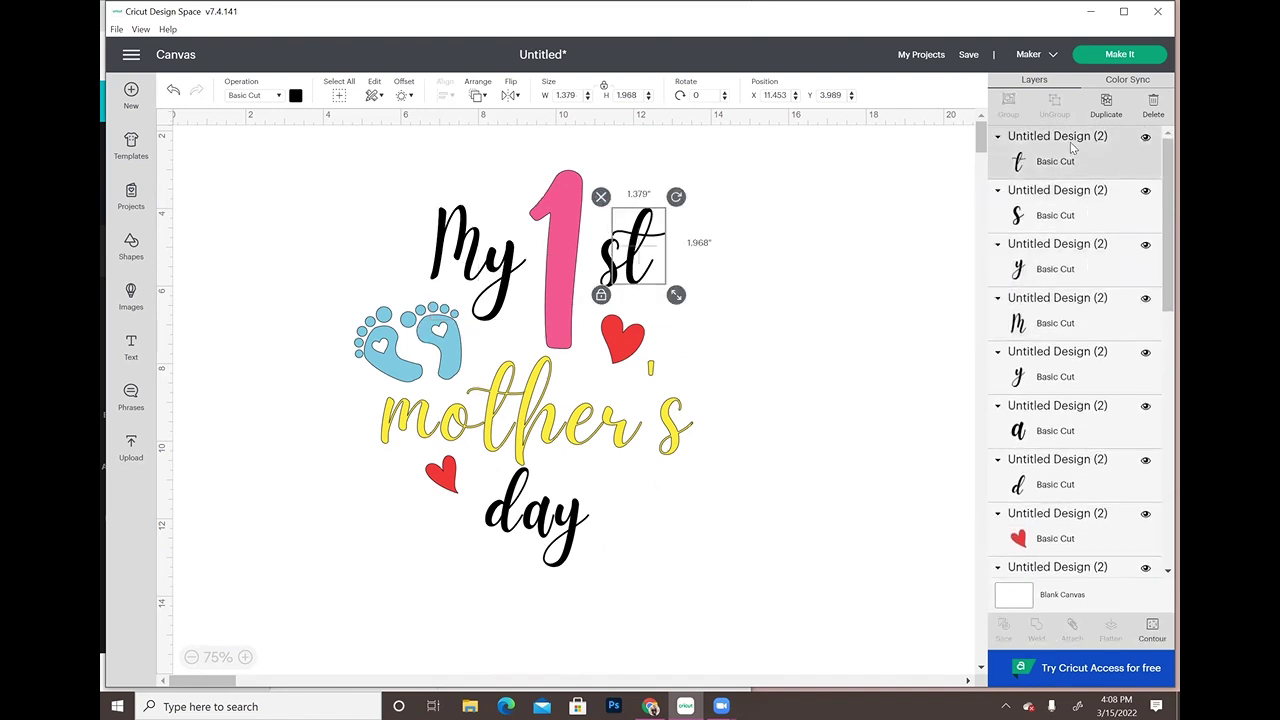
{"action": "left_click", "coordinate": [1072, 186], "text": "shift"}
{"action": "left_click", "coordinate": [1064, 278], "text": "shift"}
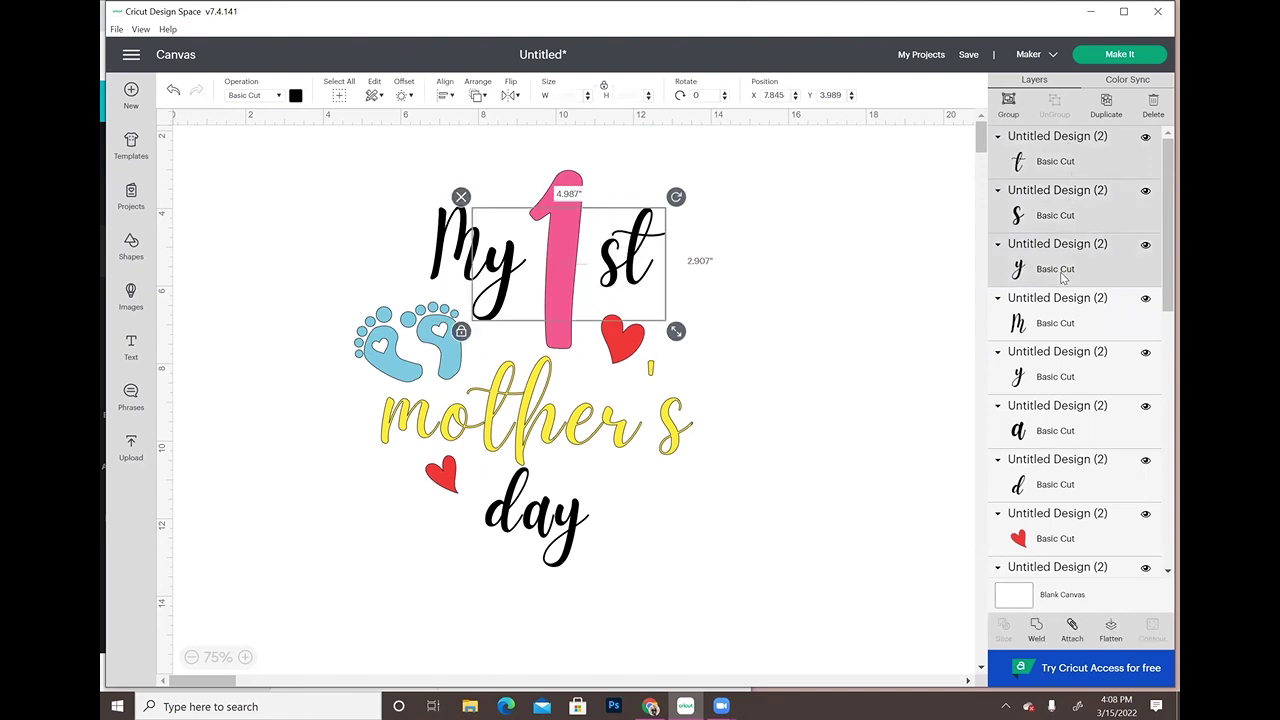
{"action": "left_click", "coordinate": [1048, 322], "text": "shift"}
{"action": "left_click", "coordinate": [1062, 376], "text": "shift"}
{"action": "left_click", "coordinate": [1052, 428], "text": "shift"}
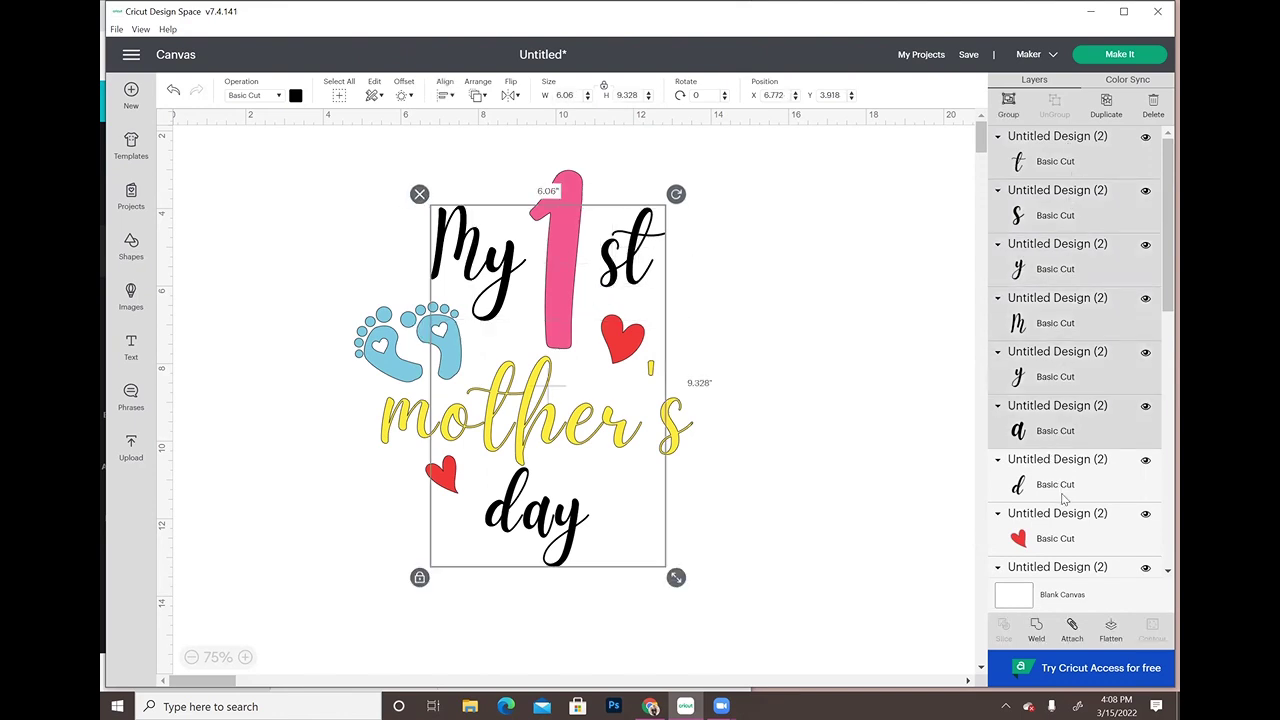
{"action": "left_click", "coordinate": [1064, 499], "text": "shift"}
{"action": "left_click", "coordinate": [1008, 102]}
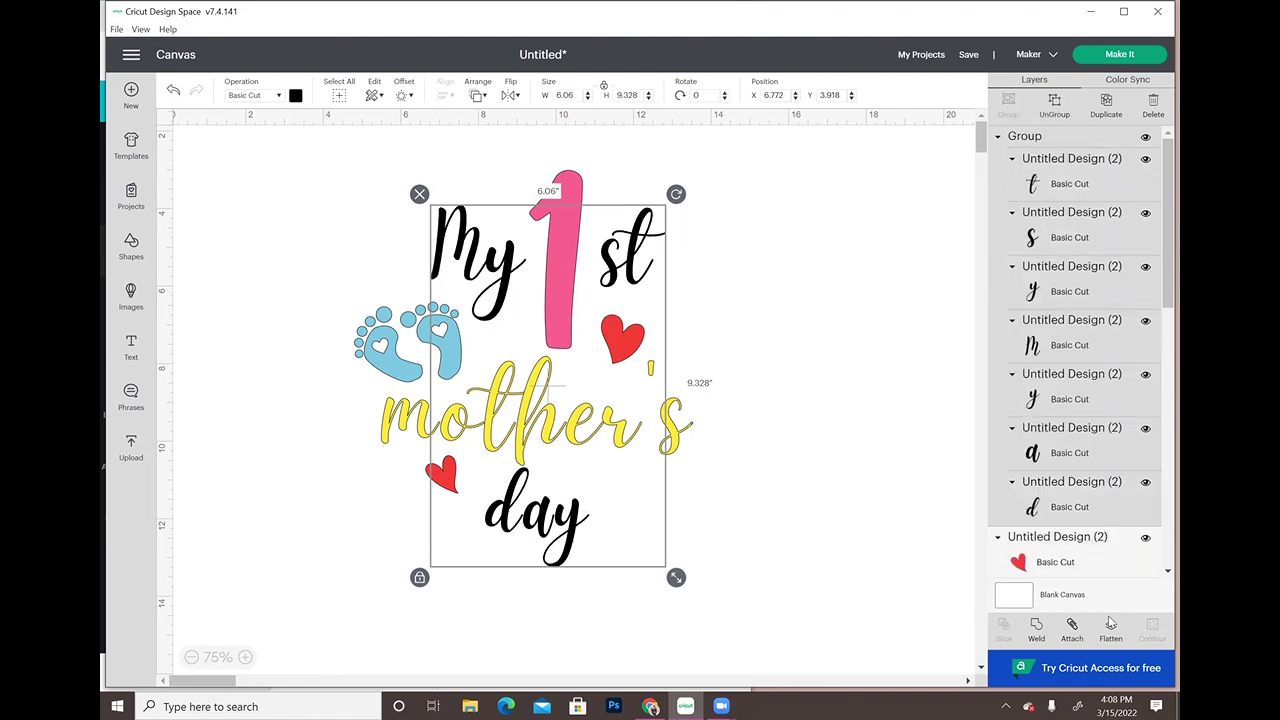
Step: Attach the black letter group, and group and attach the two red hearts, collapsing both attached sets in the layer list
{"action": "left_click", "coordinate": [1072, 630]}
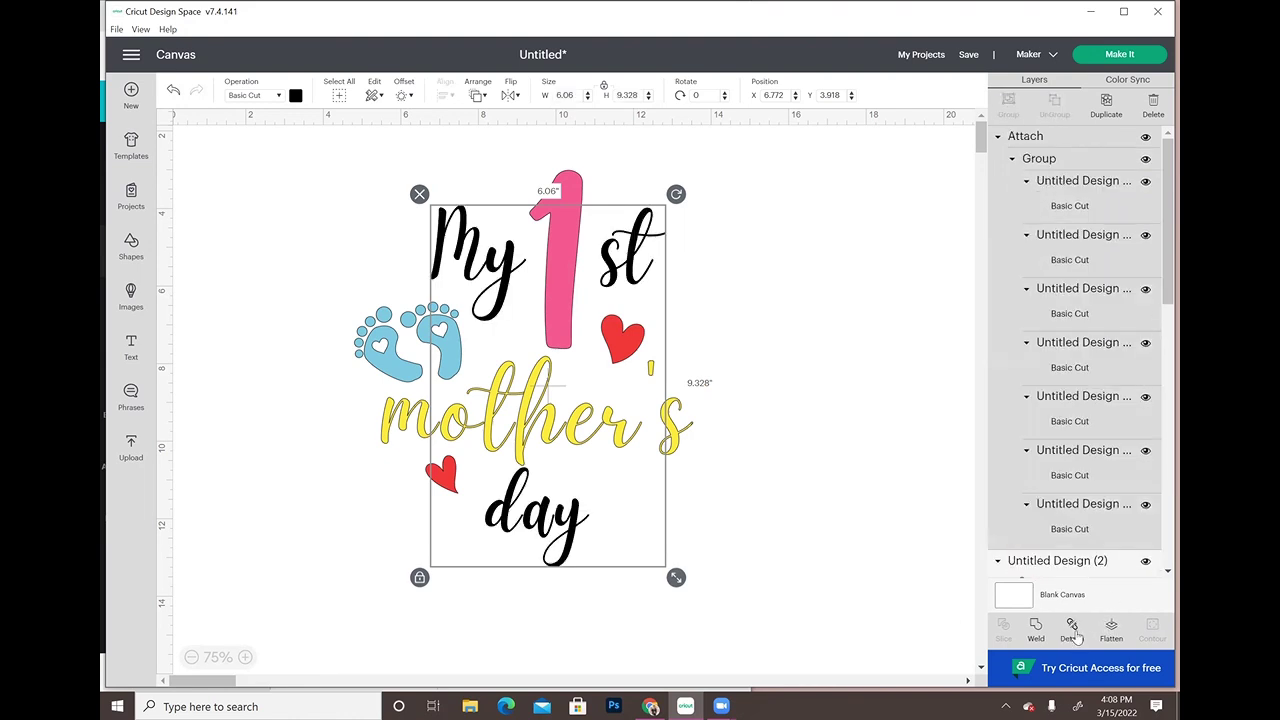
{"action": "left_click", "coordinate": [997, 137]}
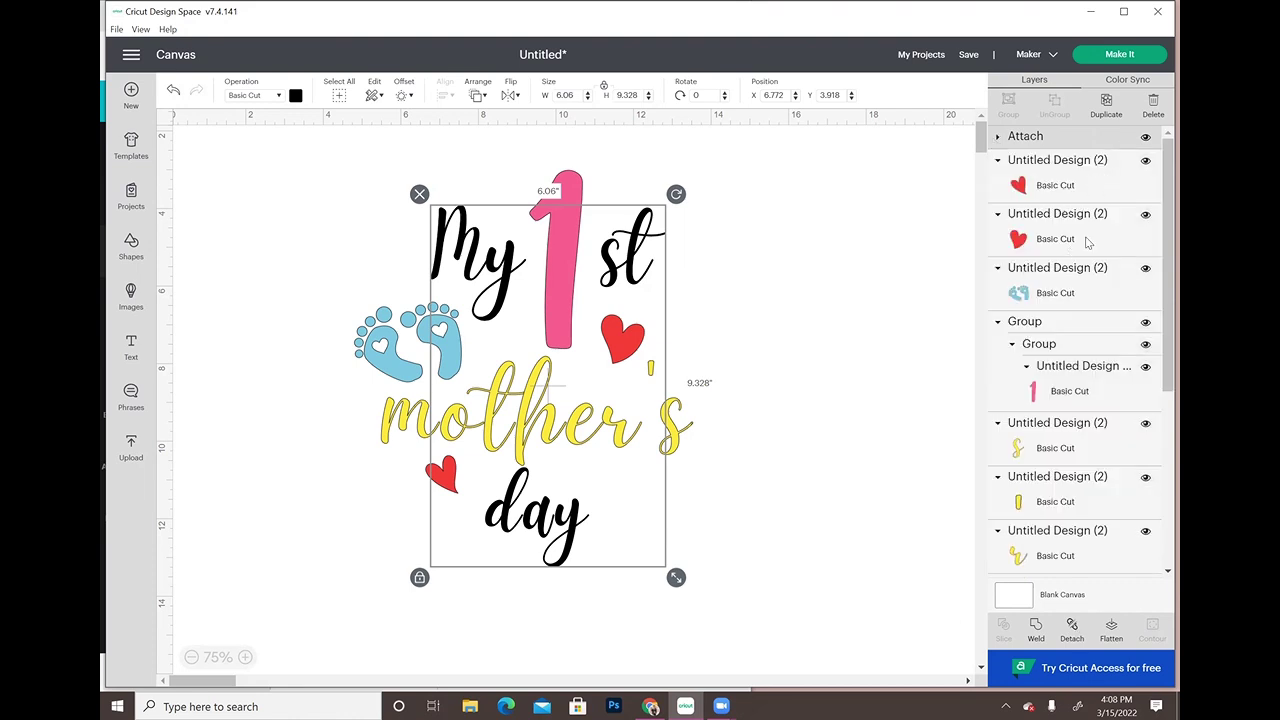
{"action": "left_click", "coordinate": [1077, 186]}
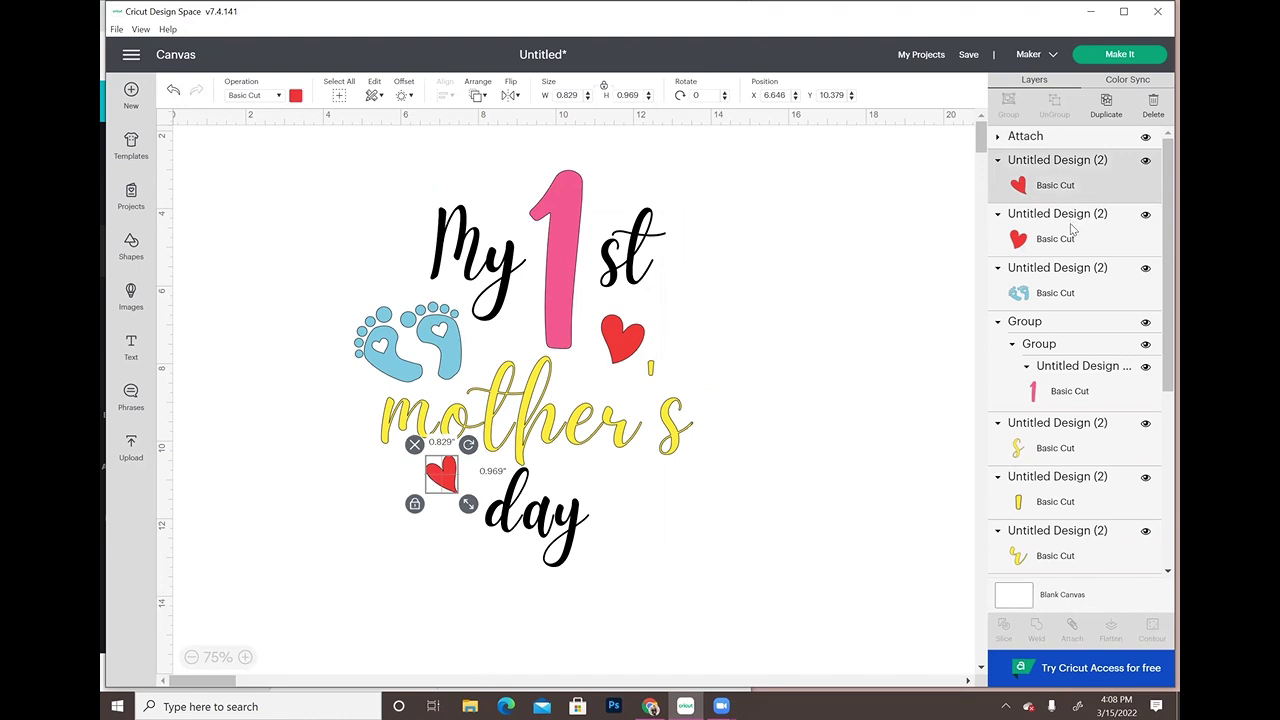
{"action": "left_click", "coordinate": [1070, 229], "text": "shift"}
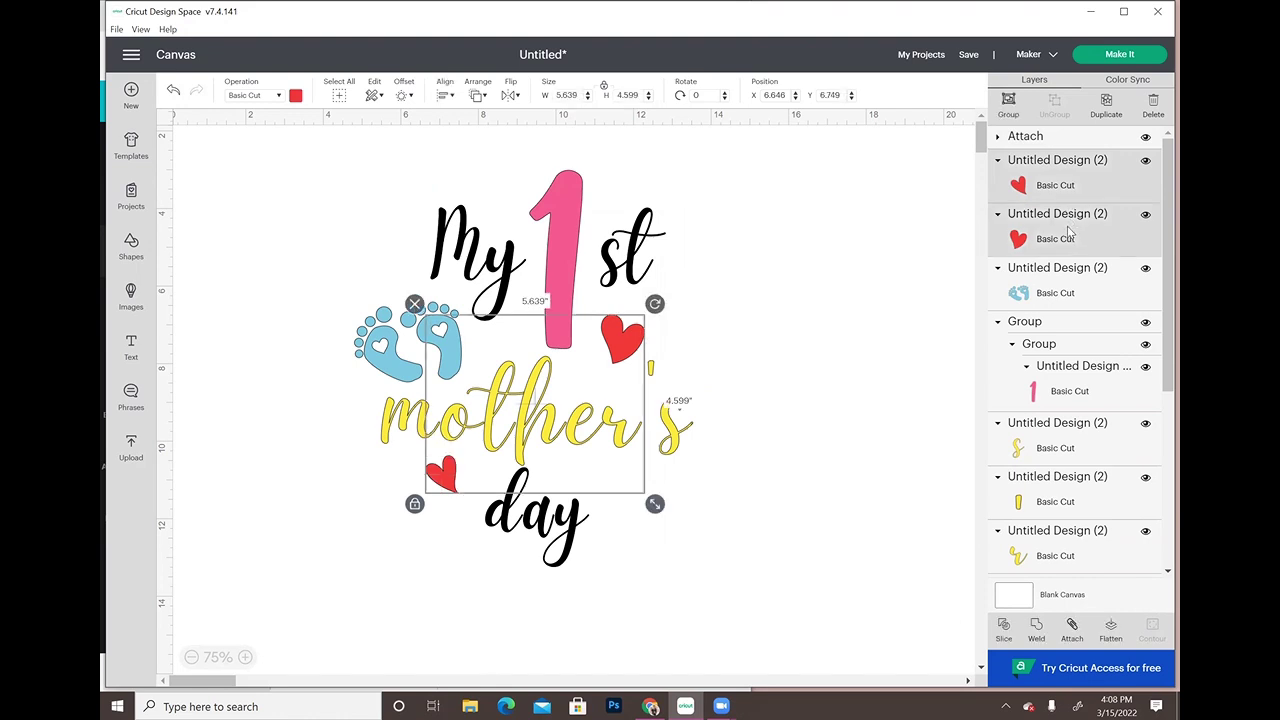
{"action": "left_click", "coordinate": [1008, 104]}
{"action": "left_click", "coordinate": [1072, 628]}
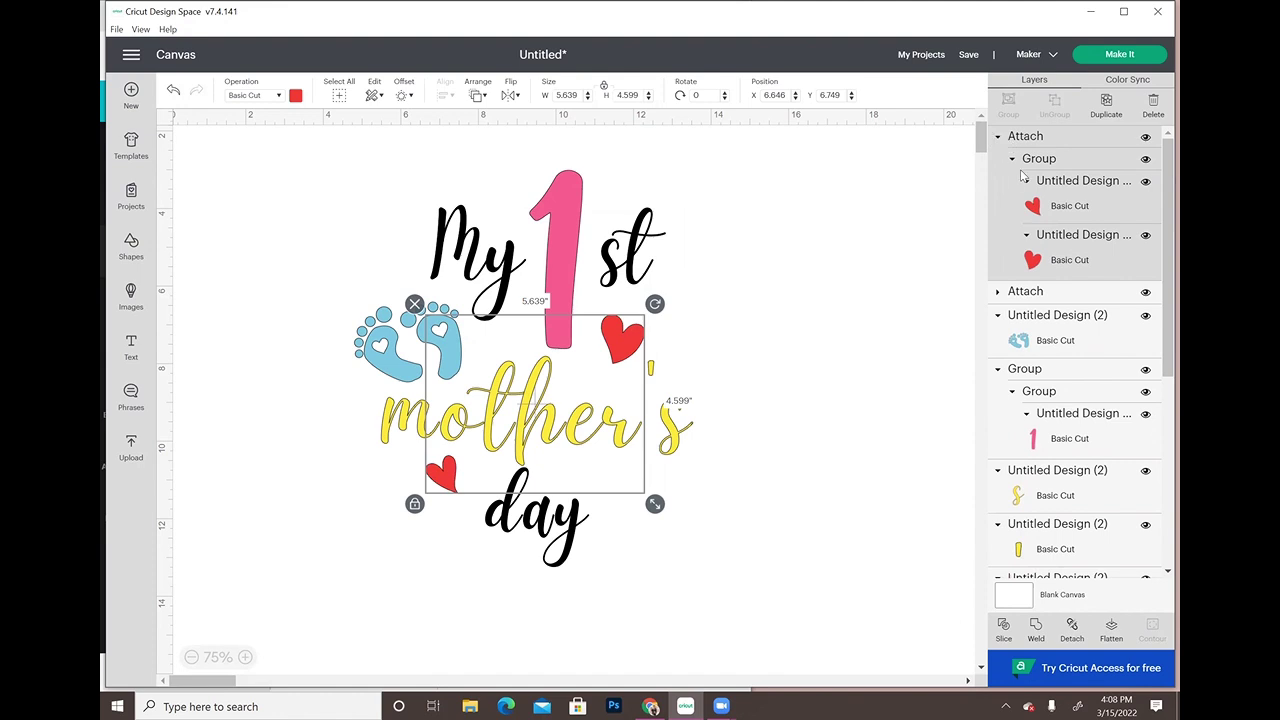
{"action": "left_click", "coordinate": [997, 137]}
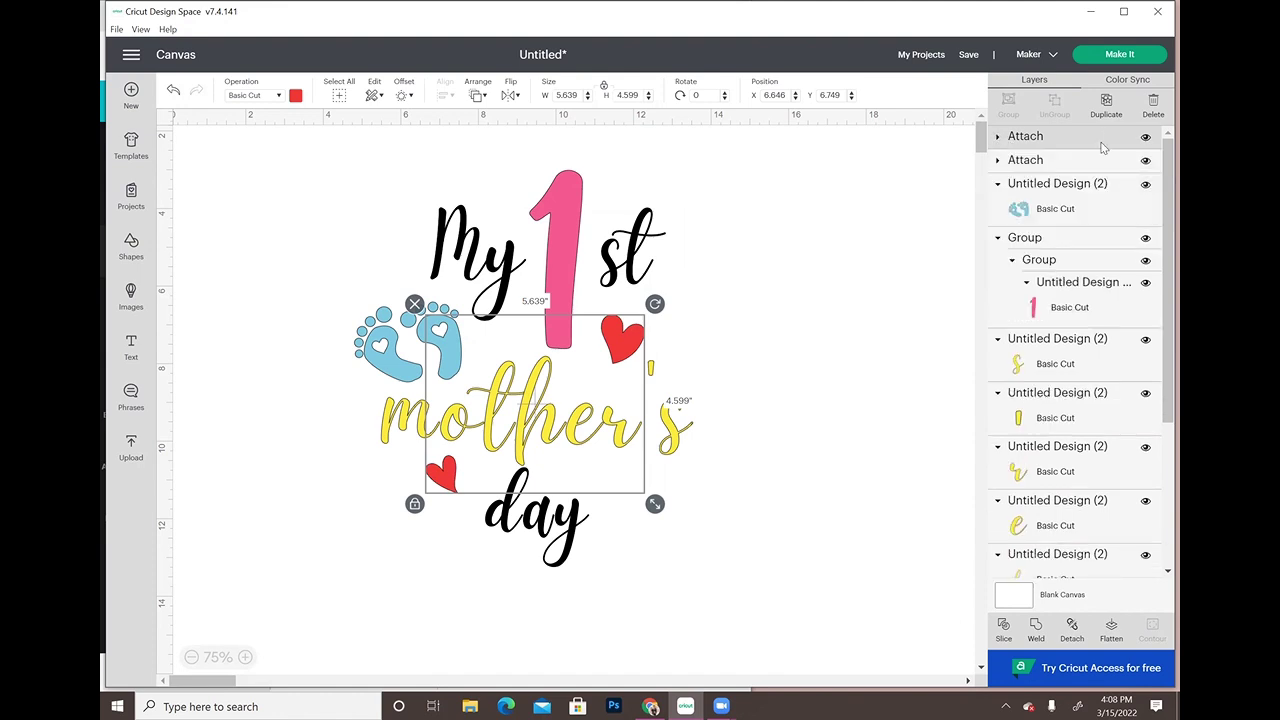
Step: Collapse the baby footprints layer and the number 1 group in the layer list
{"action": "left_click", "coordinate": [998, 185]}
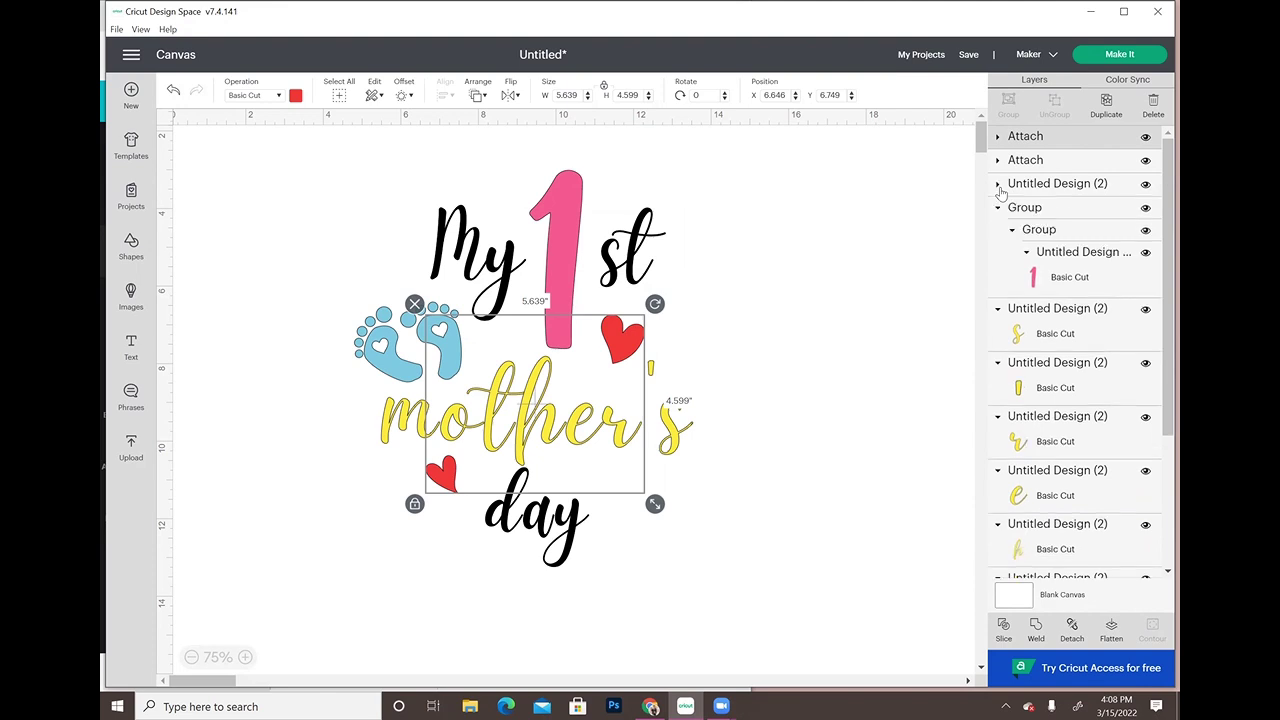
{"action": "left_click", "coordinate": [997, 209]}
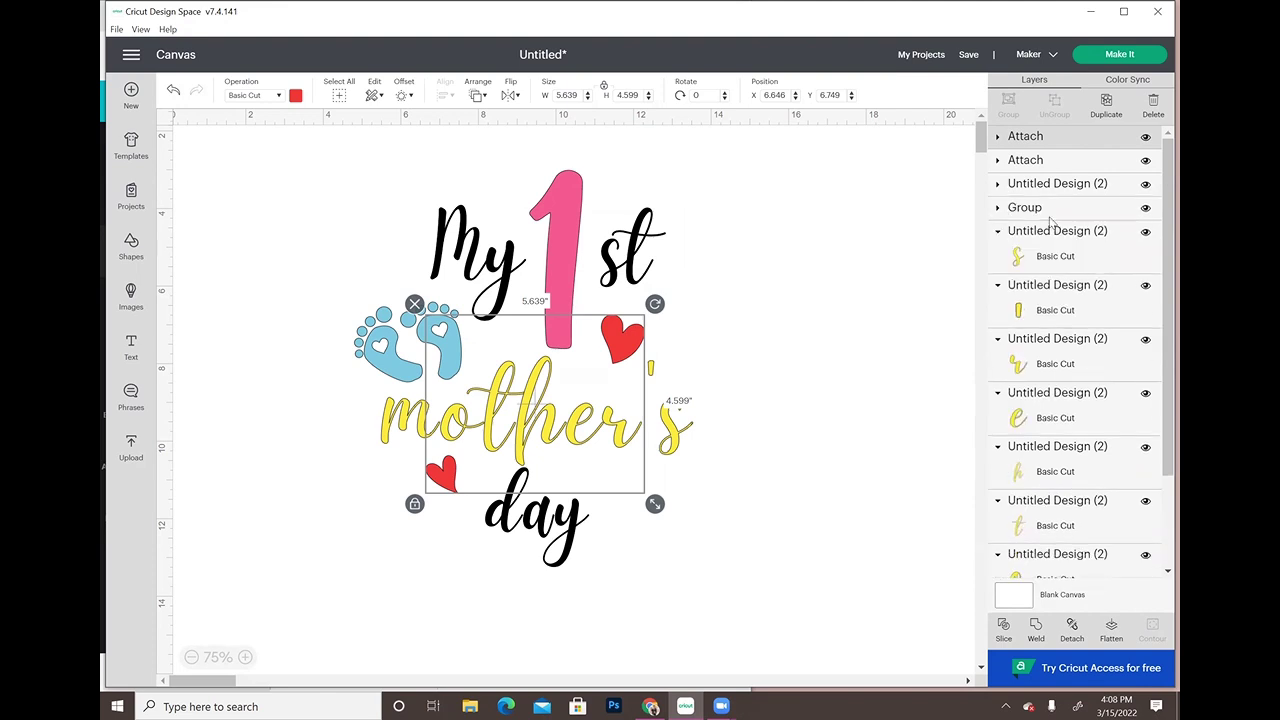
{"action": "scroll", "coordinate": [1070, 388], "scroll_direction": "down", "scroll_amount": 3}
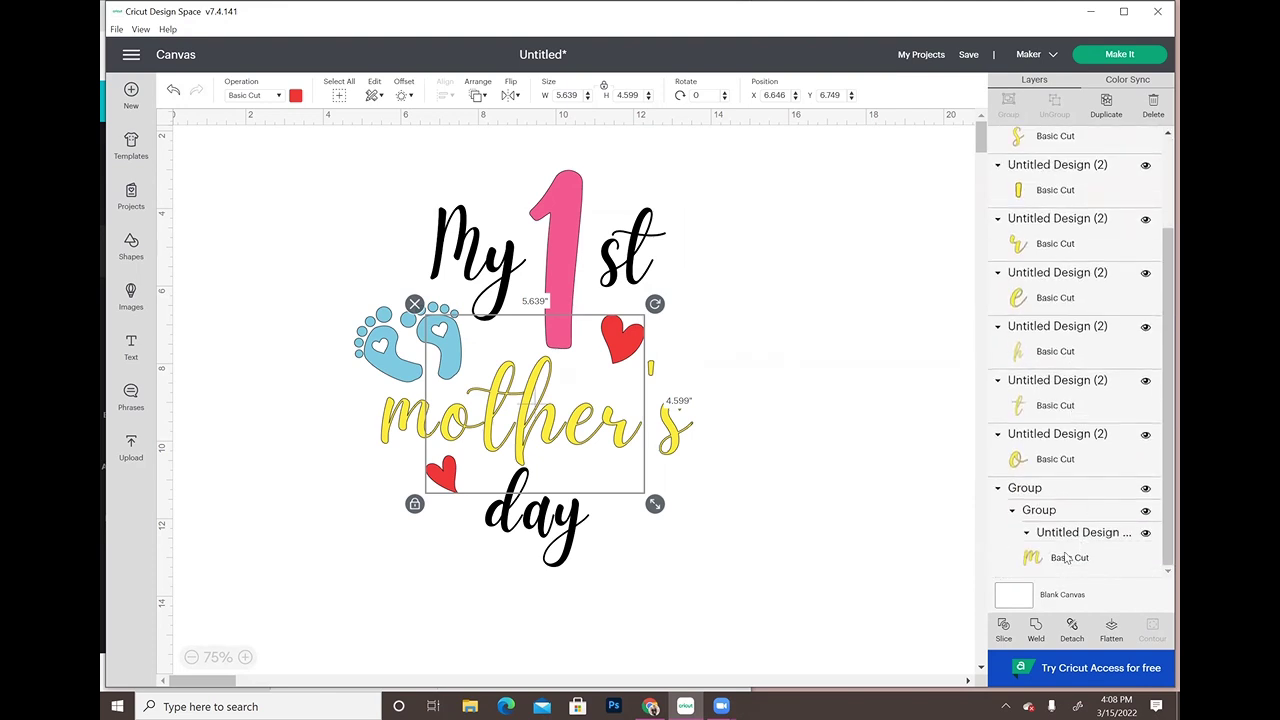
{"action": "scroll", "coordinate": [1065, 460], "scroll_direction": "up", "scroll_amount": 3}
{"action": "scroll", "coordinate": [1025, 380], "scroll_direction": "down", "scroll_amount": 3}
{"action": "scroll", "coordinate": [1045, 254], "scroll_direction": "up", "scroll_amount": 3}
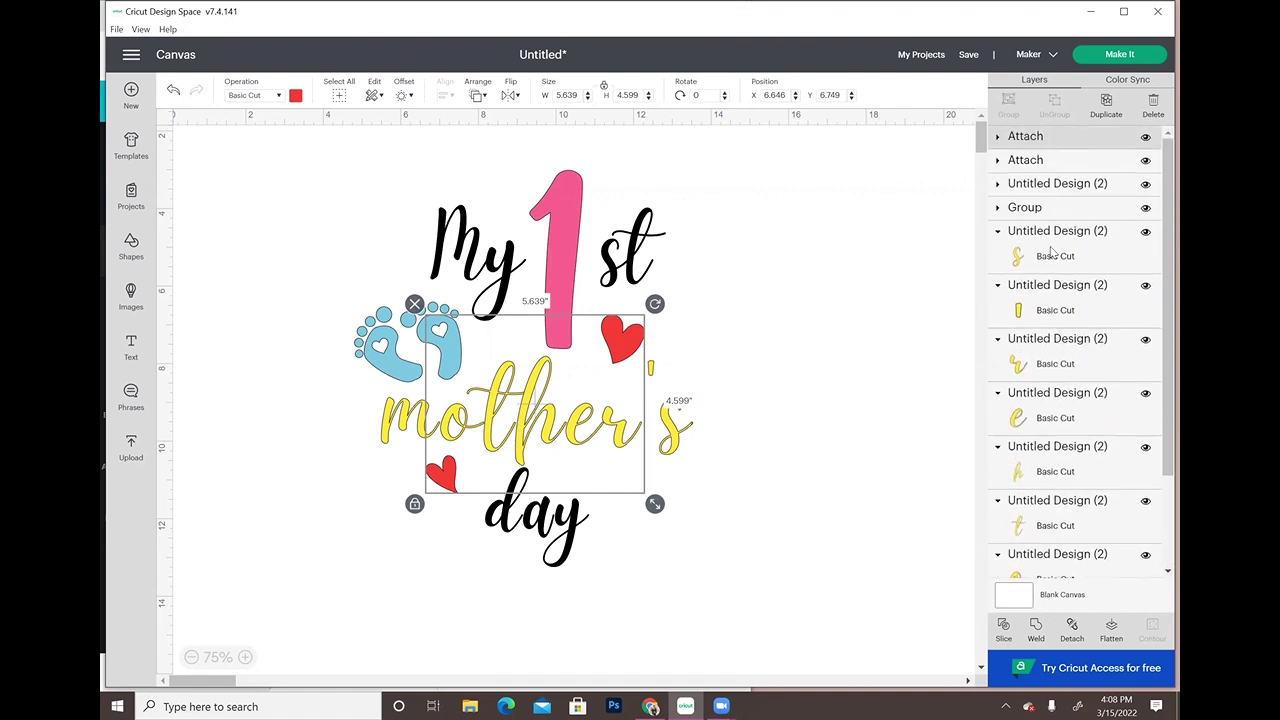
Step: Attach all the yellow letters and the apostrophe of "mother's" together and collapse the attached set
{"action": "left_click", "coordinate": [1052, 254]}
{"action": "left_click", "coordinate": [1050, 358], "text": "shift"}
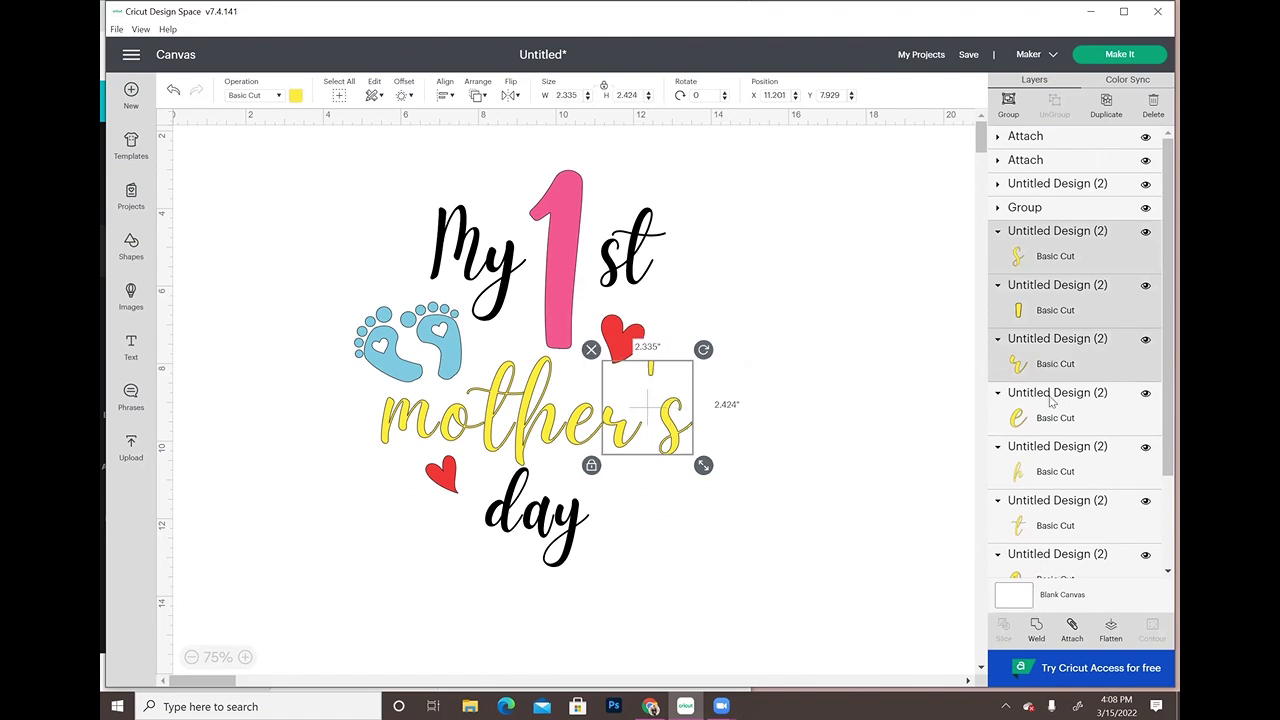
{"action": "left_click", "coordinate": [1054, 410], "text": "shift"}
{"action": "left_click", "coordinate": [1070, 465], "text": "shift"}
{"action": "left_click", "coordinate": [1090, 518], "text": "shift"}
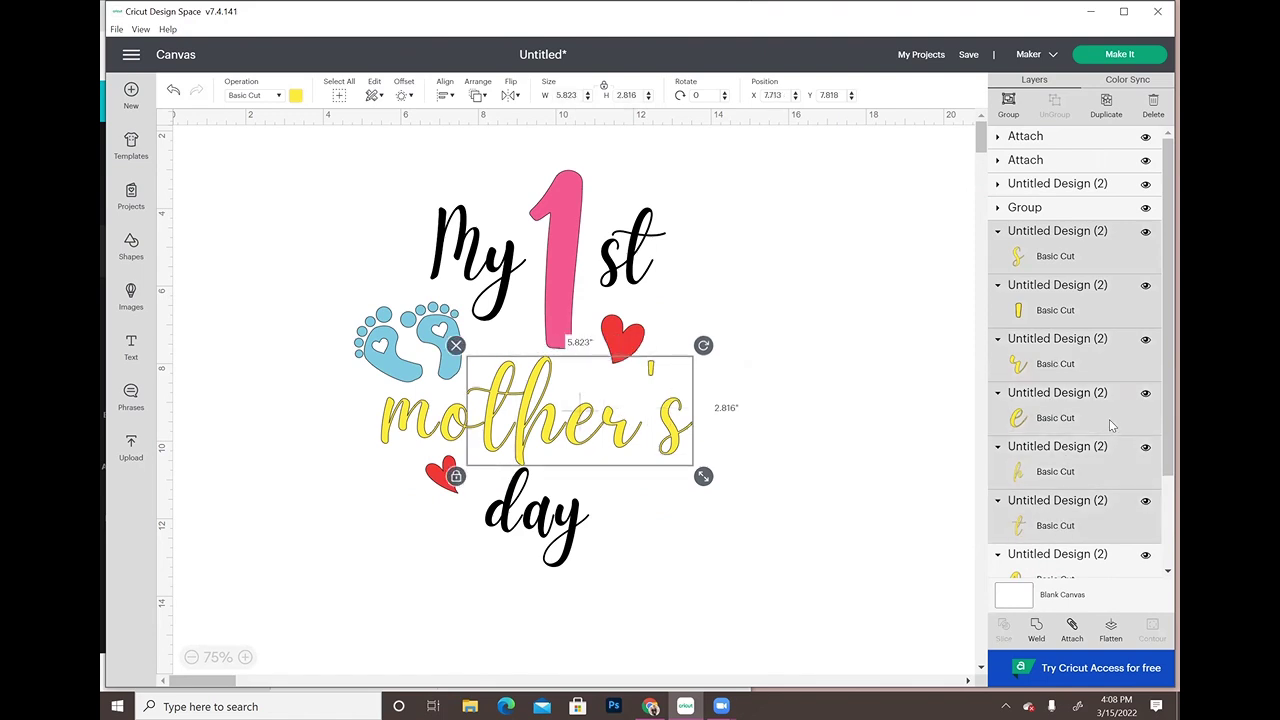
{"action": "left_click_drag", "start_coordinate": [1165, 385], "coordinate": [1165, 558]}
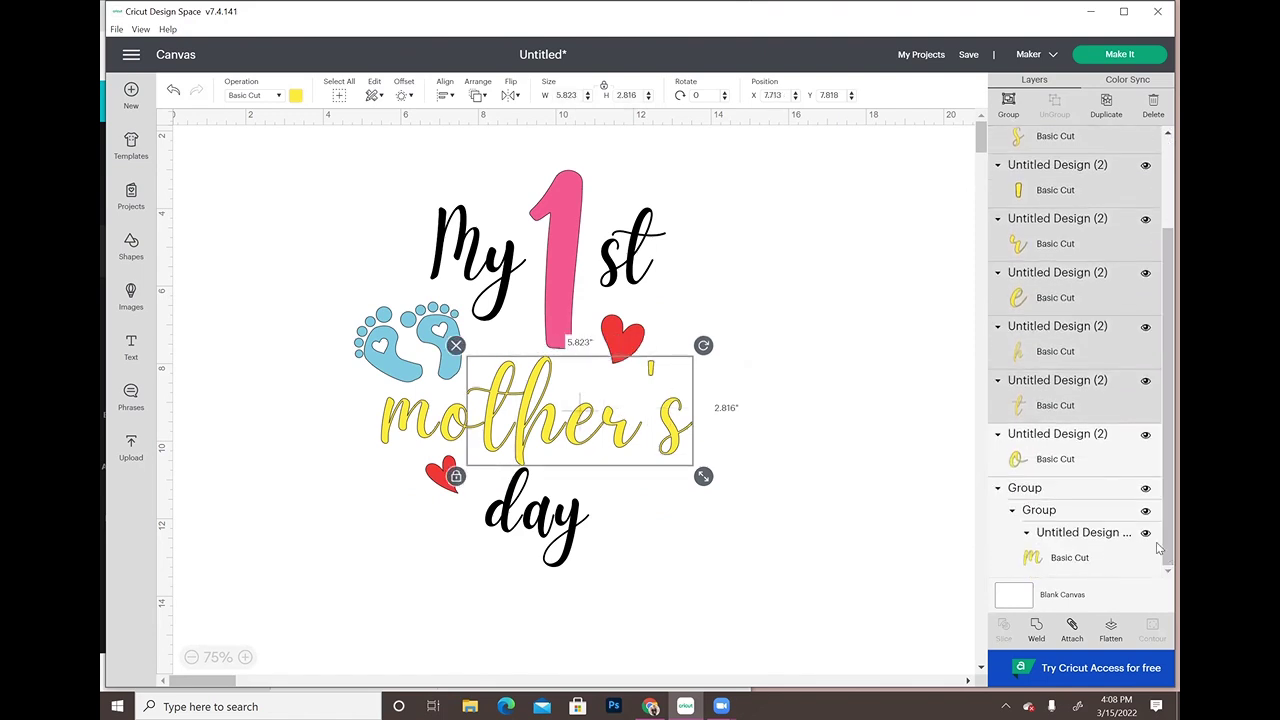
{"action": "left_click", "coordinate": [1064, 452], "text": "shift"}
{"action": "left_click_drag", "start_coordinate": [1161, 401], "coordinate": [1160, 388]}
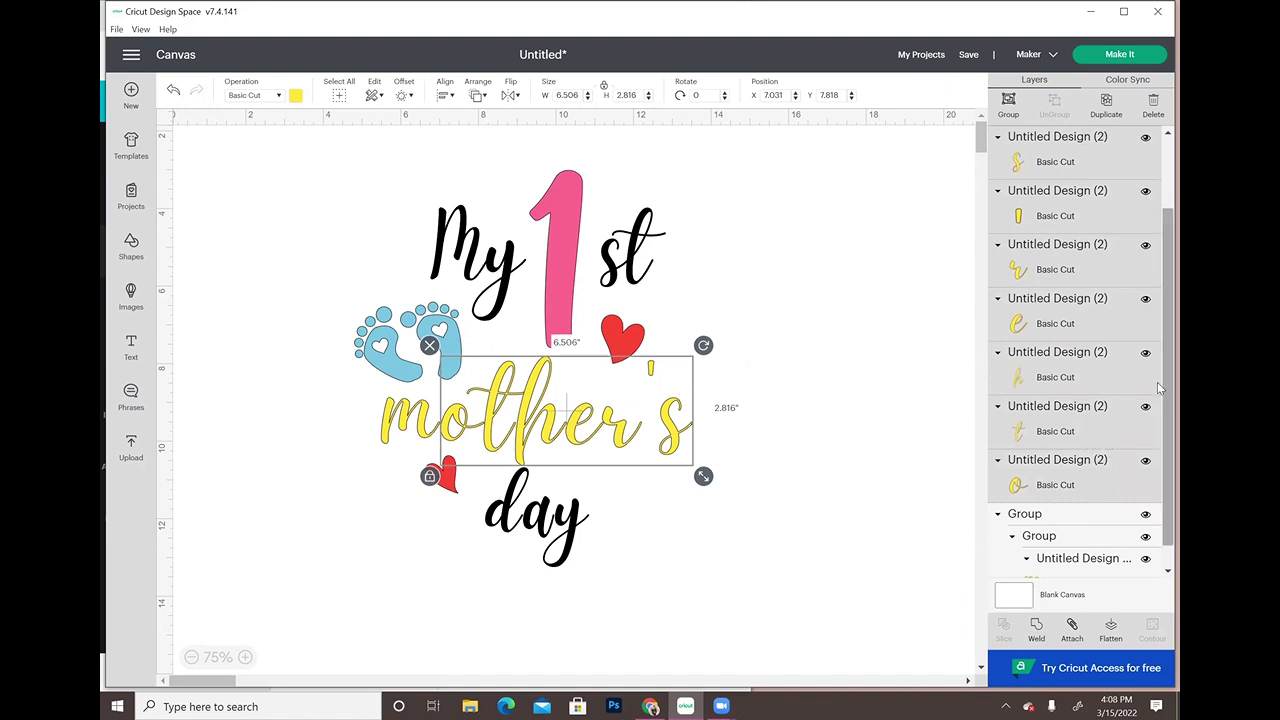
{"action": "left_click", "coordinate": [1082, 558], "text": "shift"}
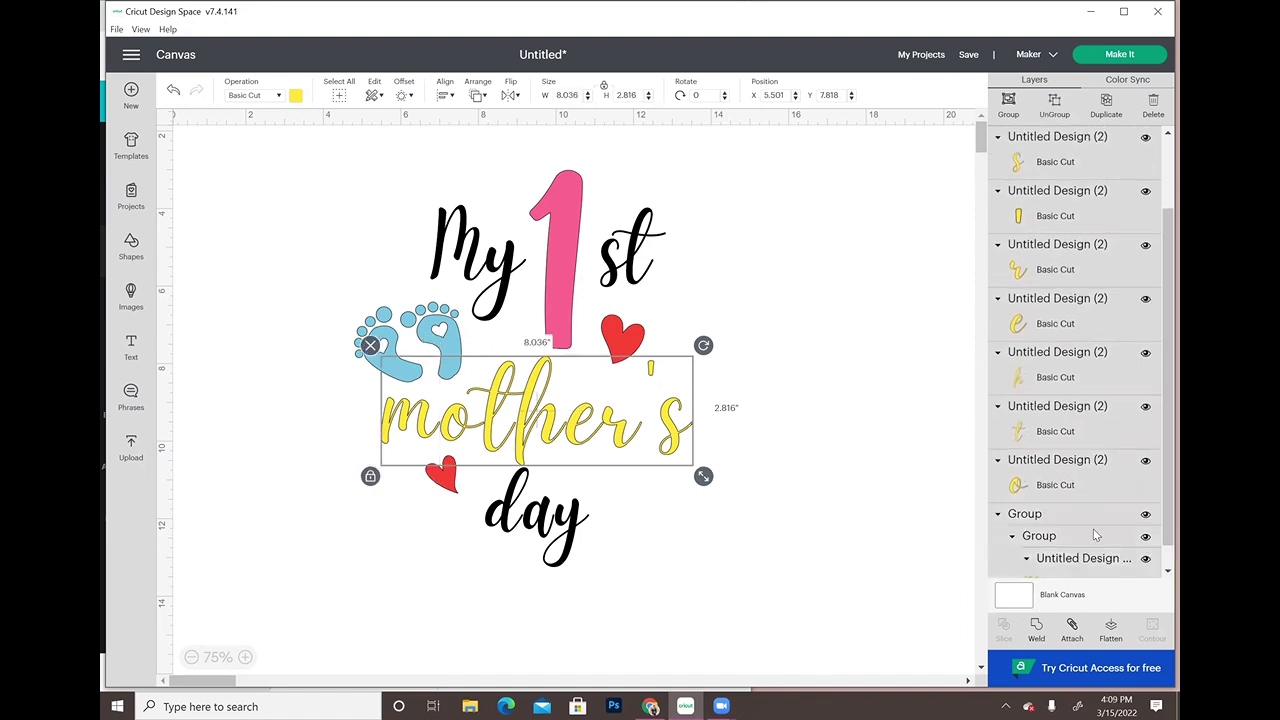
{"action": "left_click", "coordinate": [1074, 634]}
{"action": "left_click_drag", "start_coordinate": [1165, 500], "coordinate": [1160, 340]}
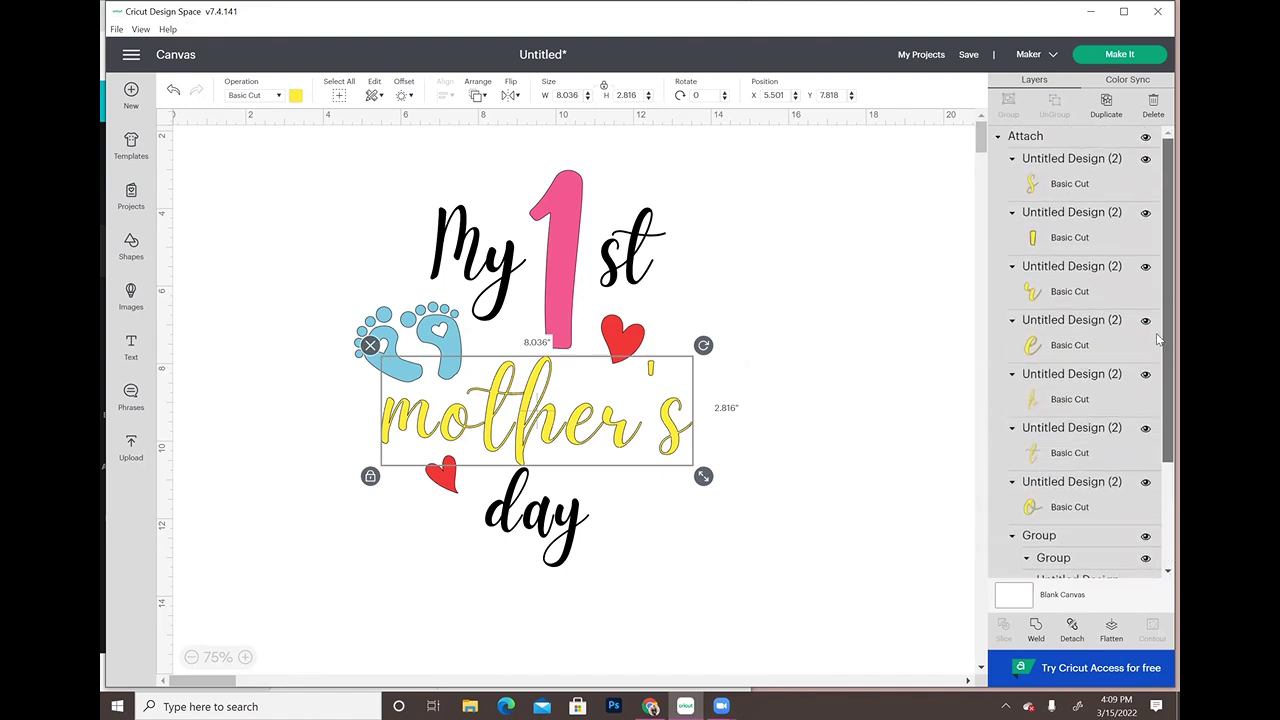
{"action": "left_click", "coordinate": [997, 136]}
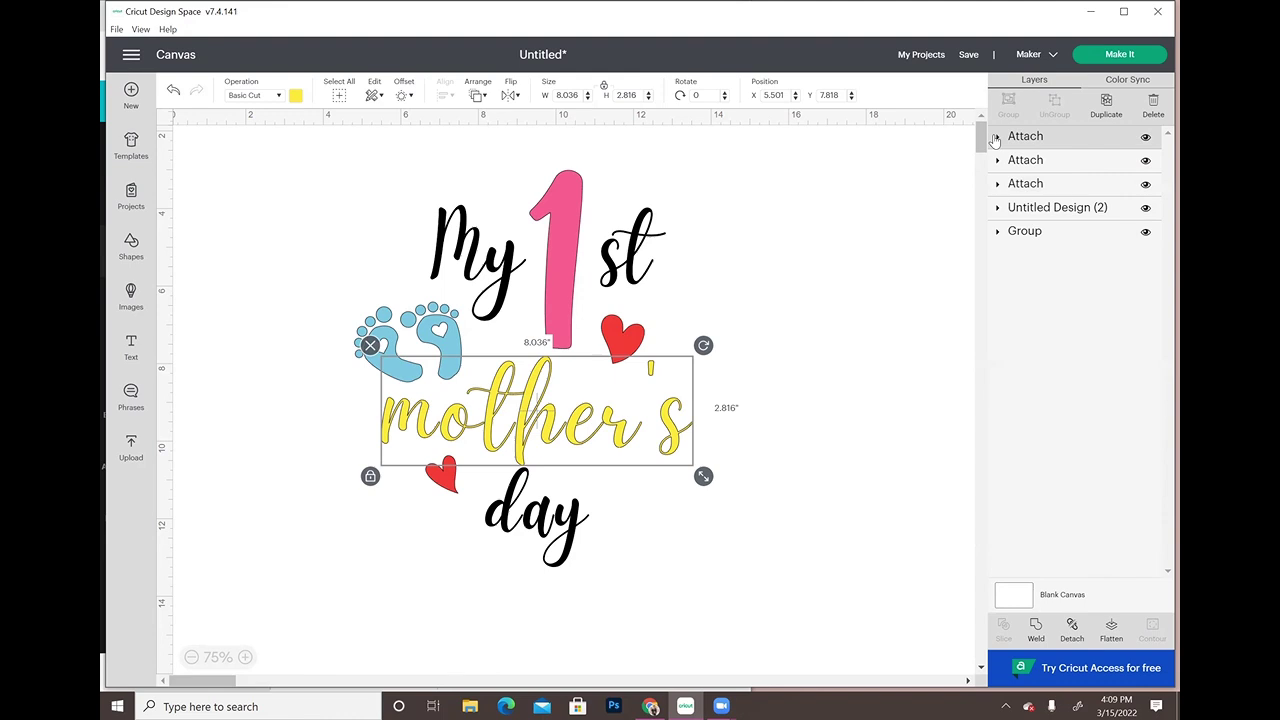
Step: Preview the design on the cutting mats, examine the black, red, yellow, blue and pink mats, and return to the canvas
{"action": "left_click", "coordinate": [1119, 56]}
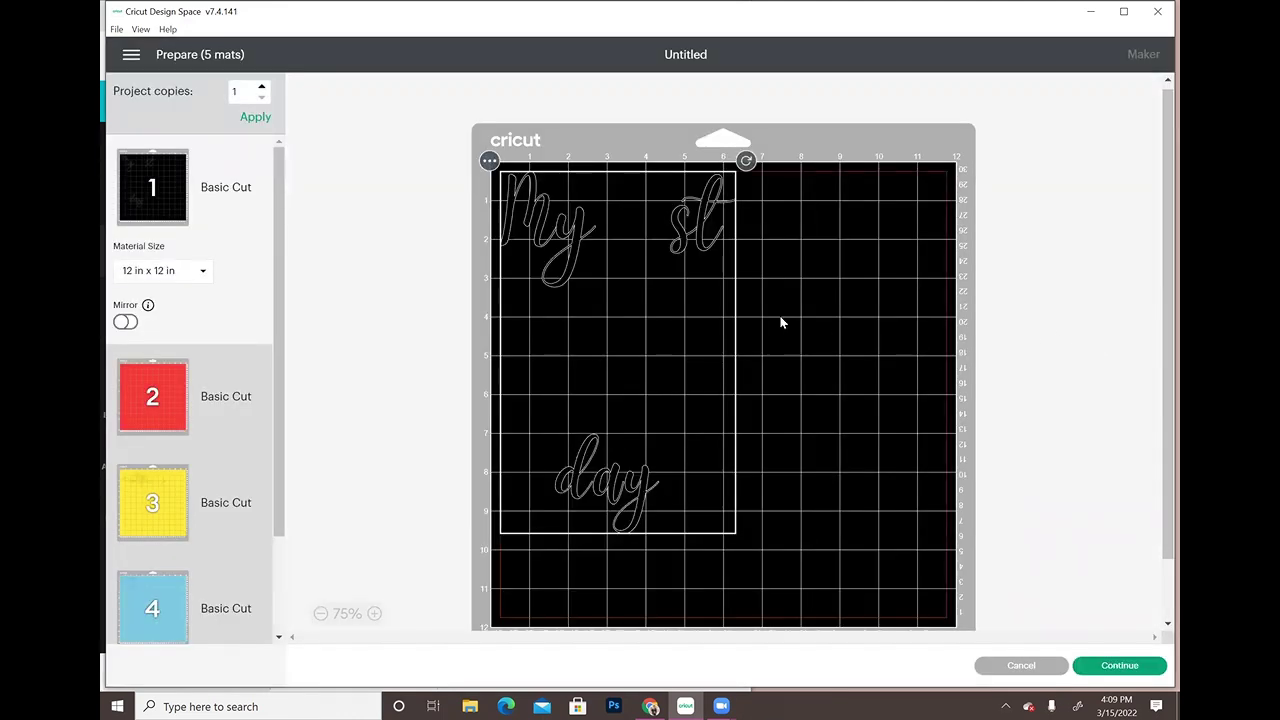
{"action": "mouse_move", "coordinate": [685, 327]}
{"action": "left_mouse_down"}
{"action": "mouse_move", "coordinate": [836, 335]}
{"action": "mouse_move", "coordinate": [703, 349]}
{"action": "mouse_move", "coordinate": [699, 324]}
{"action": "left_mouse_up"}
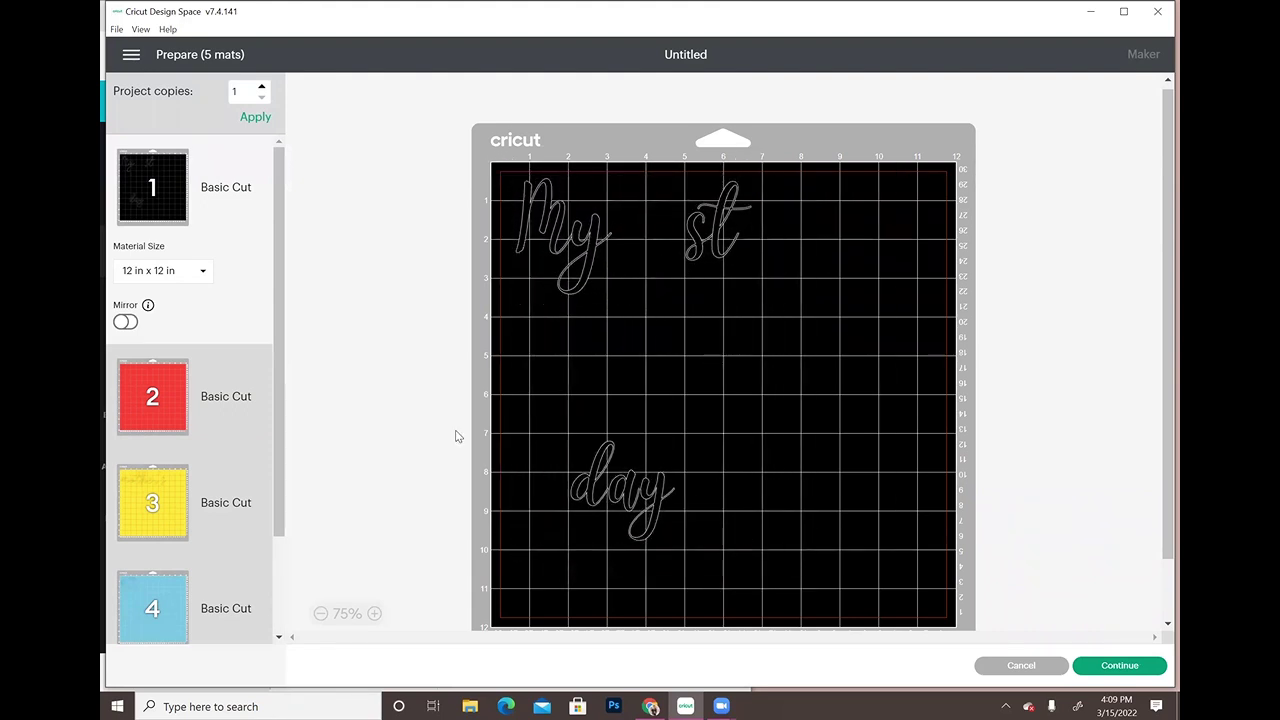
{"action": "left_click", "coordinate": [160, 404]}
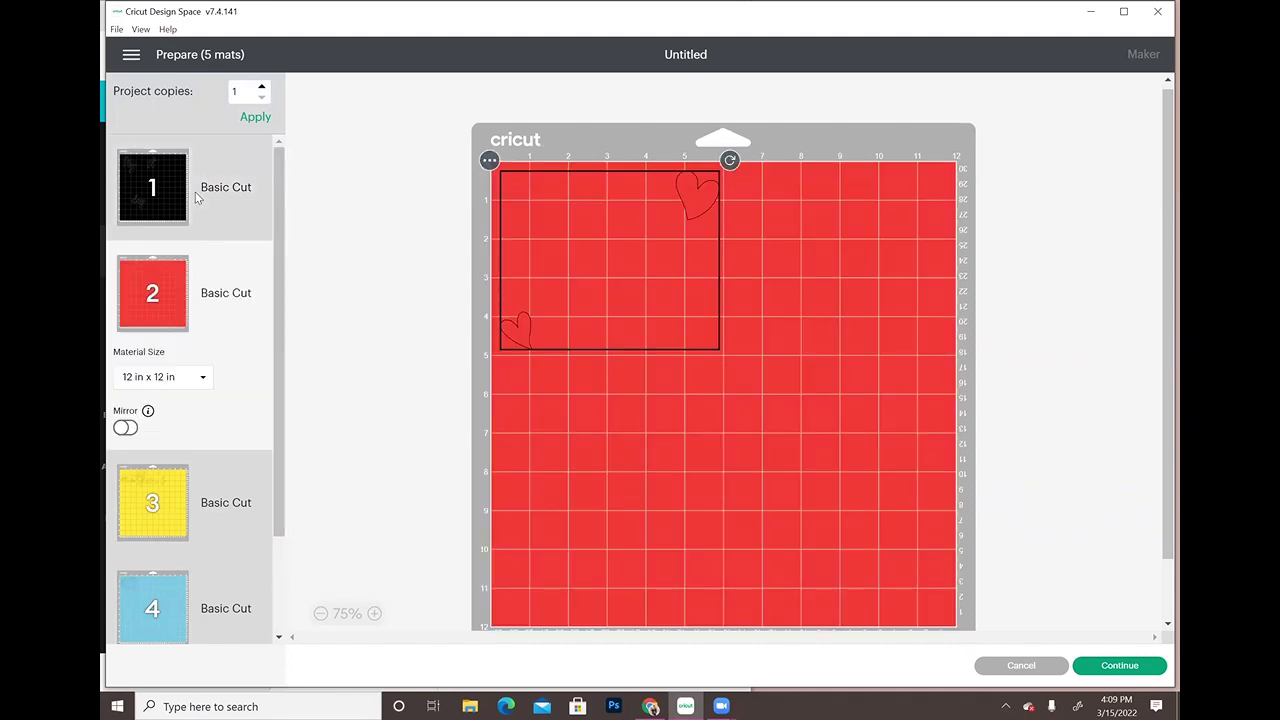
{"action": "left_click", "coordinate": [165, 189]}
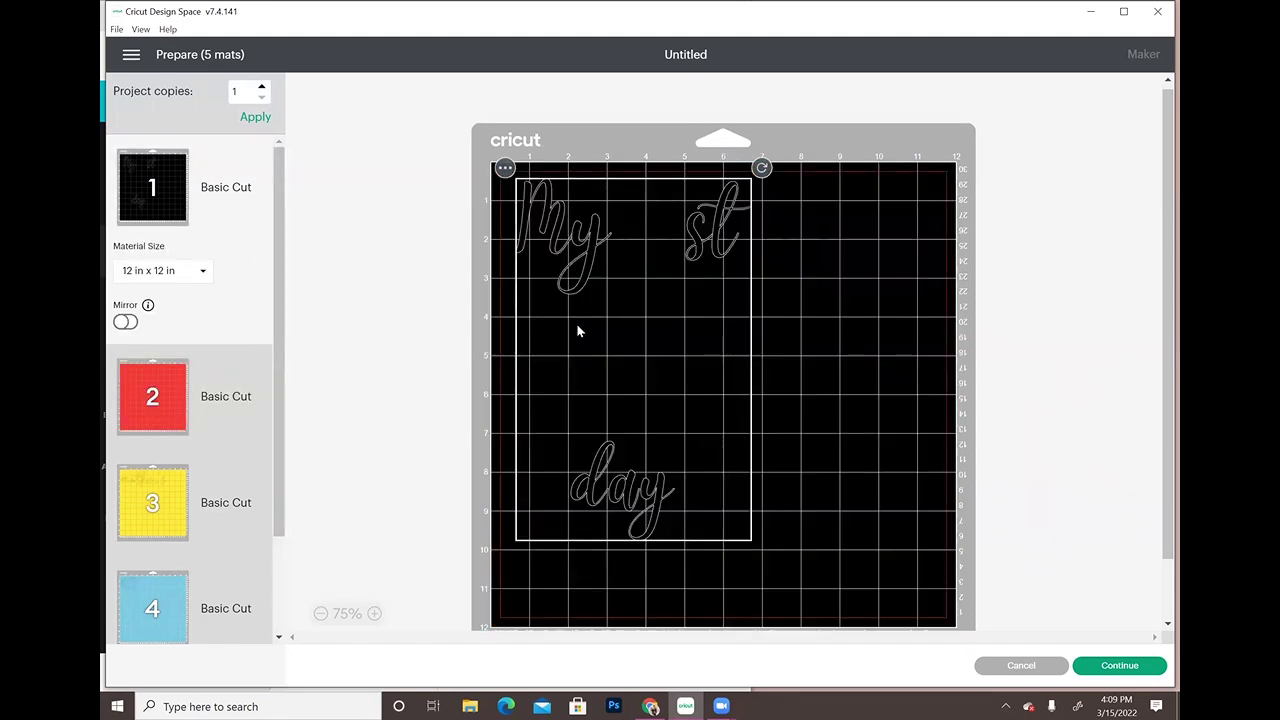
{"action": "left_click", "coordinate": [157, 414]}
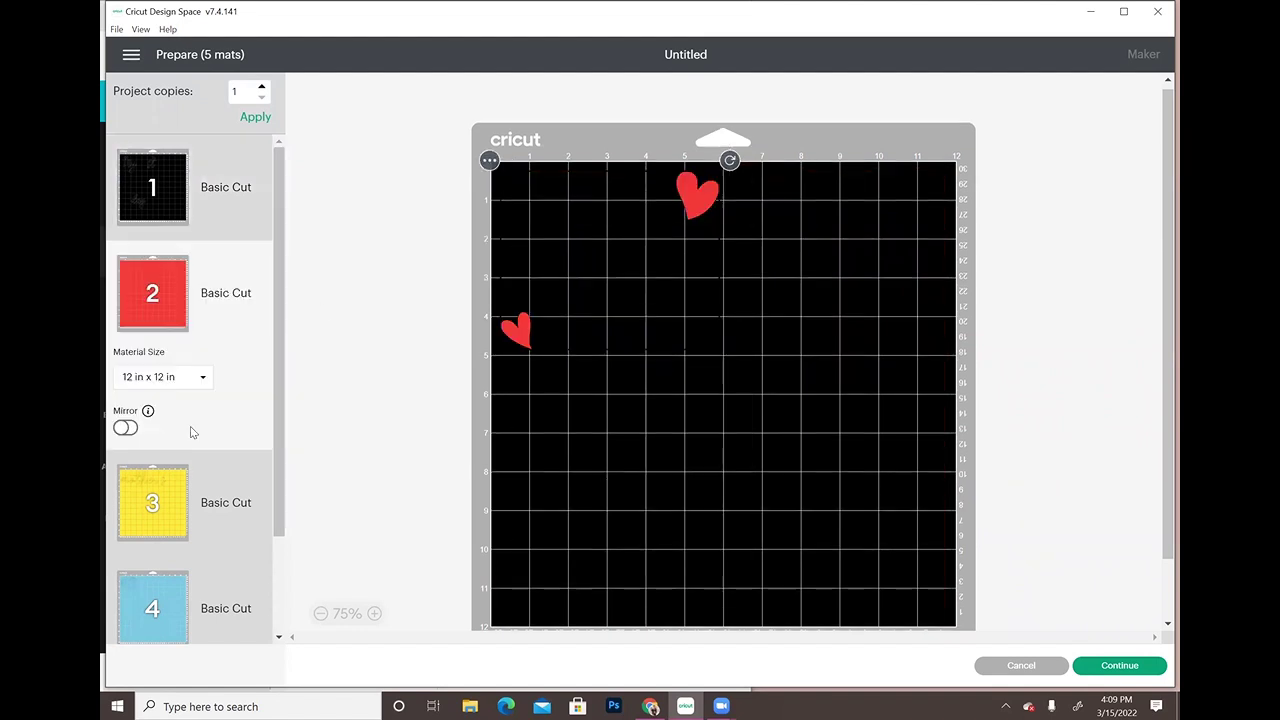
{"action": "left_click", "coordinate": [157, 405]}
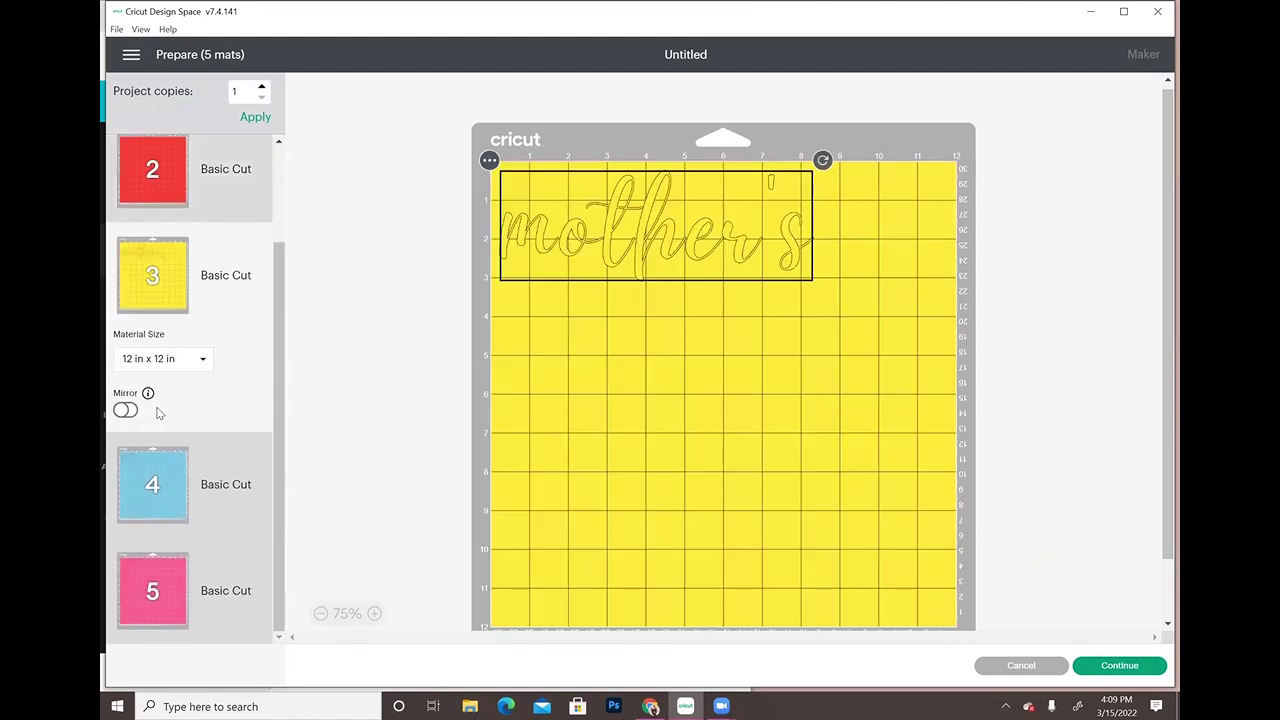
{"action": "left_click", "coordinate": [148, 500]}
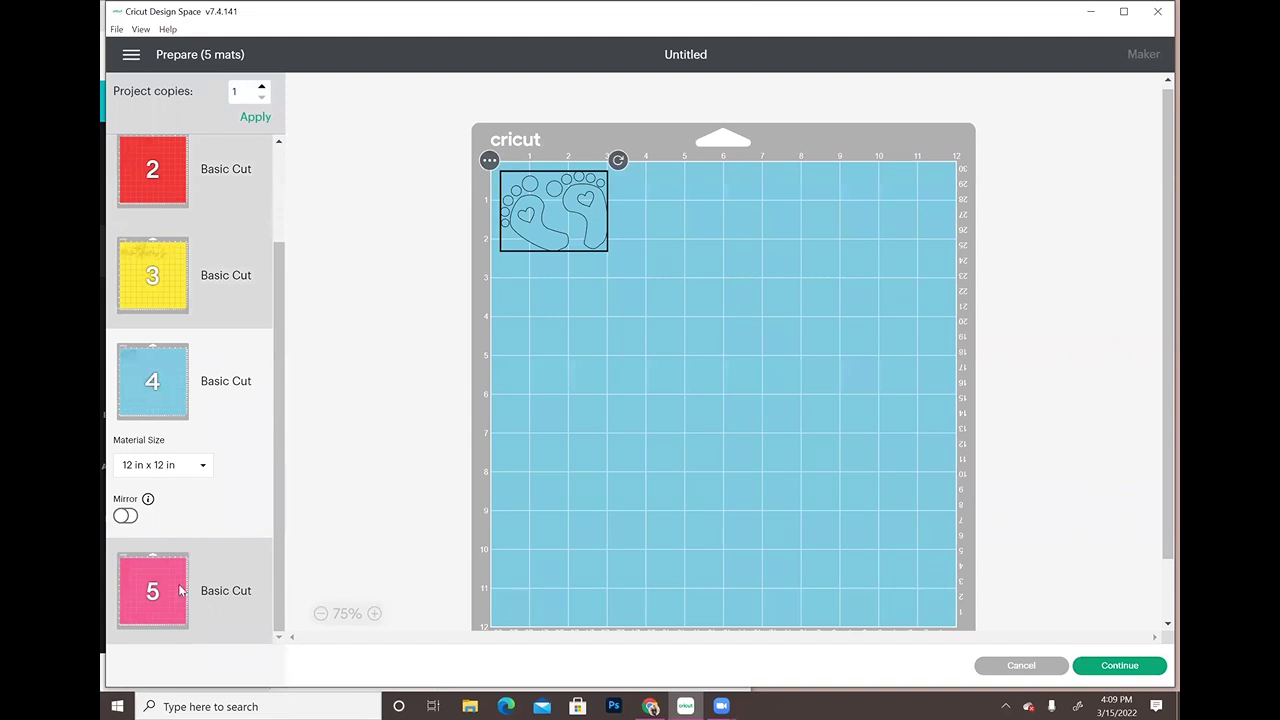
{"action": "left_click", "coordinate": [180, 580]}
{"action": "scroll", "coordinate": [180, 230], "scroll_direction": "up", "scroll_amount": 3}
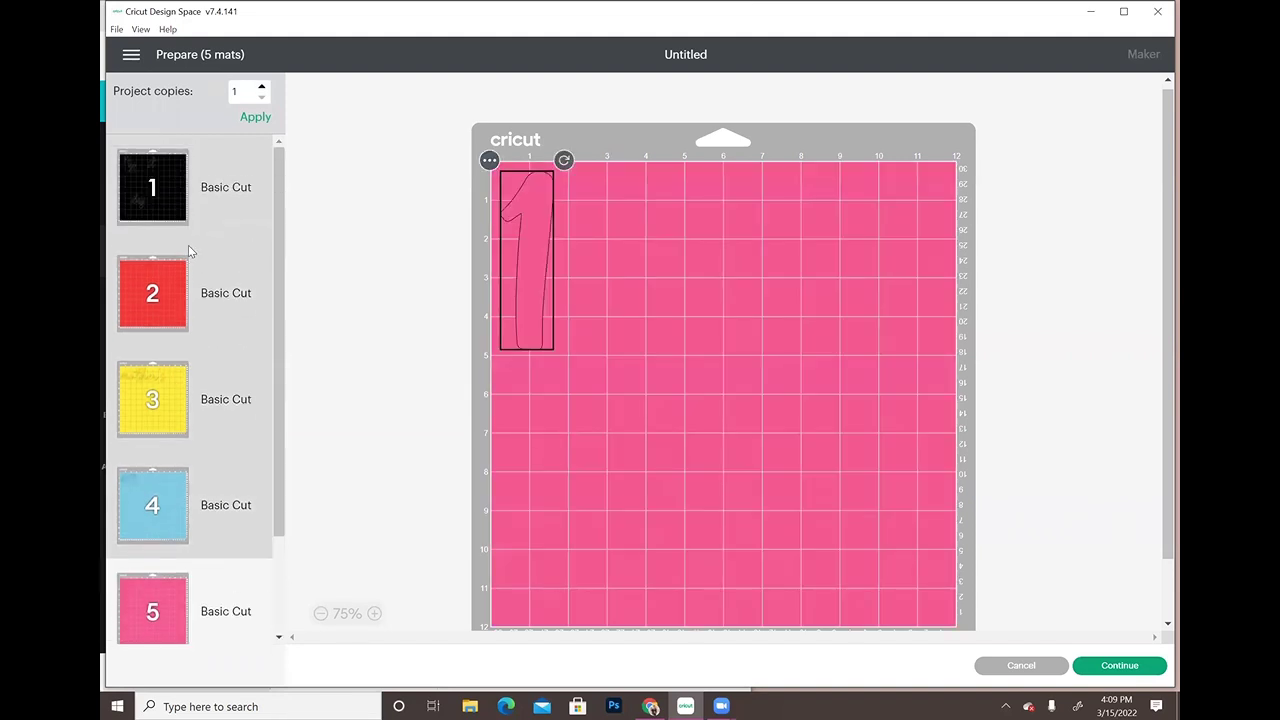
{"action": "left_click", "coordinate": [1040, 666]}
Step: Hide every layer of the Mother's Day design, including the attached sets, the footprints and the number 1
{"action": "left_click_drag", "start_coordinate": [396, 183], "coordinate": [677, 581]}
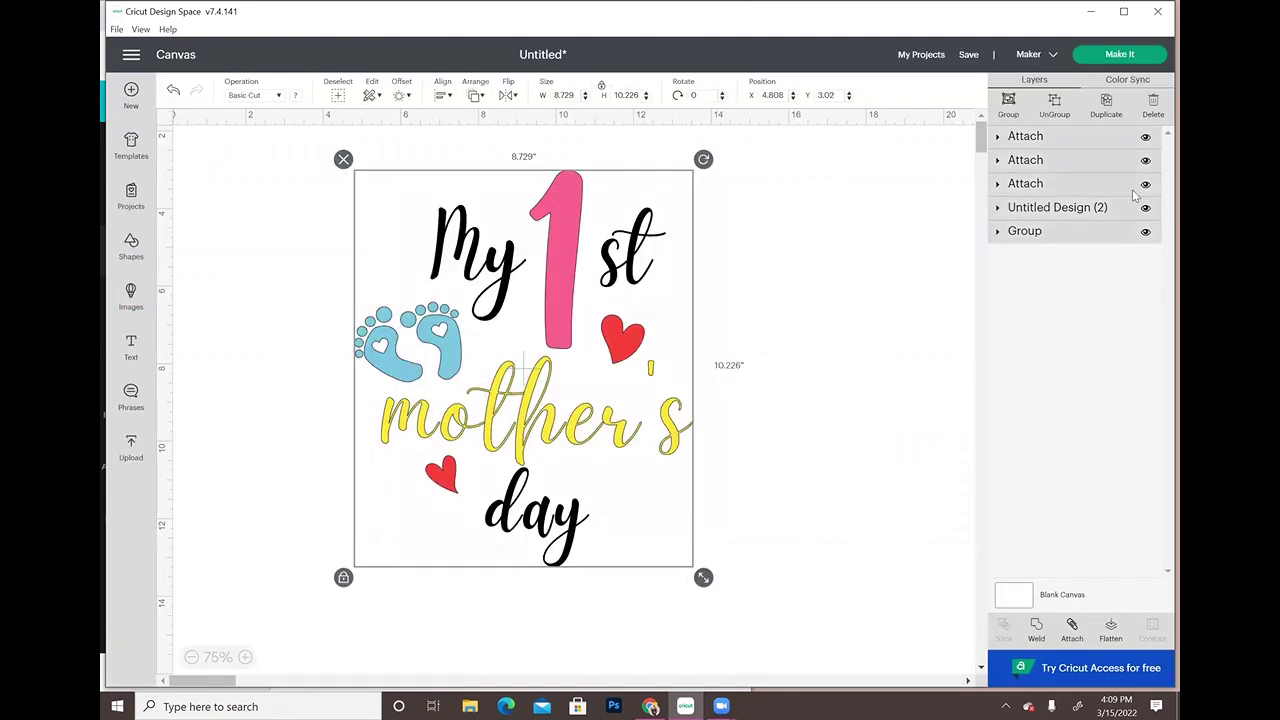
{"action": "left_click", "coordinate": [1146, 137]}
{"action": "left_click", "coordinate": [1146, 164]}
{"action": "left_click", "coordinate": [1146, 160]}
{"action": "left_click", "coordinate": [1146, 184]}
{"action": "left_click", "coordinate": [1146, 208]}
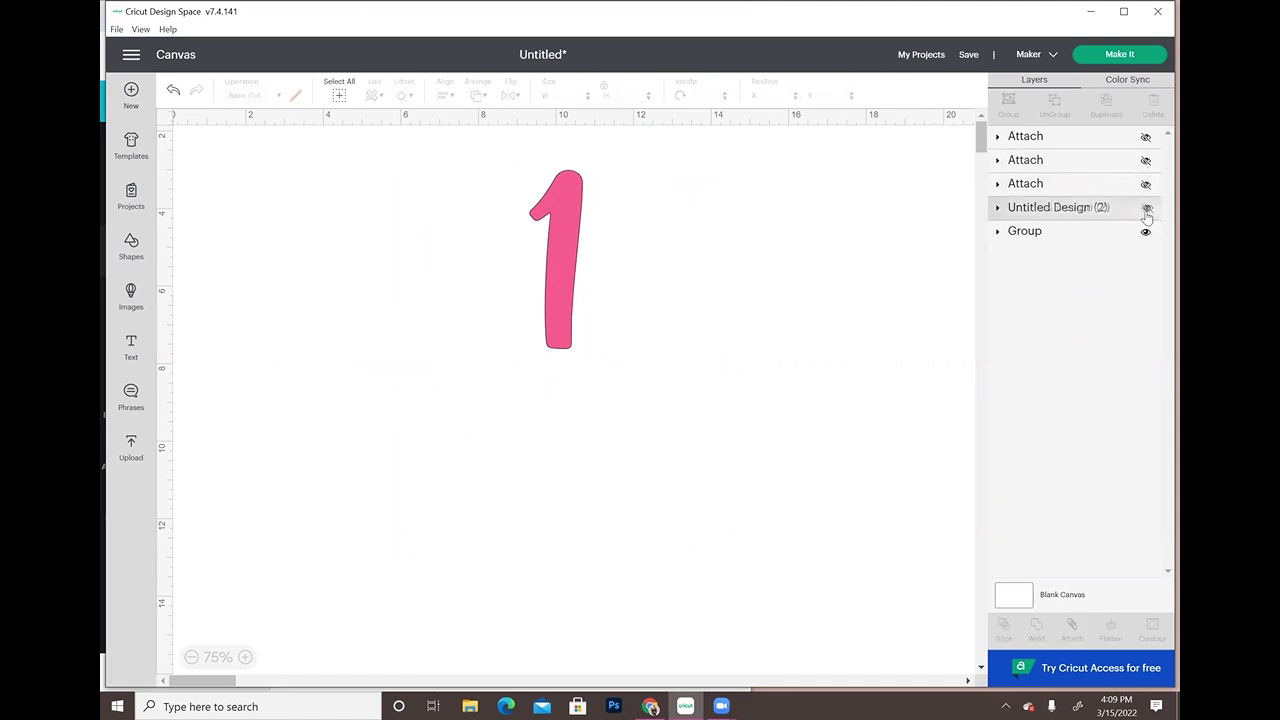
{"action": "left_click", "coordinate": [1146, 231]}
Step: Switch to Canva in a maximized browser window, close the finished design, and create a new blank T-Shirt design
{"action": "left_click", "coordinate": [1093, 12]}
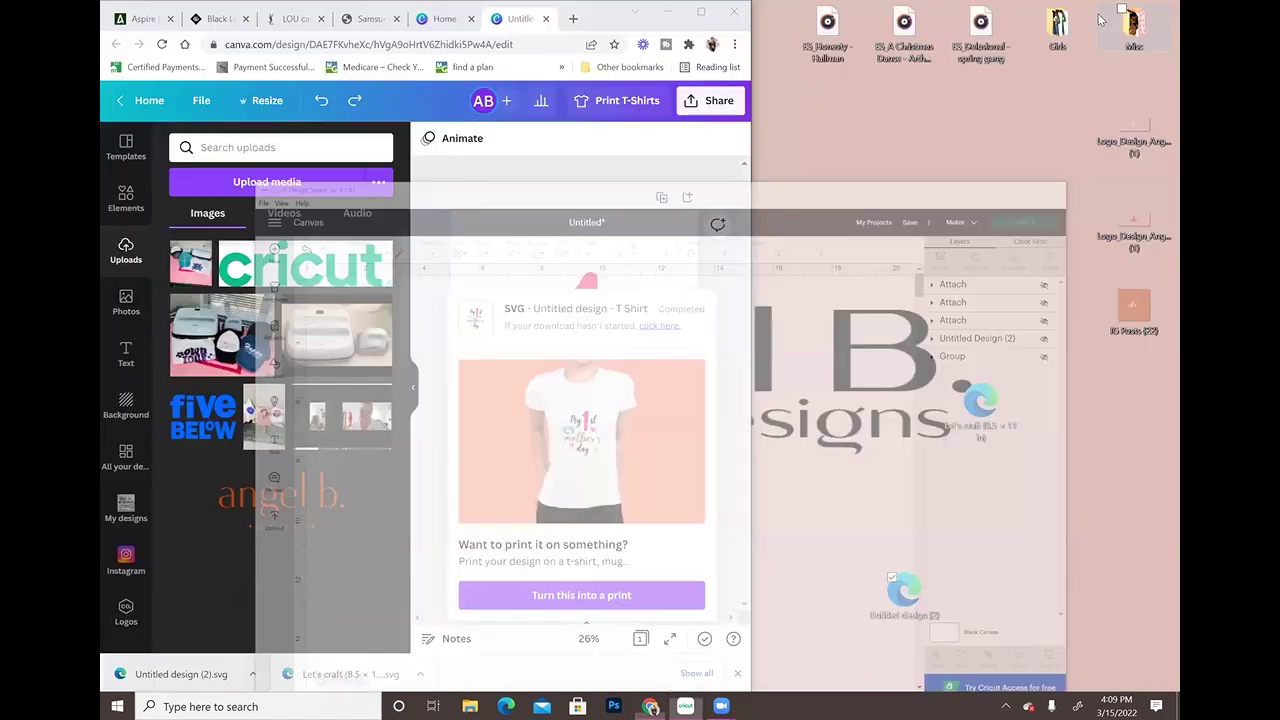
{"action": "left_click", "coordinate": [705, 13]}
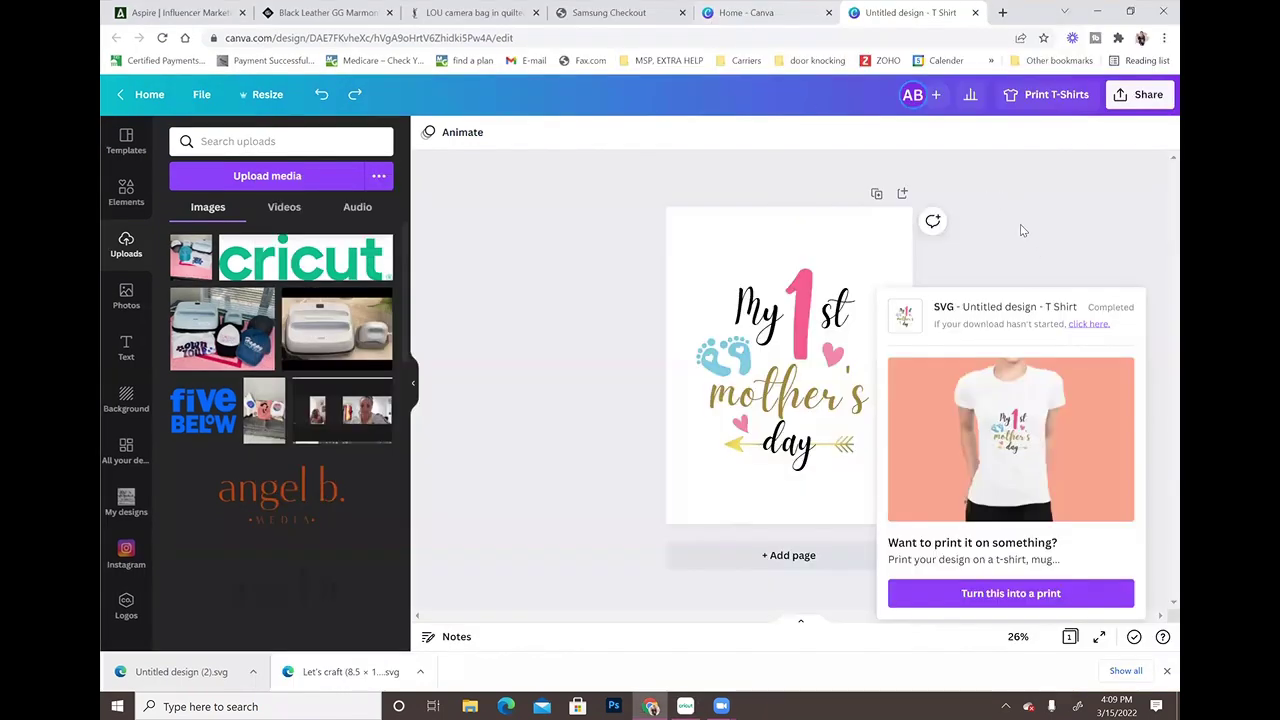
{"action": "left_click", "coordinate": [1016, 213]}
{"action": "left_click", "coordinate": [975, 12]}
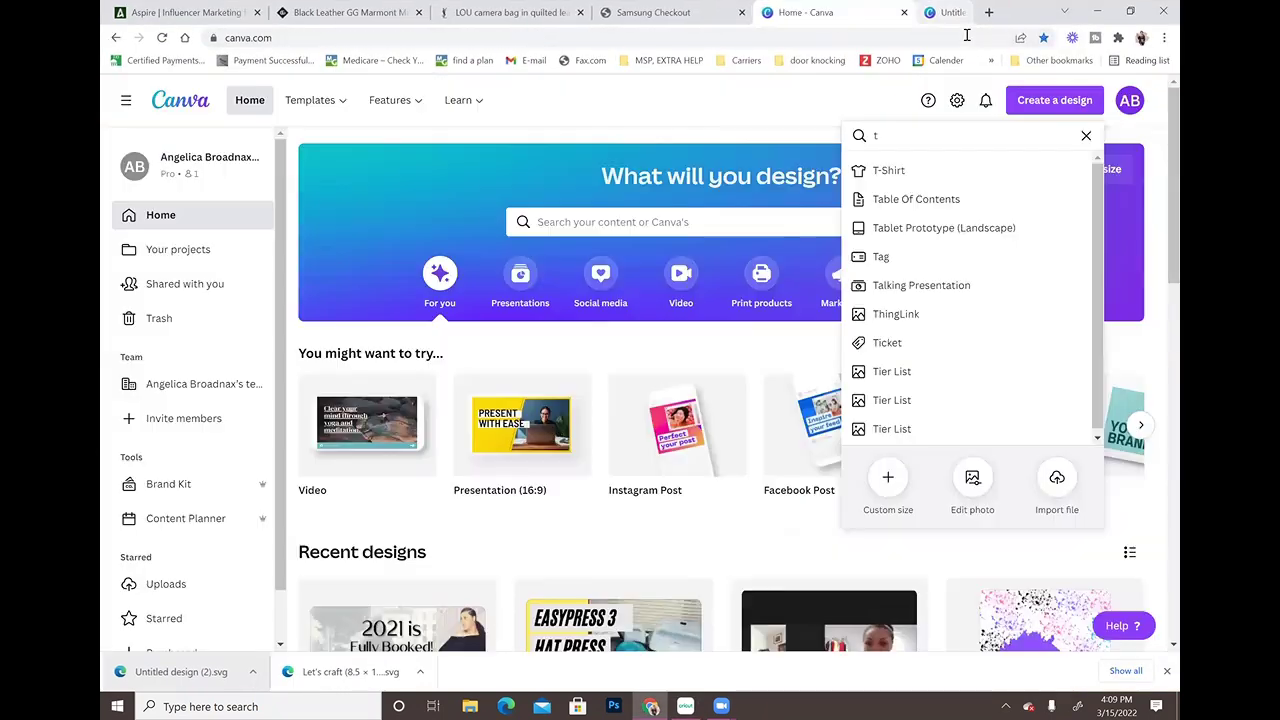
{"action": "left_click", "coordinate": [920, 177]}
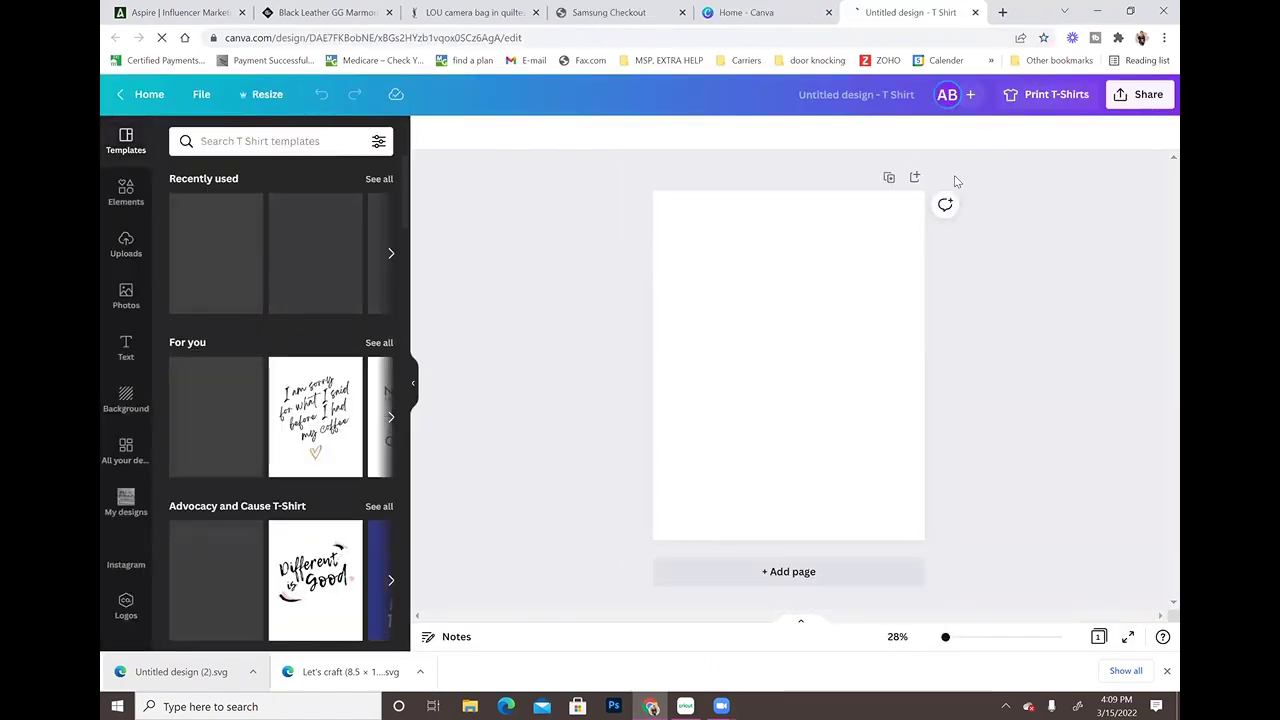
Step: Add a heading to the blank T-shirt page in the Above the Beyond Script font and enlarge it to about size 151
{"action": "left_click", "coordinate": [127, 347]}
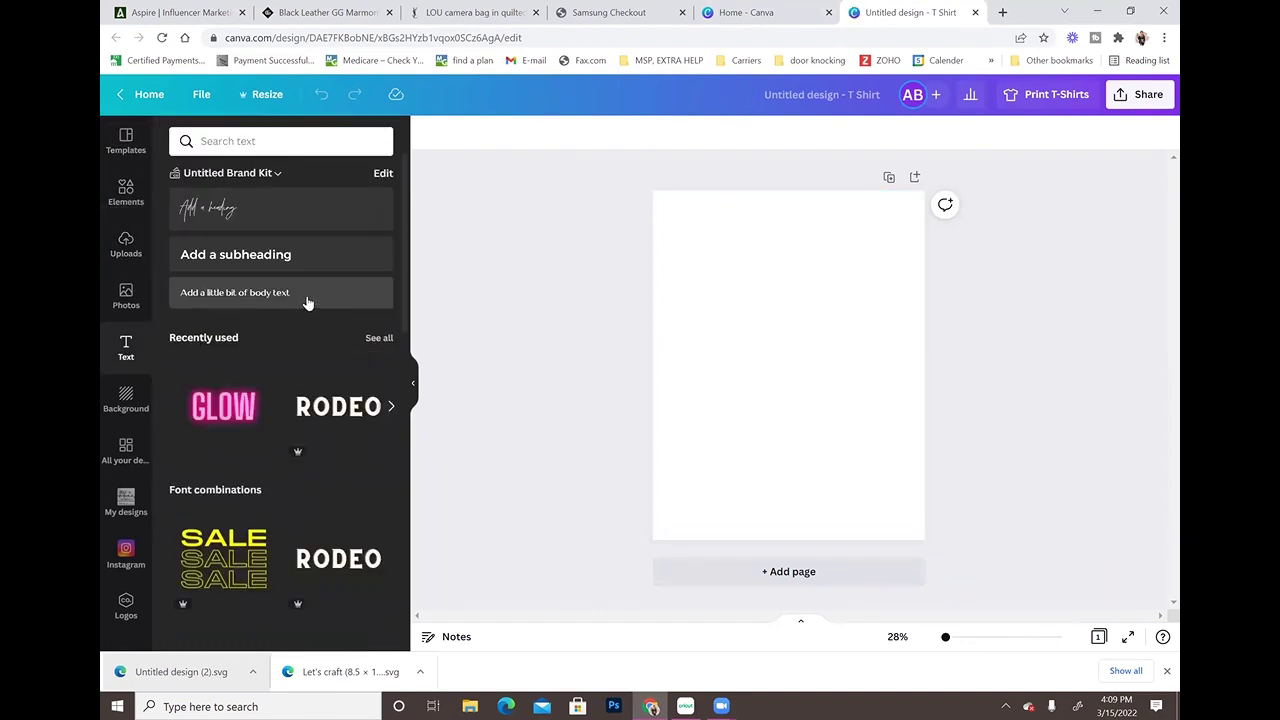
{"action": "left_click", "coordinate": [297, 218]}
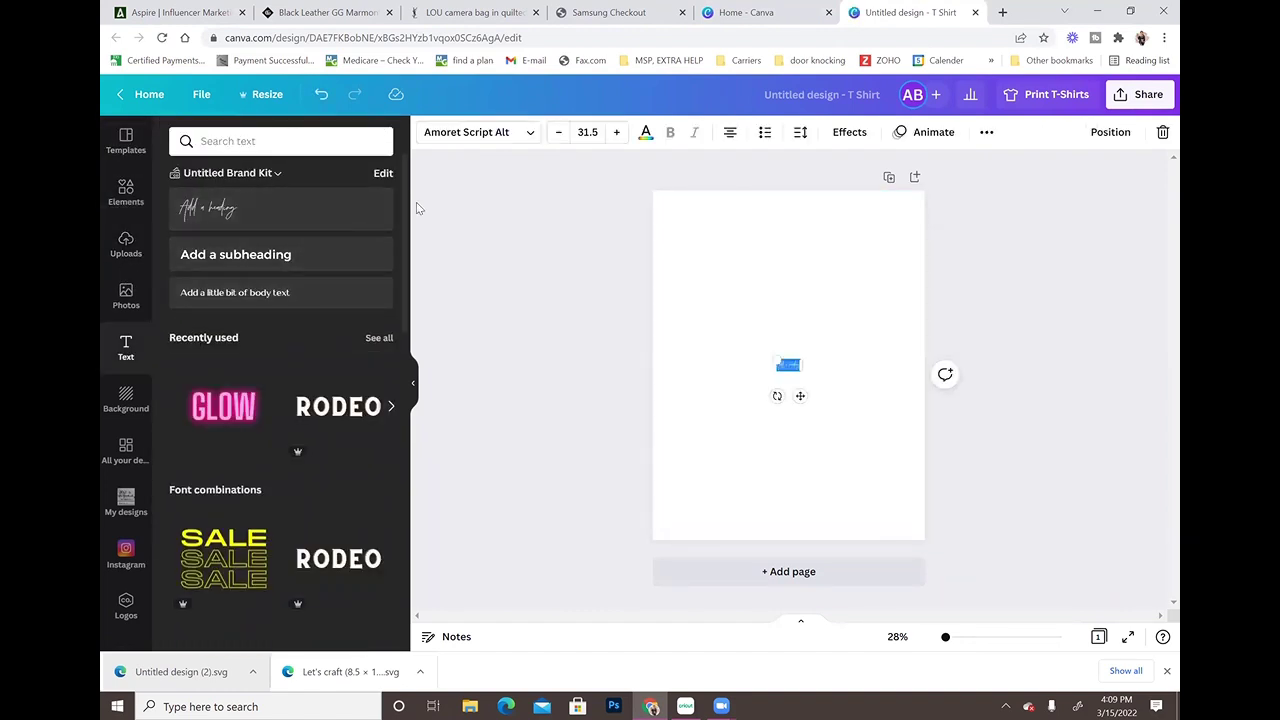
{"action": "left_click", "coordinate": [520, 140]}
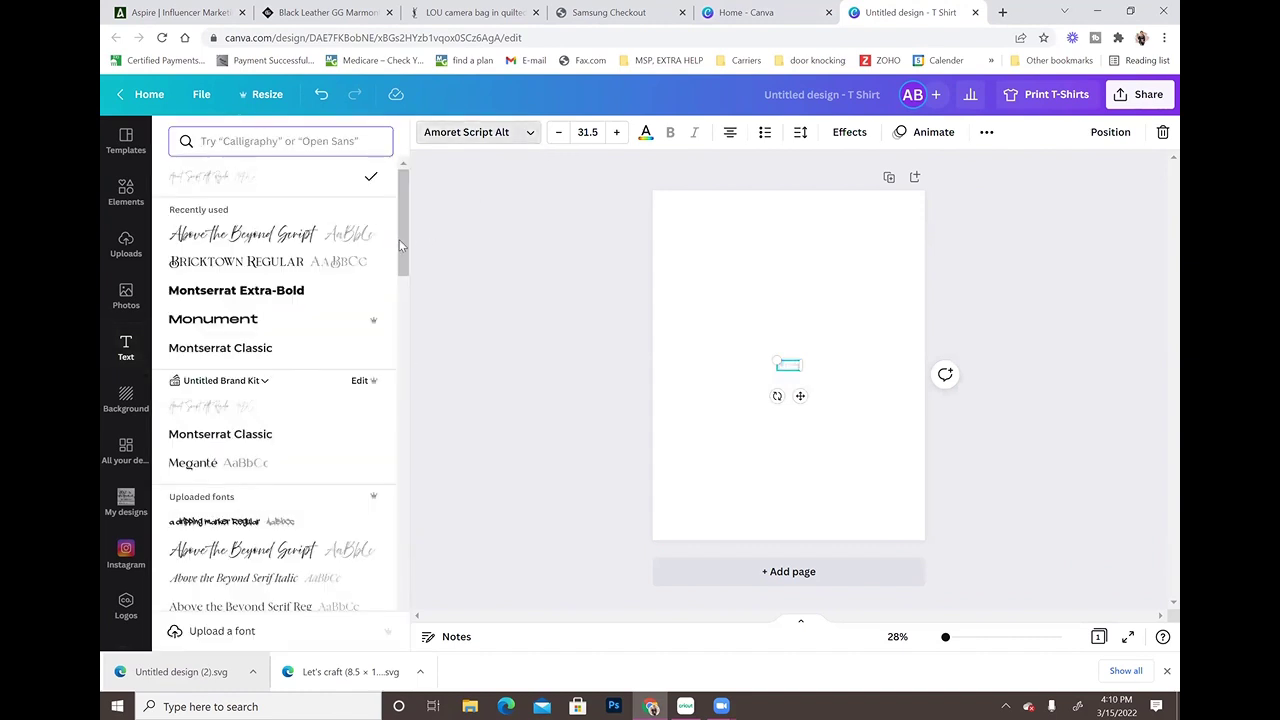
{"action": "left_click", "coordinate": [340, 240]}
{"action": "left_click_drag", "start_coordinate": [830, 376], "coordinate": [1067, 407]}
{"action": "left_click", "coordinate": [972, 452]}
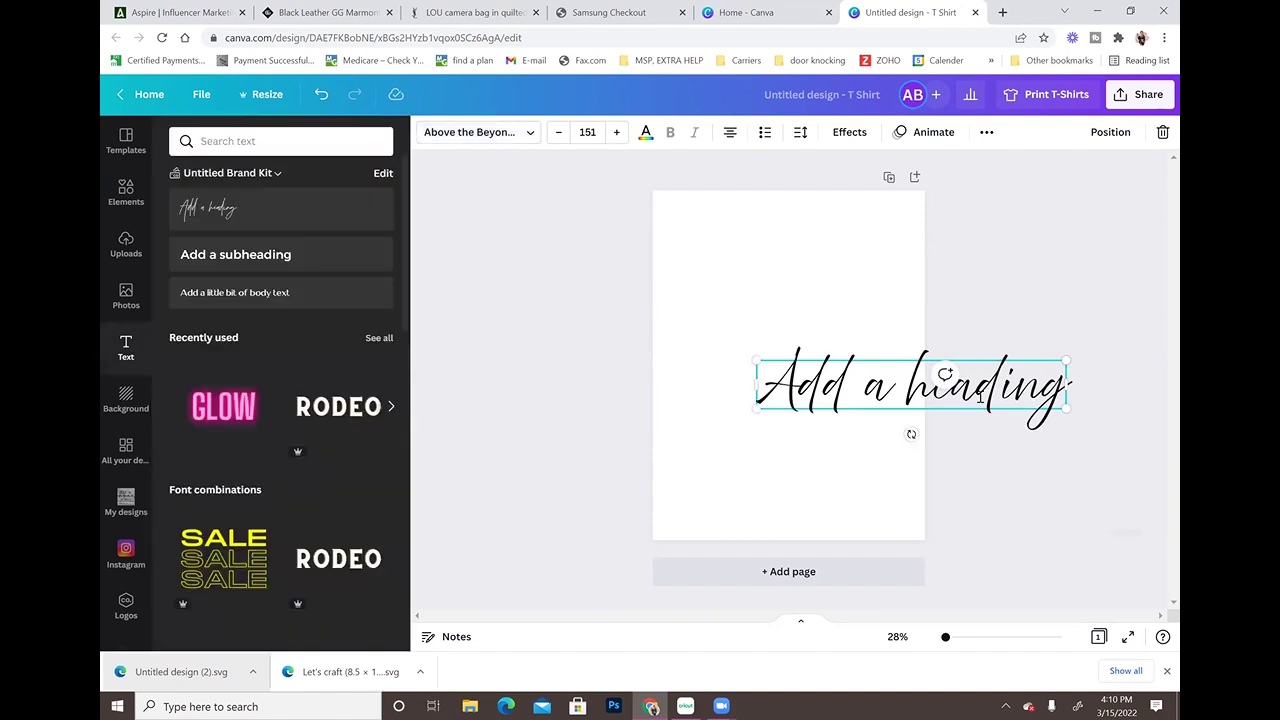
Step: Move the heading higher on the page and replace its text with "BeYourself"
{"action": "left_click", "coordinate": [1000, 391]}
{"action": "left_click_drag", "start_coordinate": [876, 392], "coordinate": [726, 313]}
{"action": "left_click_drag", "start_coordinate": [869, 333], "coordinate": [1000, 329]}
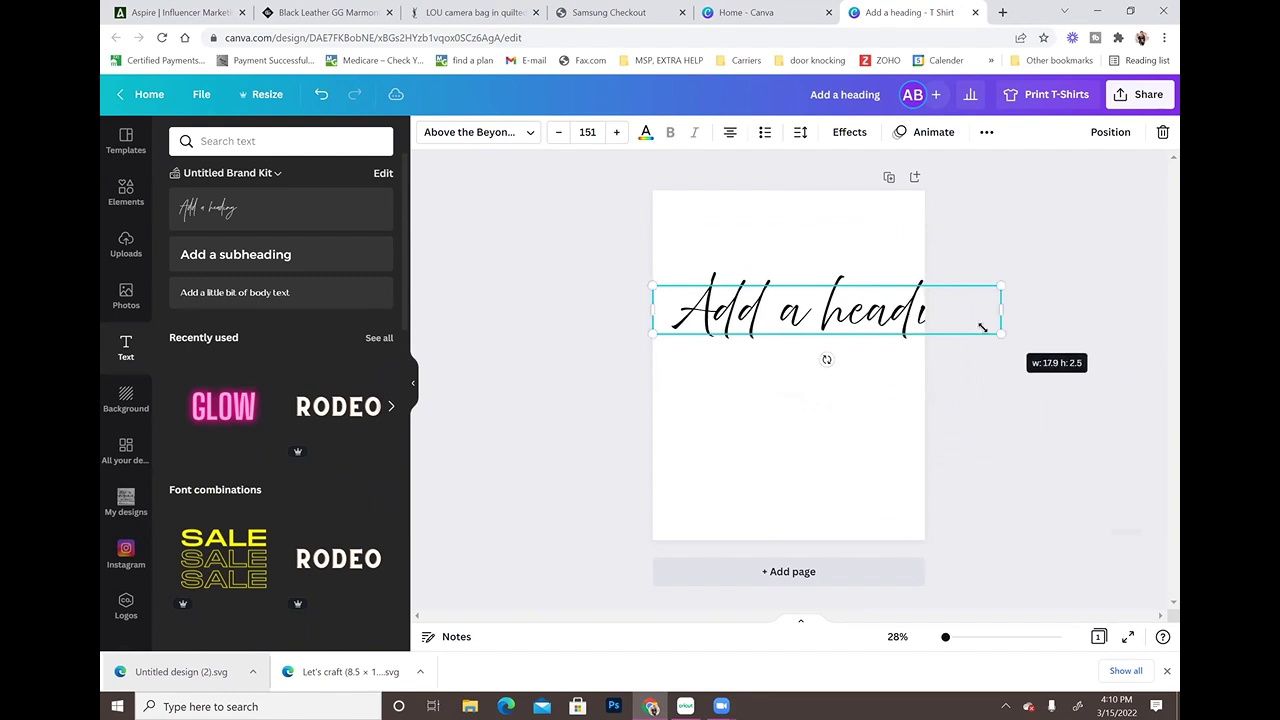
{"action": "double_click", "coordinate": [823, 313]}
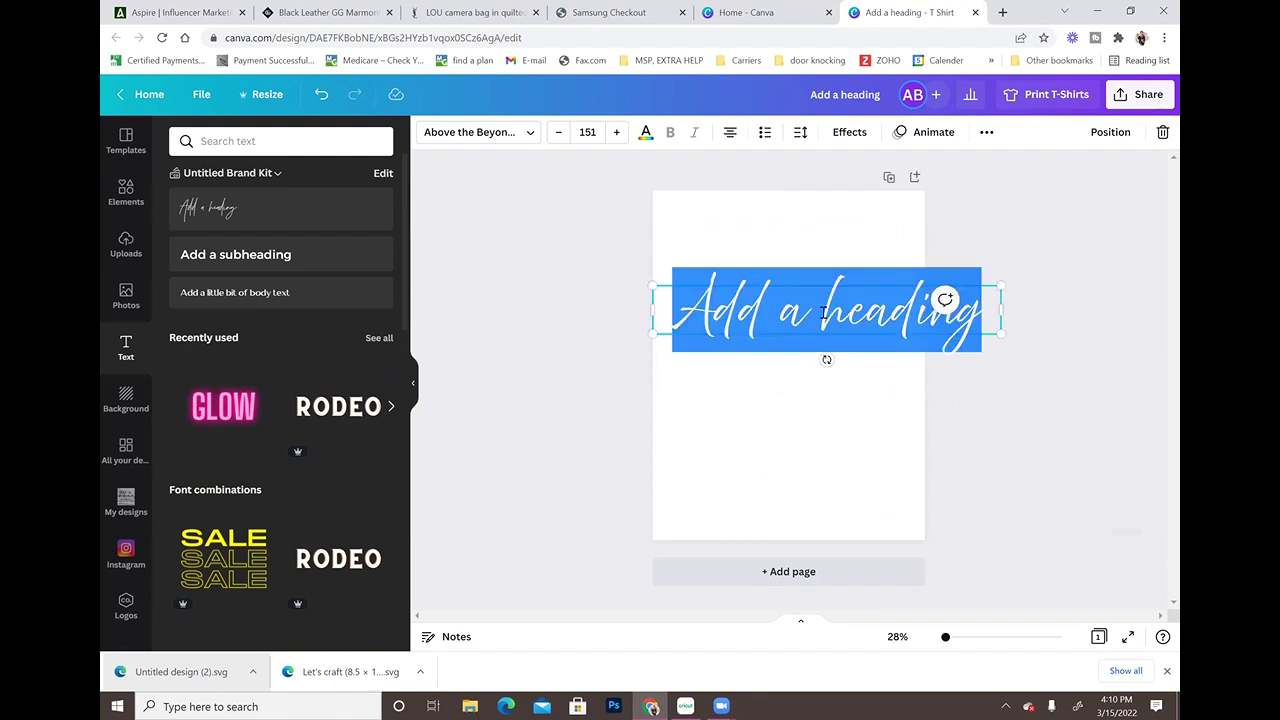
{"action": "type", "text": "BeYours"}
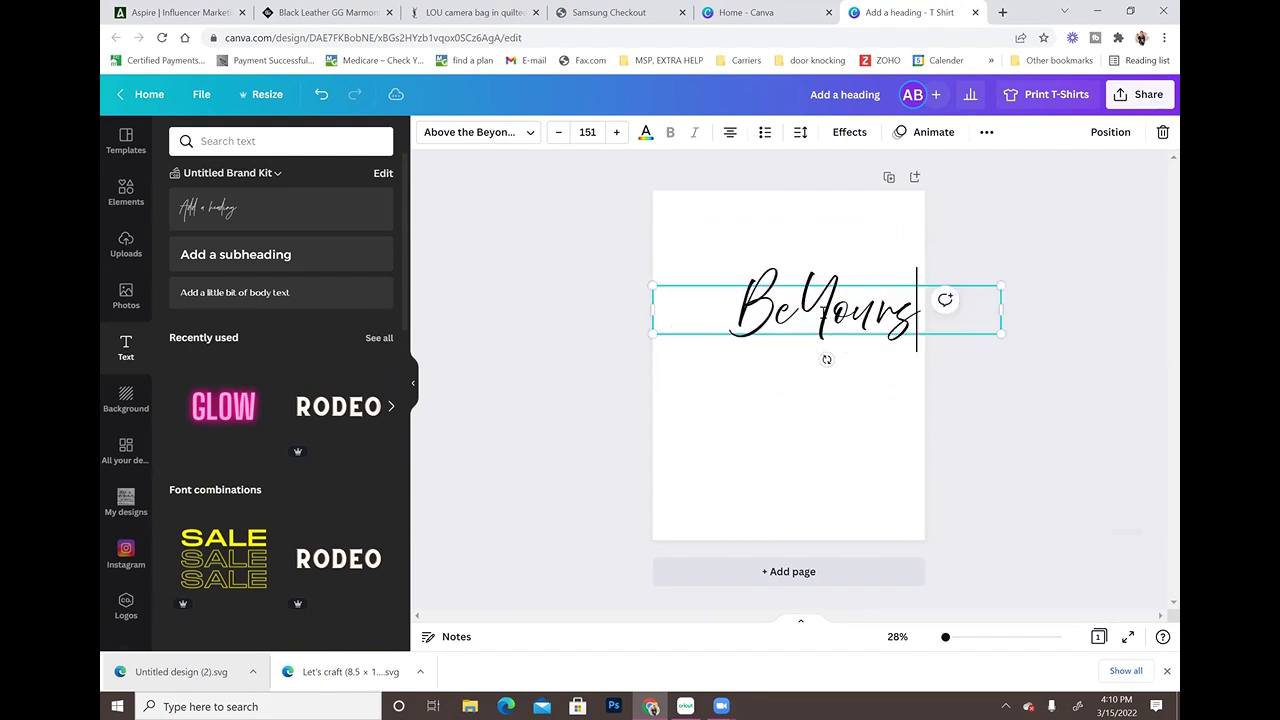
{"action": "type", "text": "el"}
{"action": "key", "text": "BackSpace"}
{"action": "key", "text": "BackSpace"}
{"action": "type", "text": "elf"}
{"action": "left_click", "coordinate": [1045, 462]}
Step: Narrow the BeYourself text box to its lettering, enlarge it to about size 168, and fit it across the page width
{"action": "left_click", "coordinate": [850, 310]}
{"action": "left_click_drag", "start_coordinate": [982, 329], "coordinate": [941, 354]}
{"action": "left_click_drag", "start_coordinate": [826, 357], "coordinate": [790, 358]}
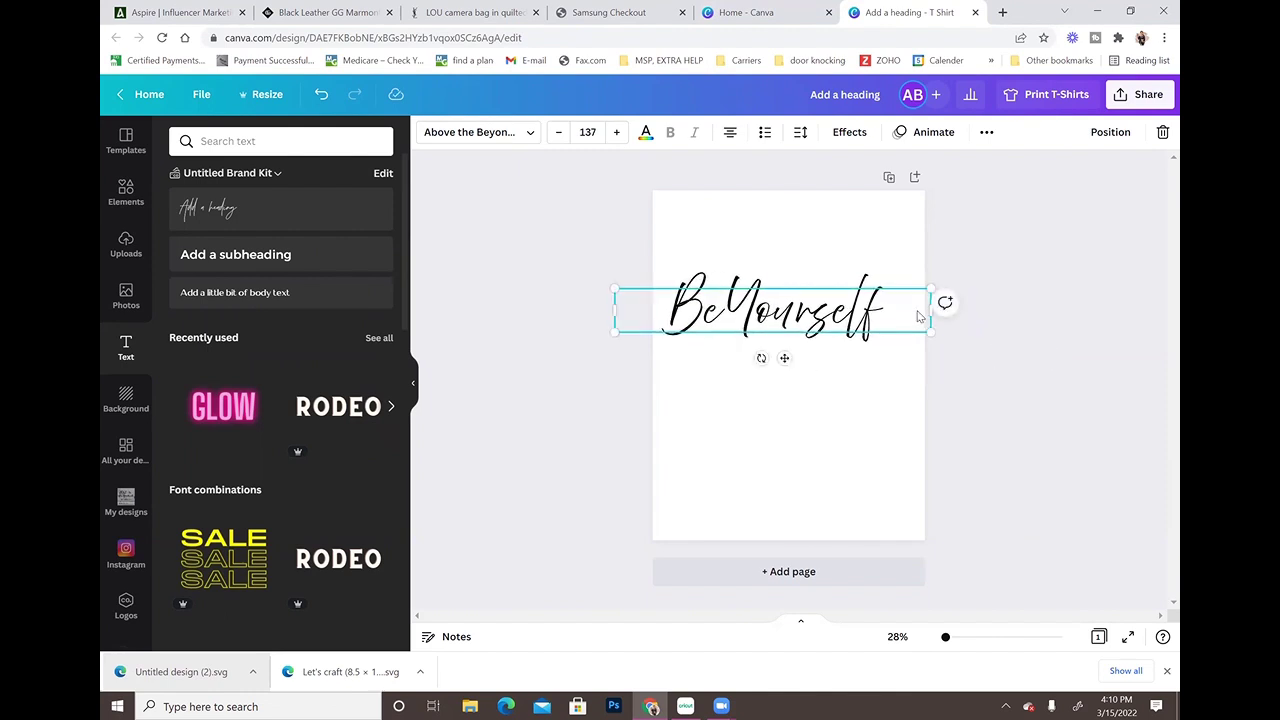
{"action": "left_click_drag", "start_coordinate": [933, 316], "coordinate": [846, 317]}
{"action": "left_click_drag", "start_coordinate": [742, 357], "coordinate": [789, 375]}
{"action": "left_click_drag", "start_coordinate": [879, 350], "coordinate": [929, 371]}
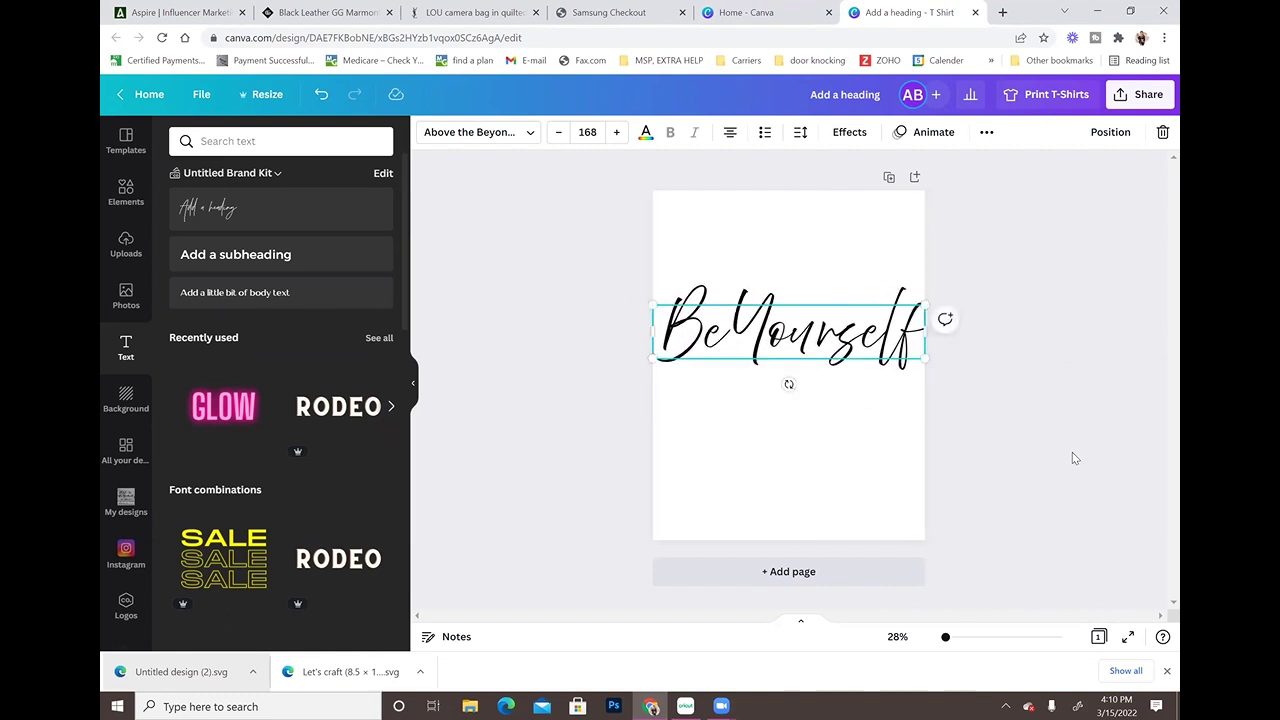
{"action": "left_click", "coordinate": [576, 307]}
Step: Add a Meganté body text line reading "And don't apologize for it" below the heading and enlarge it to the page width
{"action": "left_click", "coordinate": [349, 292]}
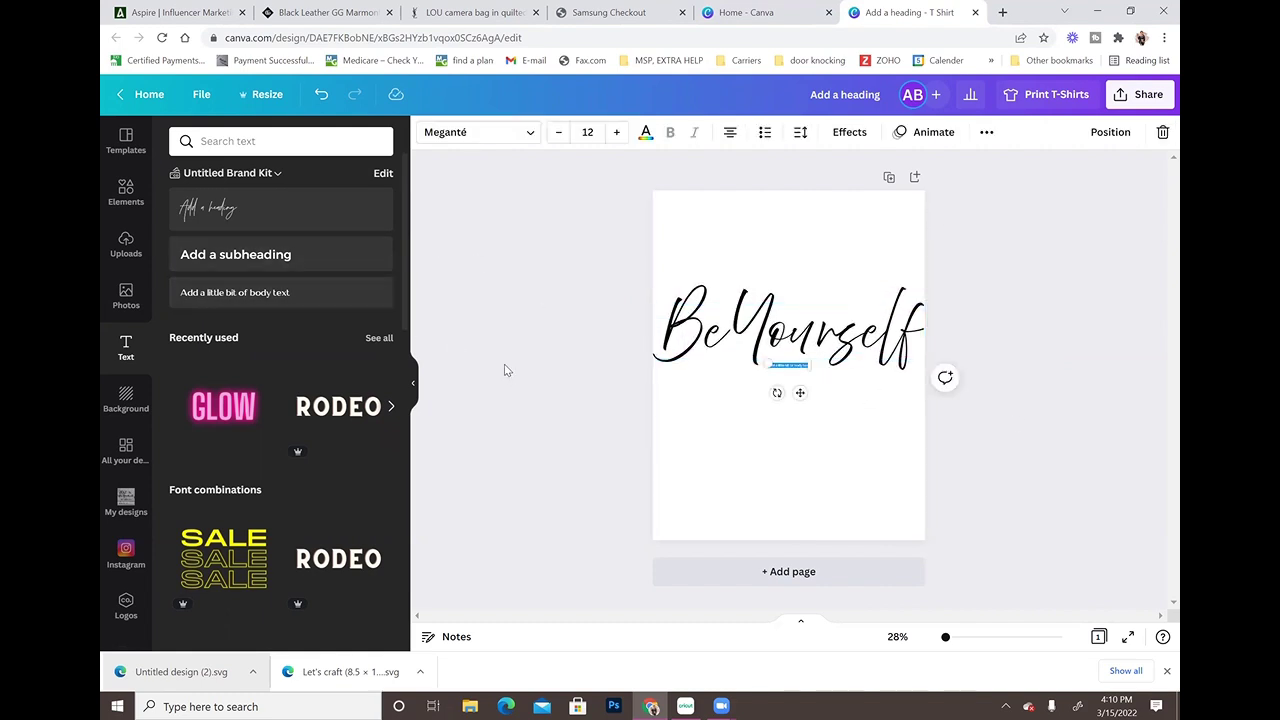
{"action": "key", "text": "BackSpace"}
{"action": "type", "text": "textings"}
{"action": "left_click_drag", "start_coordinate": [815, 372], "coordinate": [978, 438]}
{"action": "left_click_drag", "start_coordinate": [883, 408], "coordinate": [766, 413]}
{"action": "left_click_drag", "start_coordinate": [855, 384], "coordinate": [923, 407]}
{"action": "left_click", "coordinate": [997, 437]}
Step: Reduce the heading to about size 163 and the line below it to about 82.5, and centre the lower line beneath the heading
{"action": "left_click", "coordinate": [790, 345]}
{"action": "left_click_drag", "start_coordinate": [912, 353], "coordinate": [858, 333]}
{"action": "left_click", "coordinate": [992, 421]}
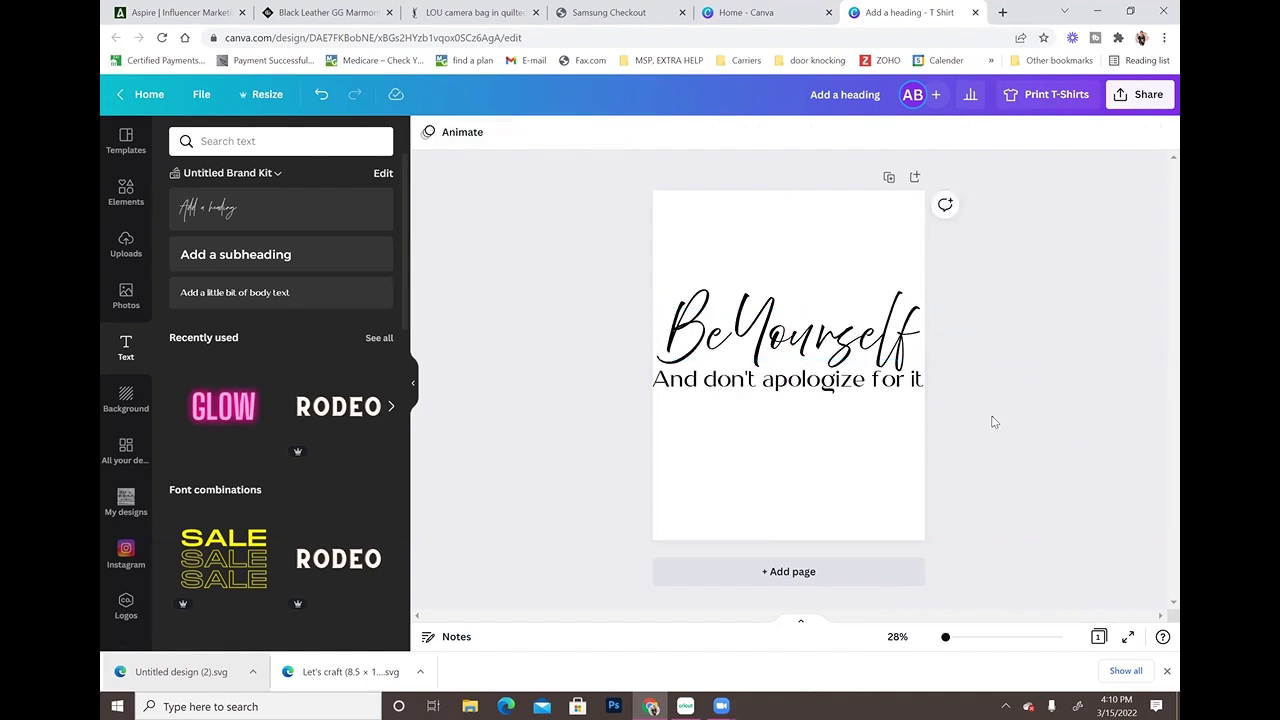
{"action": "left_click", "coordinate": [922, 385]}
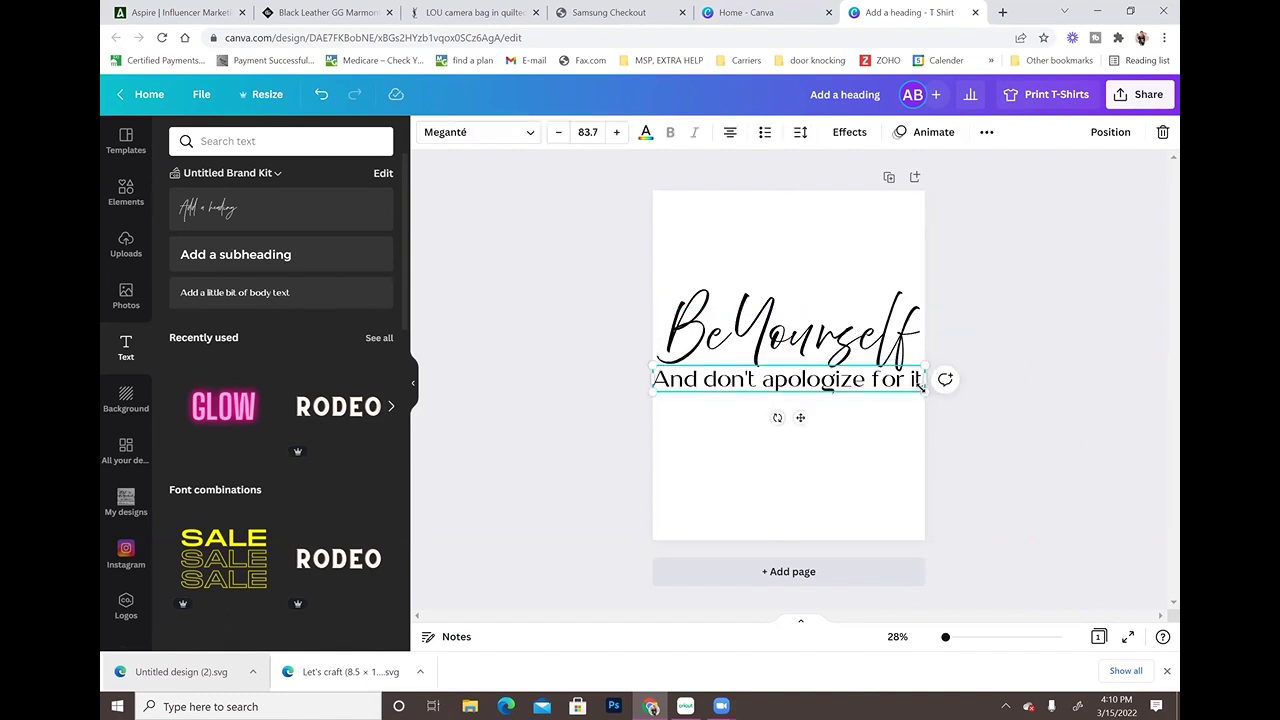
{"action": "left_click_drag", "start_coordinate": [922, 388], "coordinate": [920, 387]}
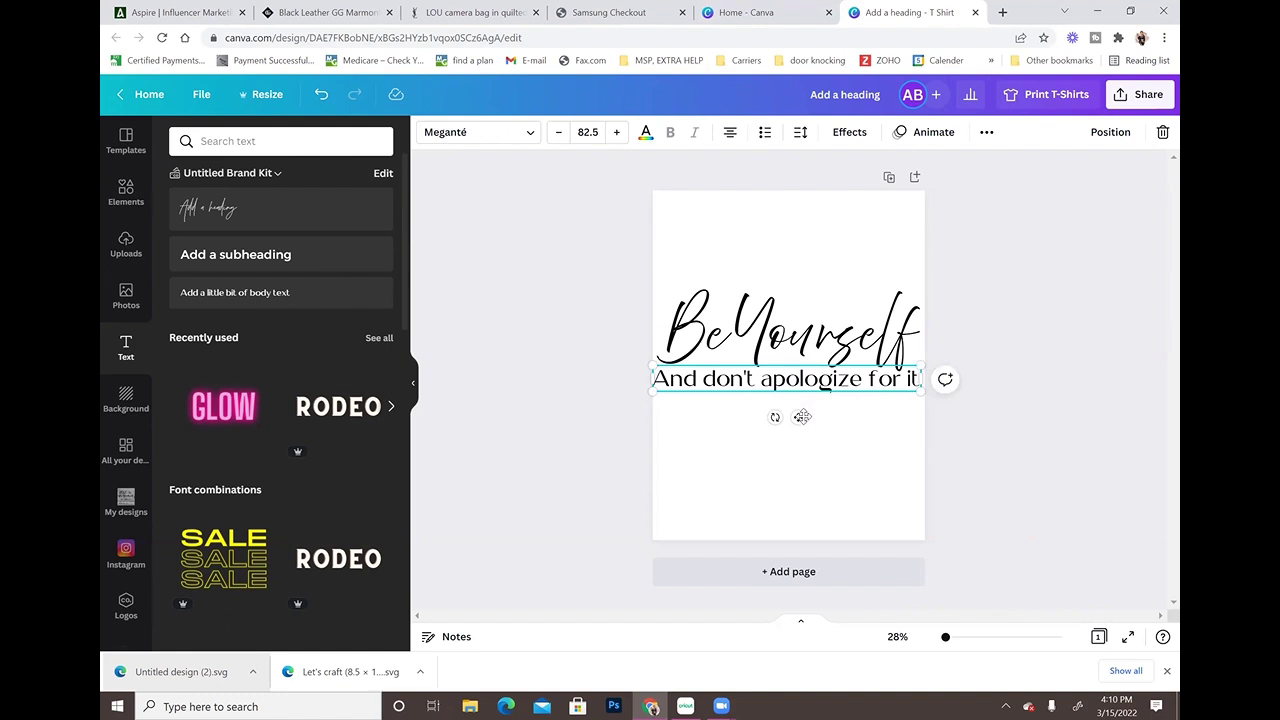
{"action": "left_click_drag", "start_coordinate": [806, 416], "coordinate": [804, 416]}
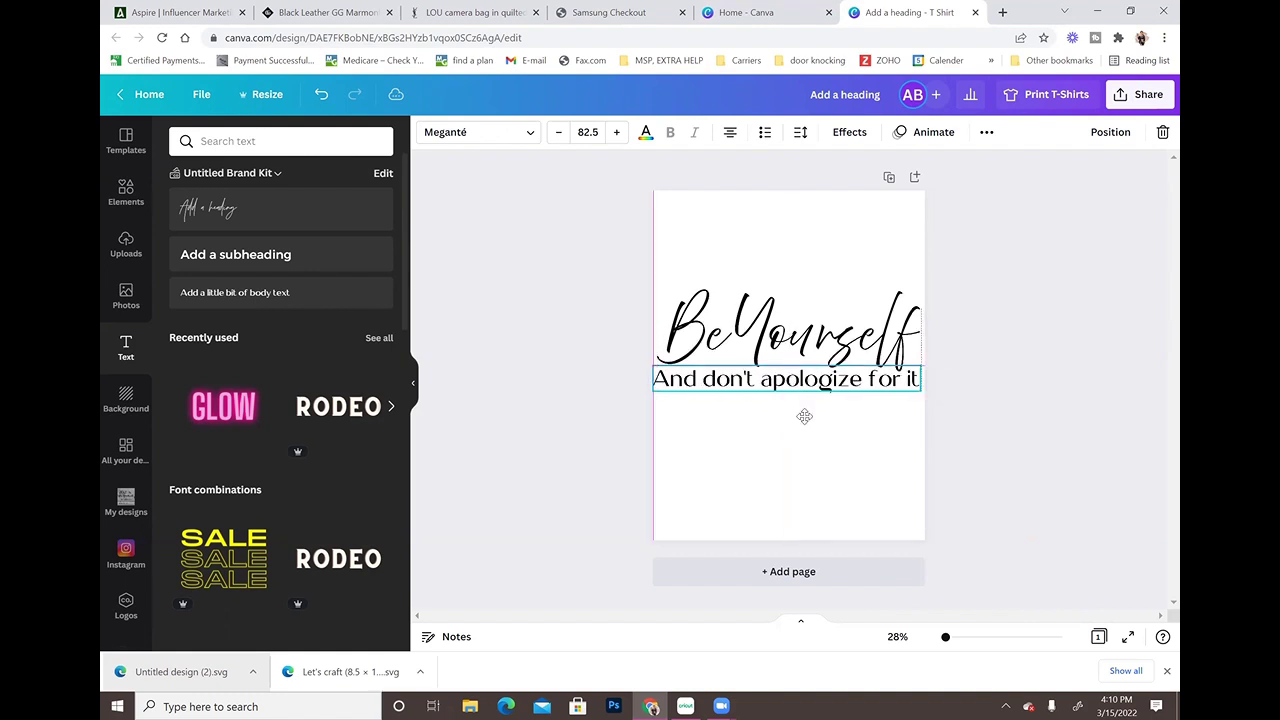
{"action": "left_click", "coordinate": [1067, 430]}
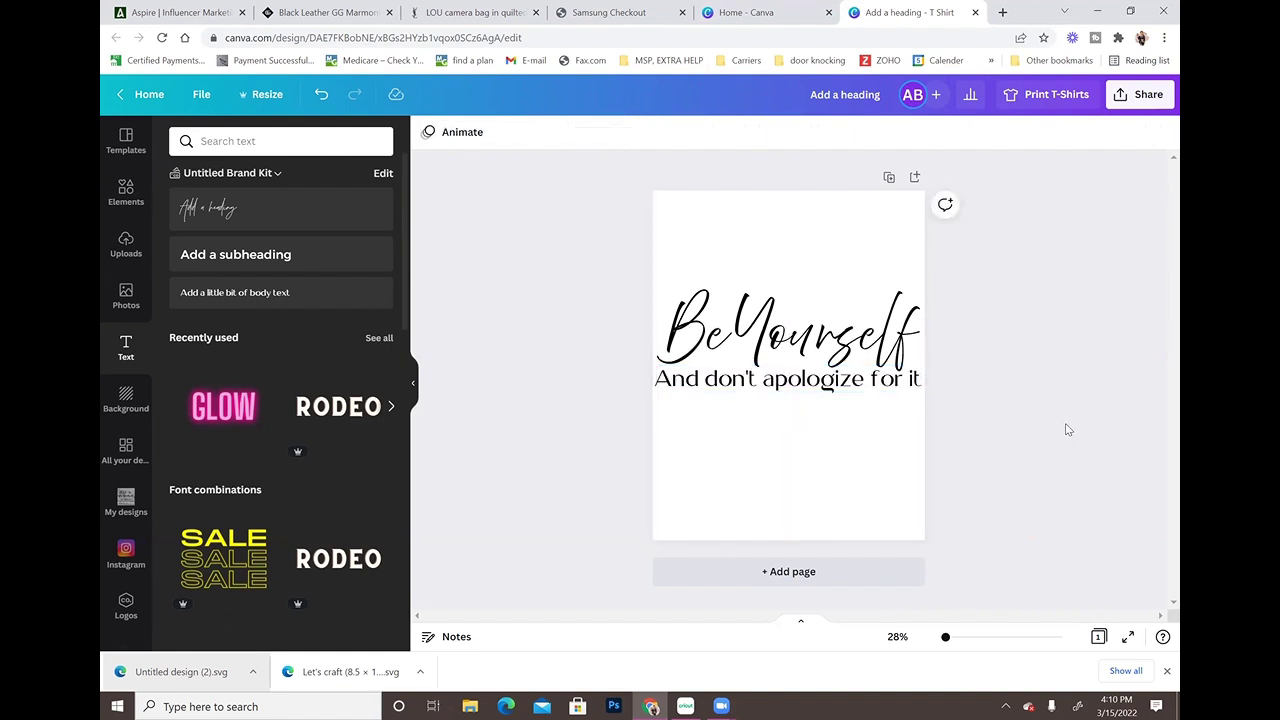
Step: Group the two text lines and move the group slightly down toward the middle of the page
{"action": "left_click_drag", "start_coordinate": [703, 250], "coordinate": [796, 464]}
{"action": "left_click", "coordinate": [1113, 132]}
{"action": "left_click", "coordinate": [943, 205]}
{"action": "left_click_drag", "start_coordinate": [806, 352], "coordinate": [808, 366]}
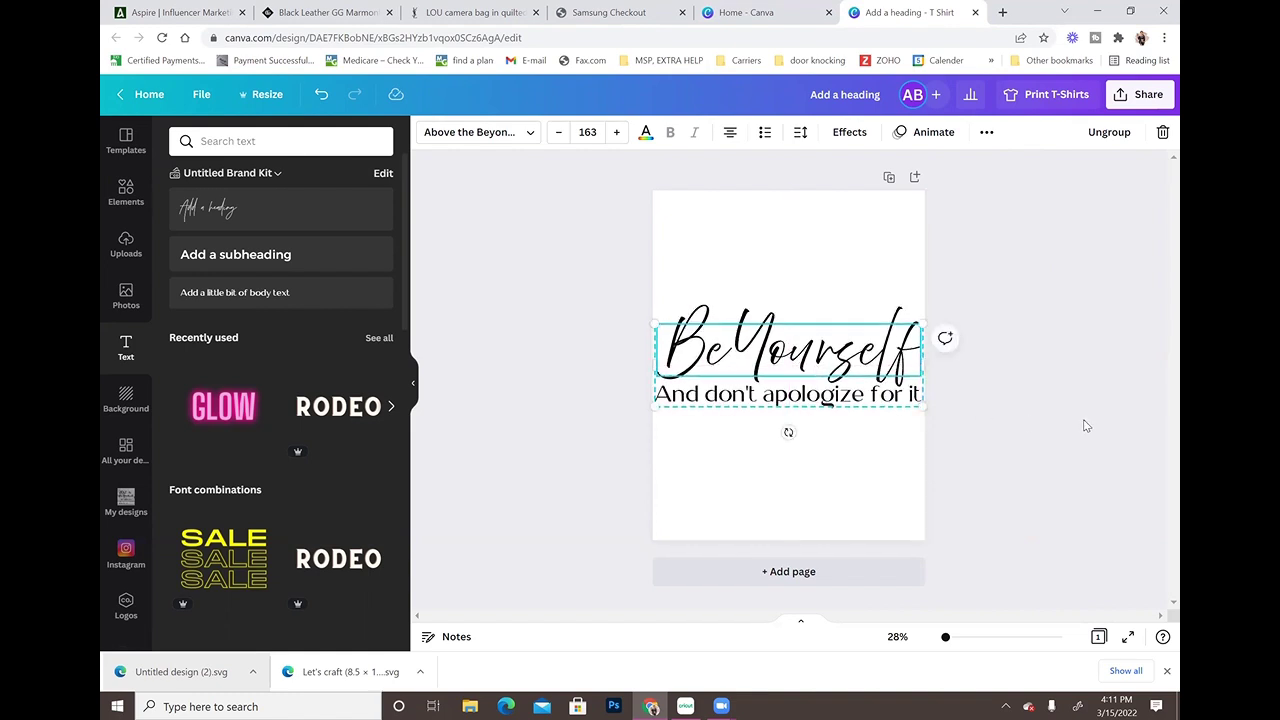
{"action": "left_click", "coordinate": [1087, 423]}
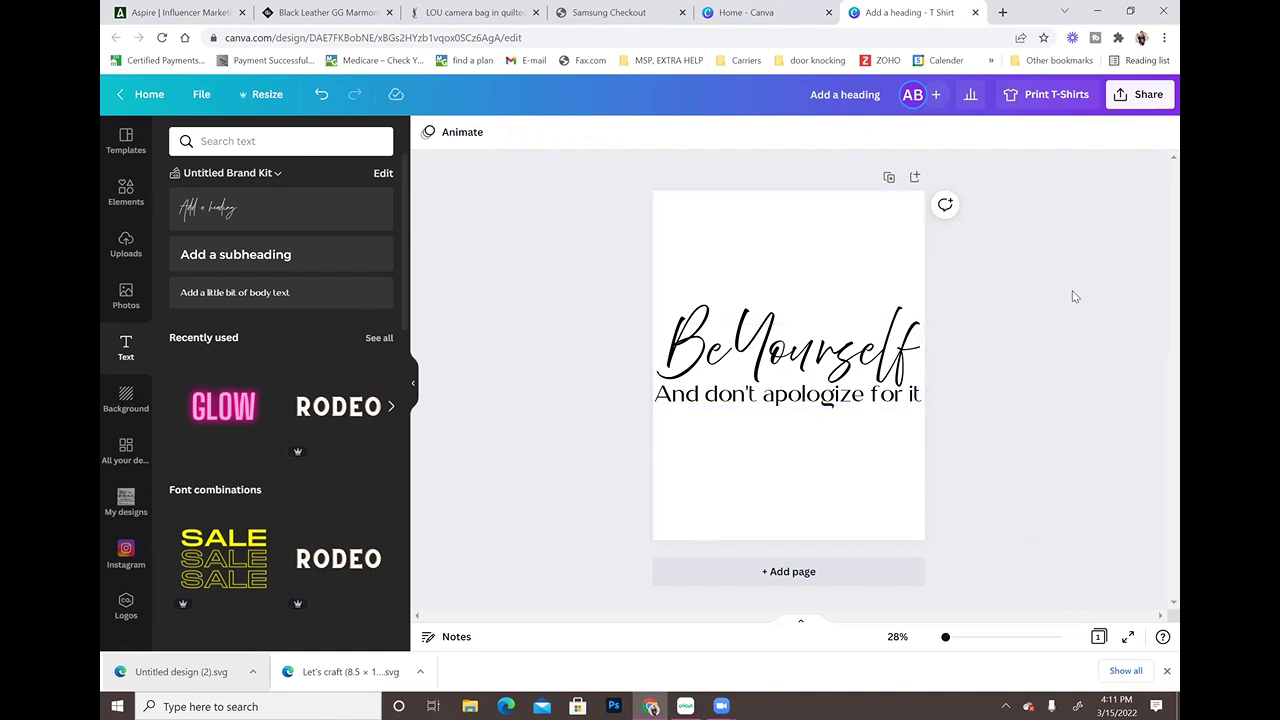
Step: Download the design as an SVG with a transparent background and place the downloaded file on the desktop
{"action": "left_click", "coordinate": [1143, 100]}
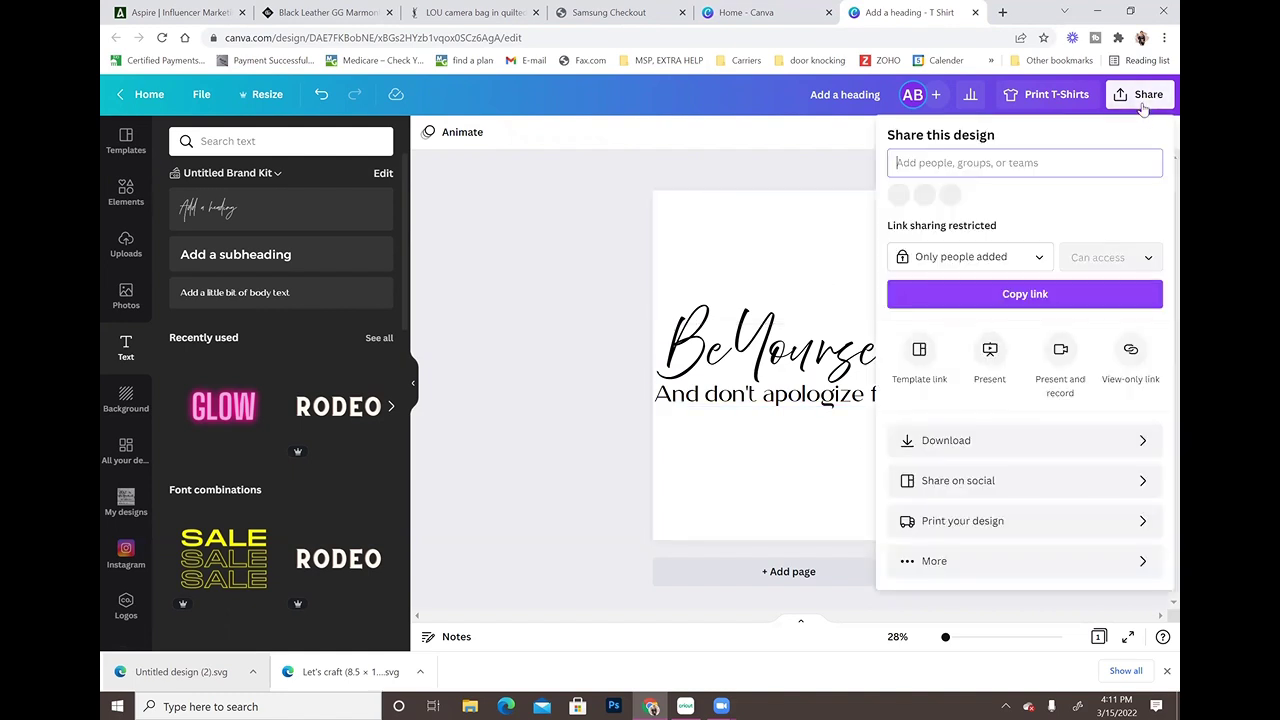
{"action": "left_click", "coordinate": [1148, 438]}
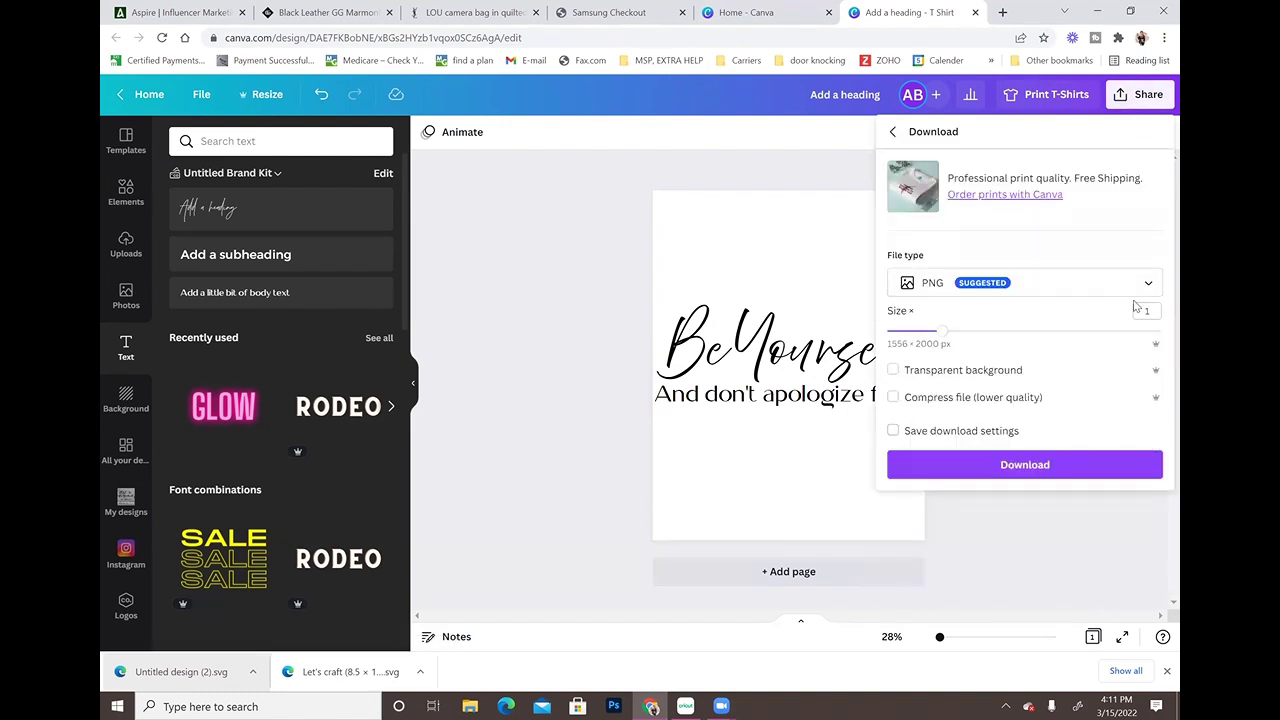
{"action": "left_click", "coordinate": [1138, 289]}
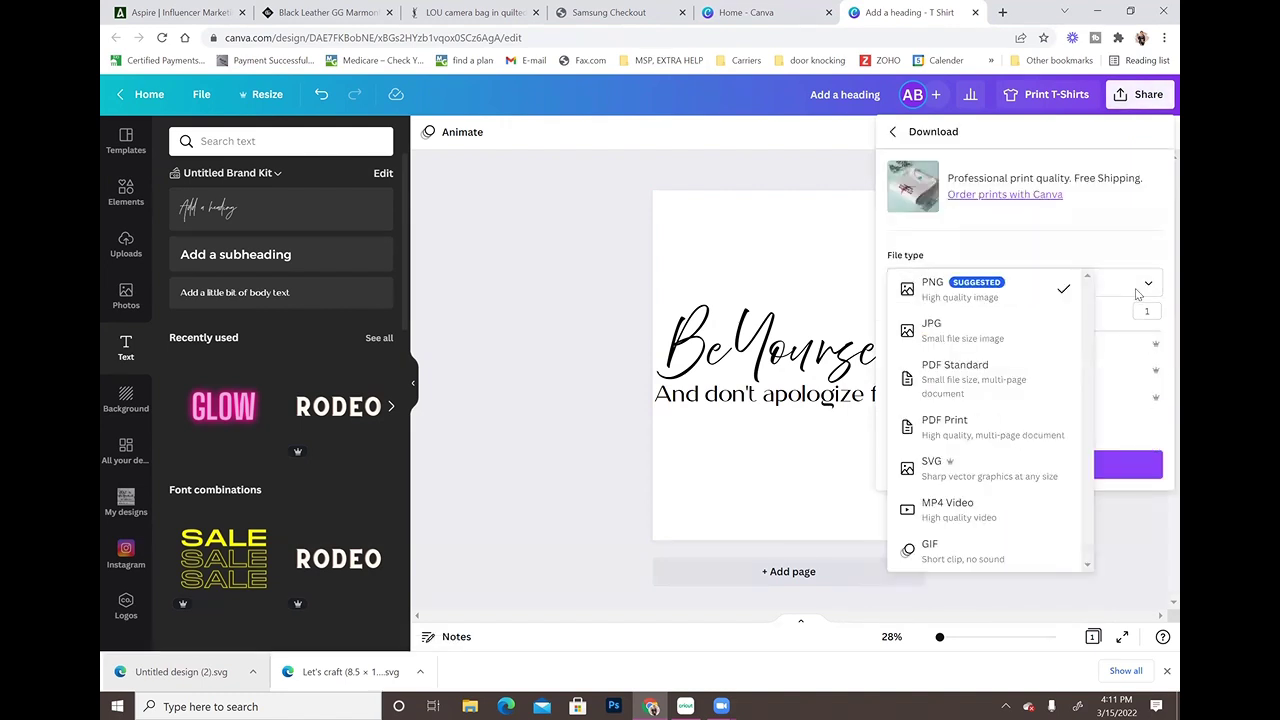
{"action": "left_click", "coordinate": [994, 472]}
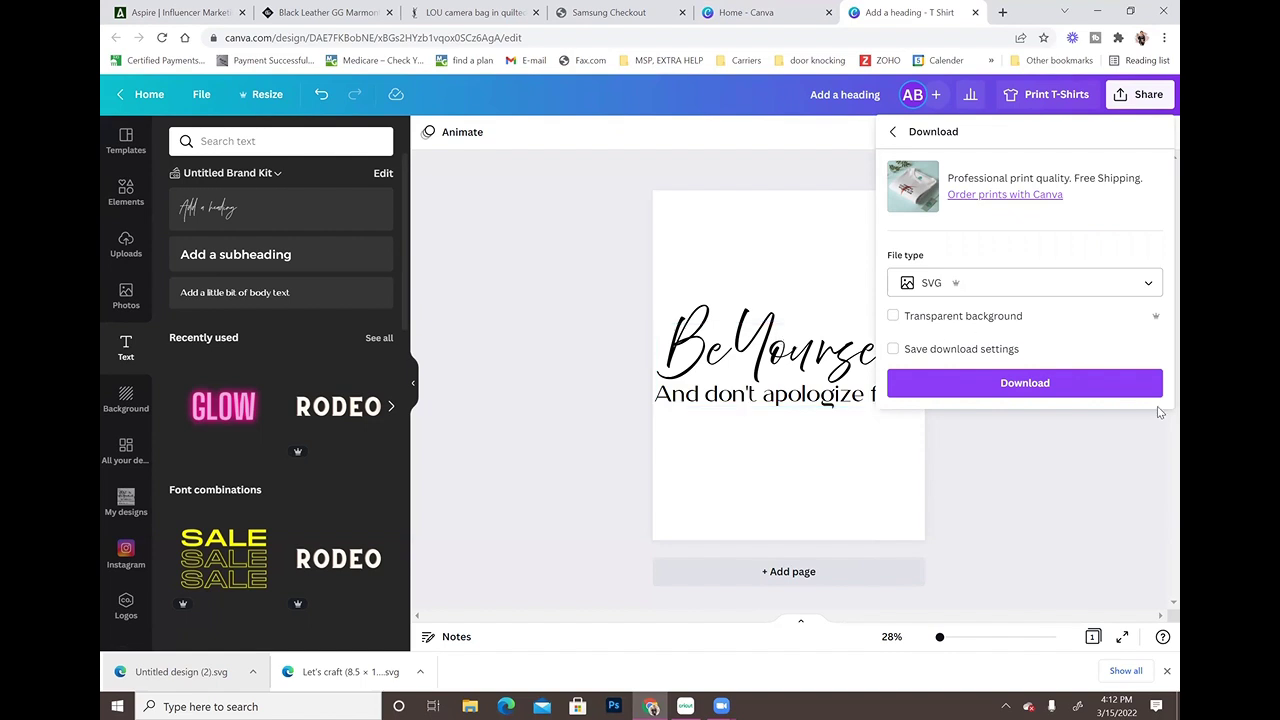
{"action": "left_click", "coordinate": [1144, 286]}
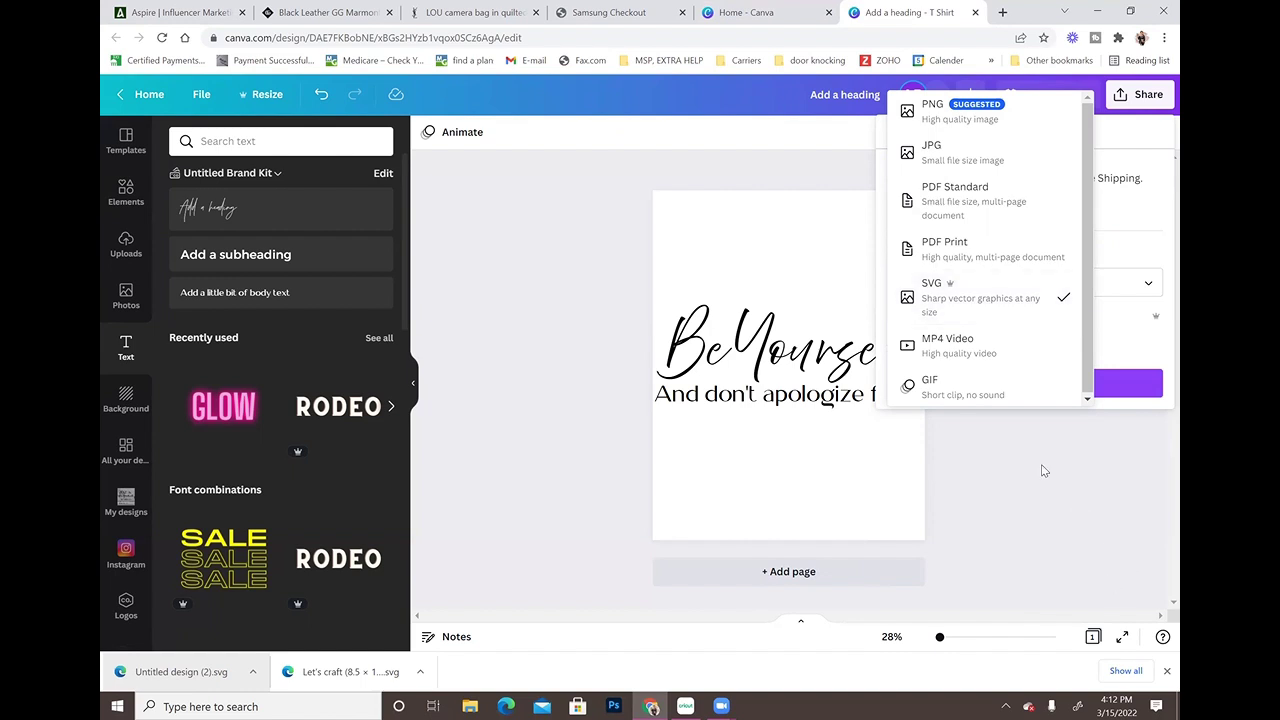
{"action": "left_click", "coordinate": [1010, 428]}
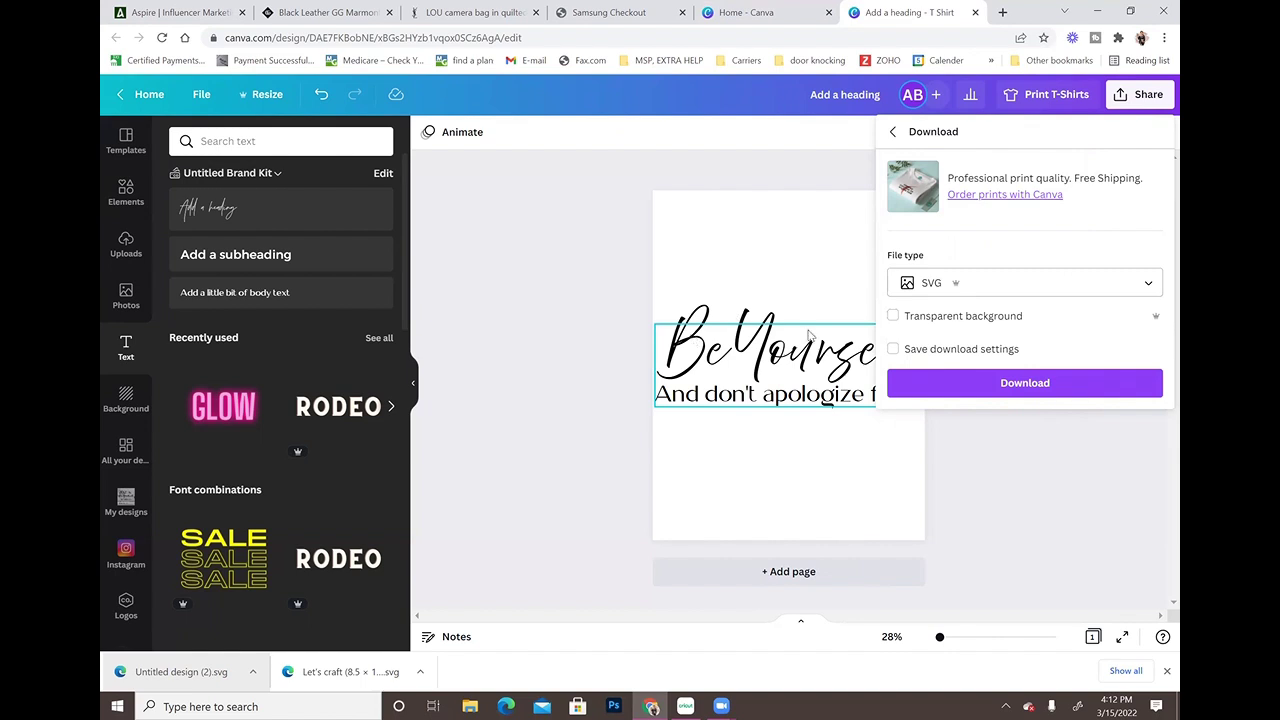
{"action": "left_click", "coordinate": [893, 316]}
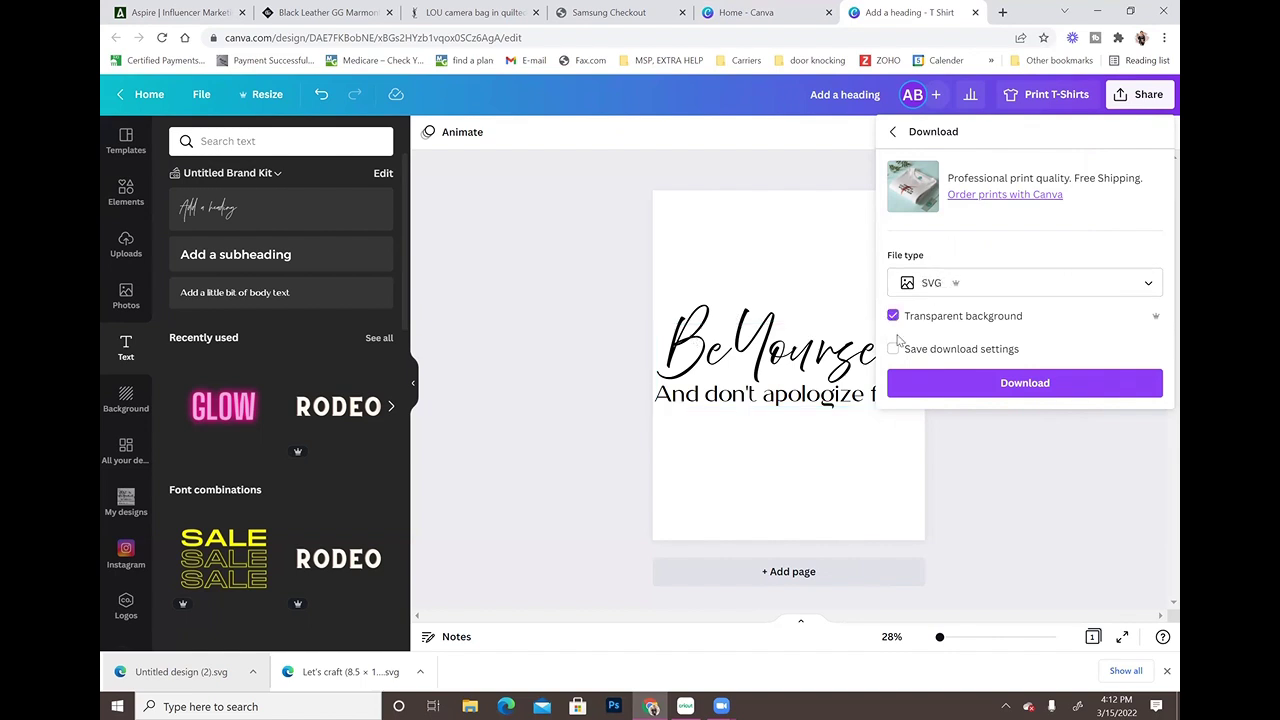
{"action": "left_click", "coordinate": [970, 384]}
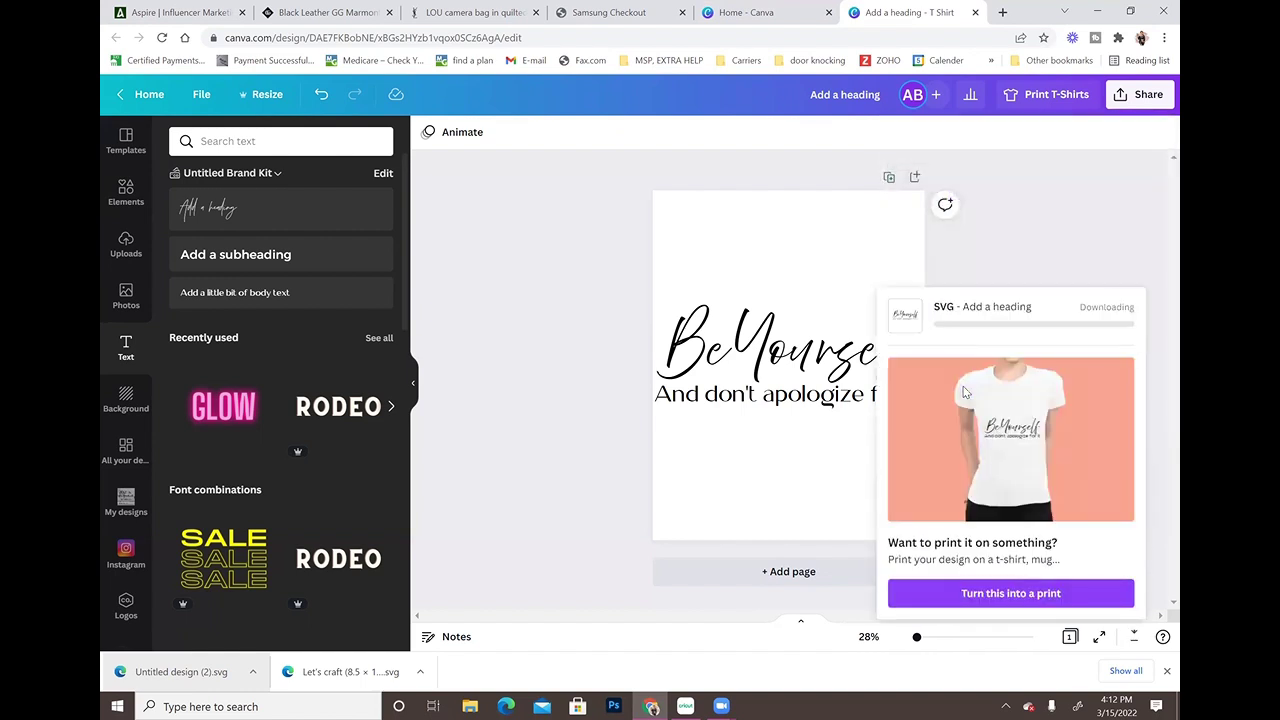
{"action": "left_click", "coordinate": [1130, 12]}
{"action": "left_click_drag", "start_coordinate": [185, 673], "coordinate": [1070, 540]}
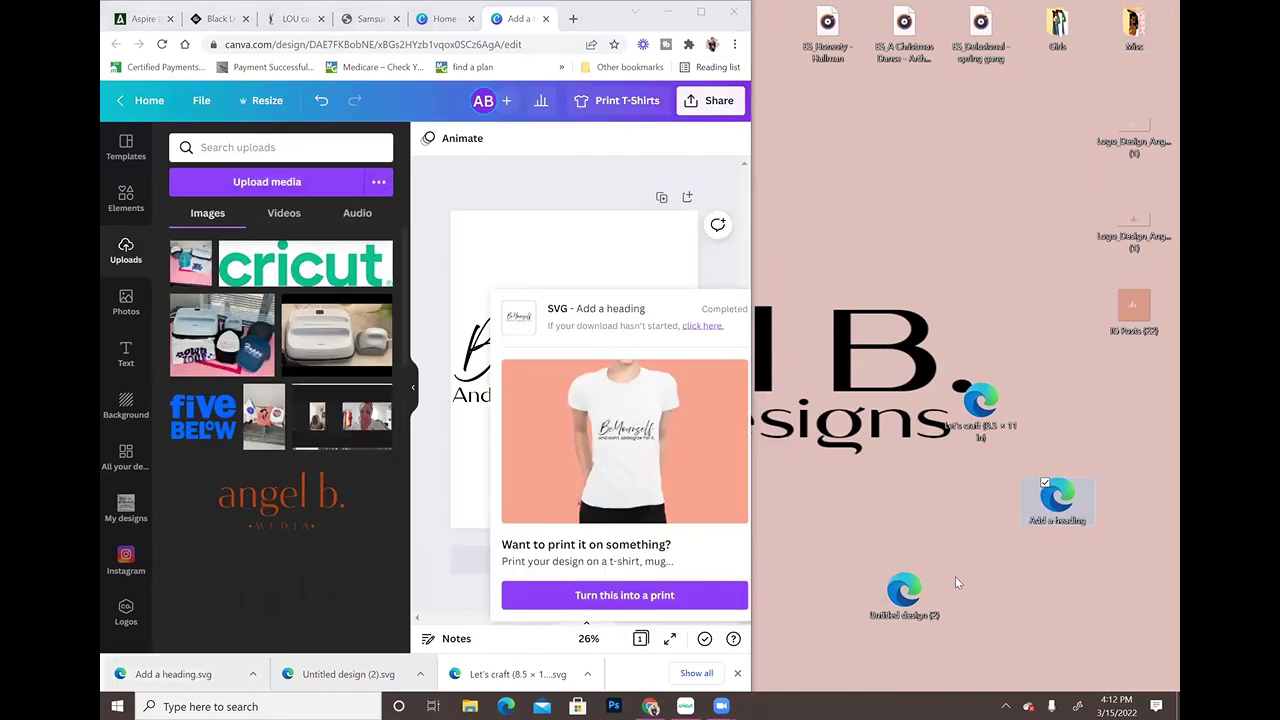
Step: Switch to Cricut Design Space, upload the "Add a heading" file from the desktop, and add the image to the canvas
{"action": "left_click", "coordinate": [686, 706]}
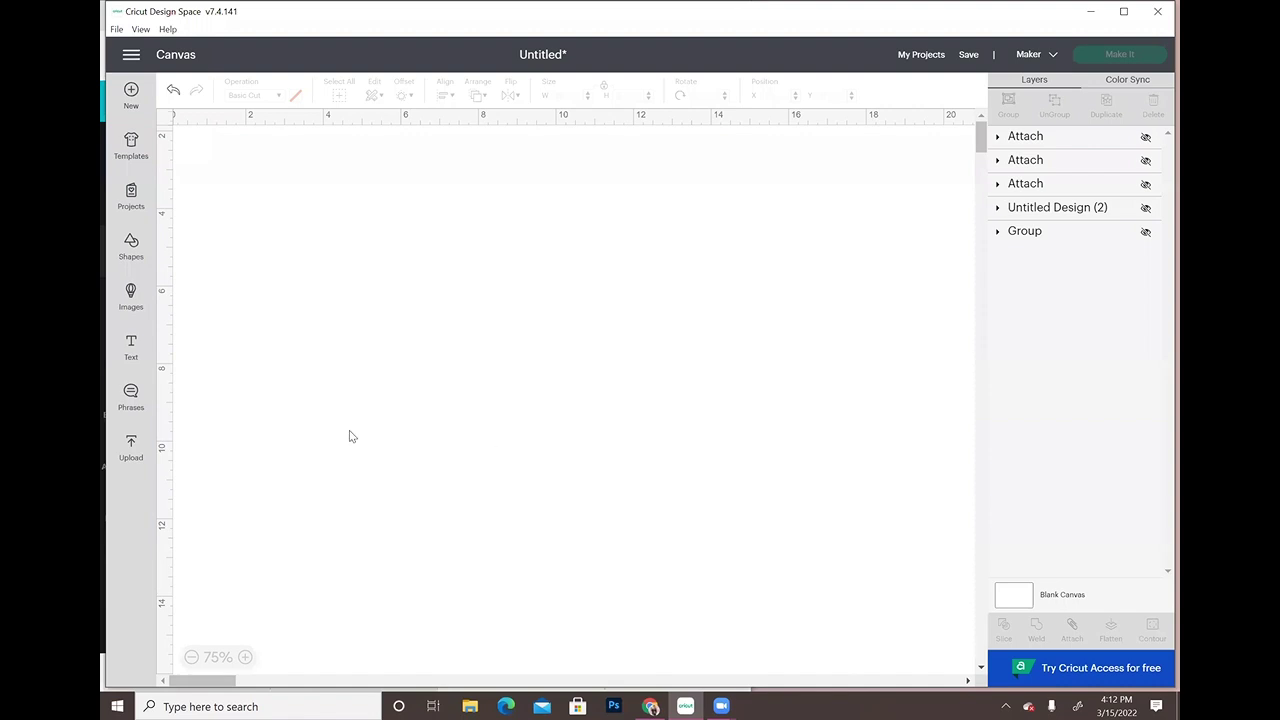
{"action": "left_click", "coordinate": [130, 447]}
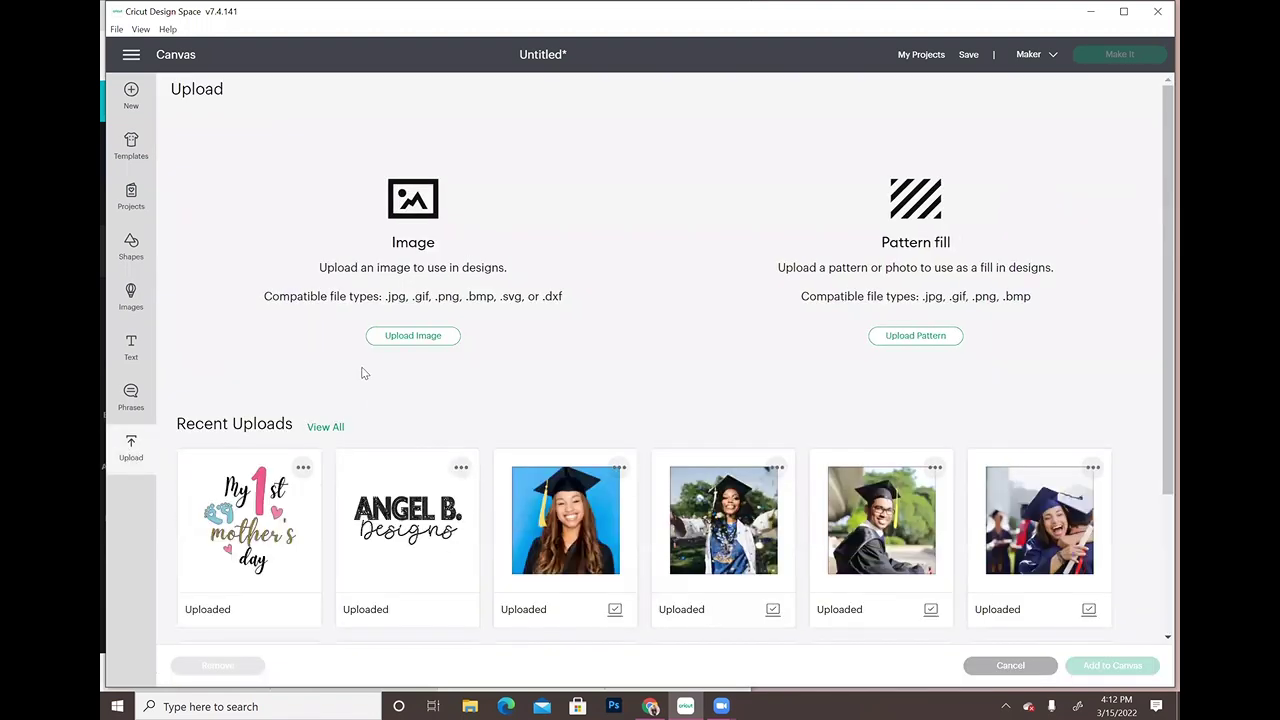
{"action": "left_click", "coordinate": [410, 336]}
{"action": "left_click", "coordinate": [712, 359]}
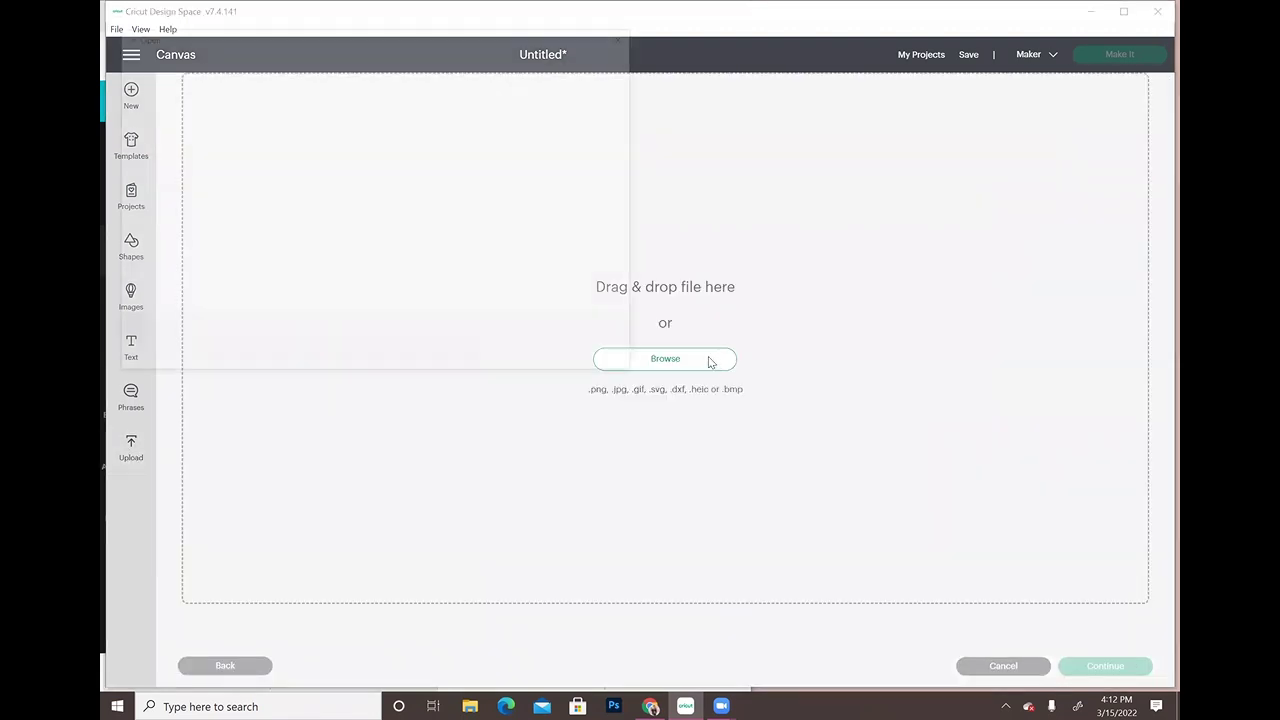
{"action": "scroll", "coordinate": [522, 232], "scroll_direction": "down", "scroll_amount": 2}
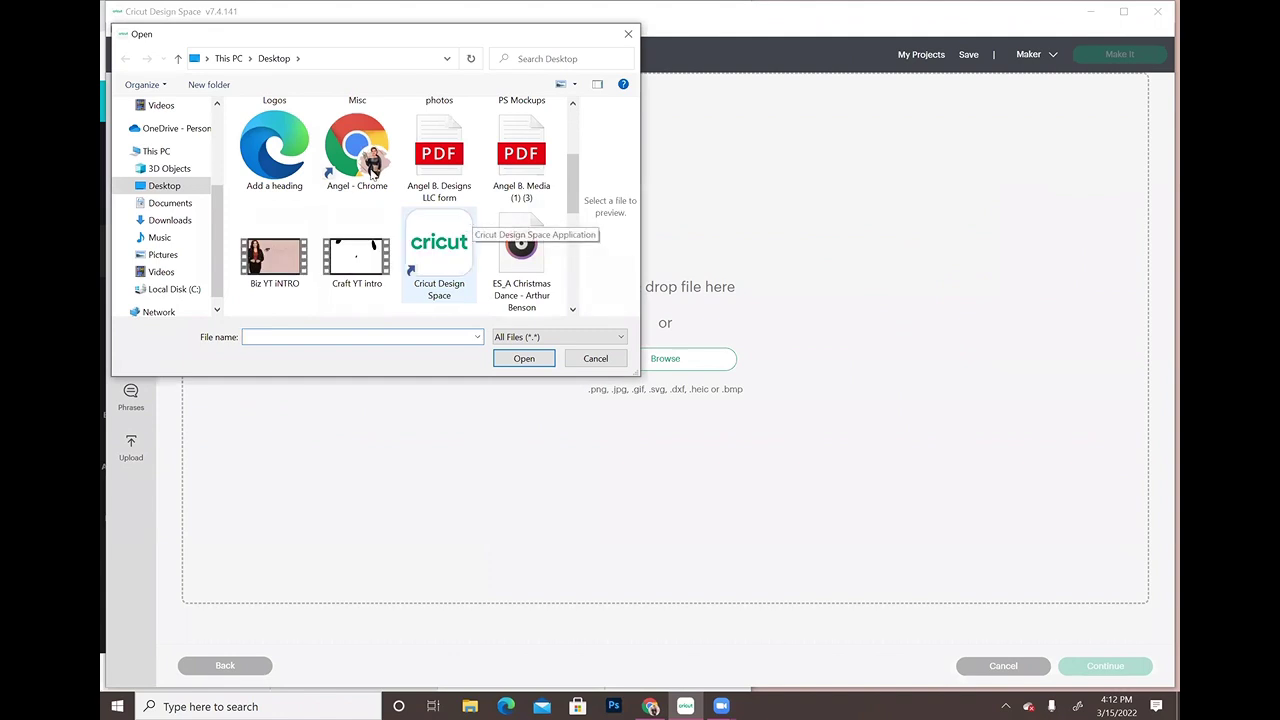
{"action": "double_click", "coordinate": [278, 168]}
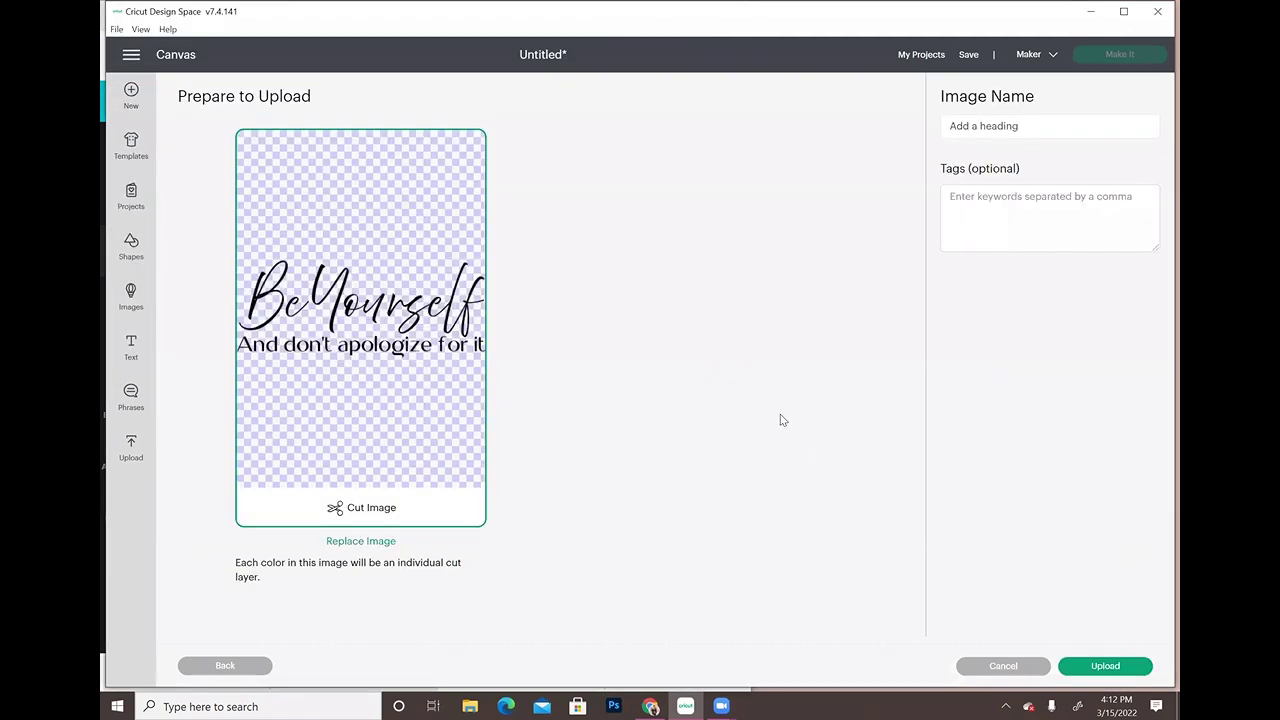
{"action": "left_click", "coordinate": [1137, 672]}
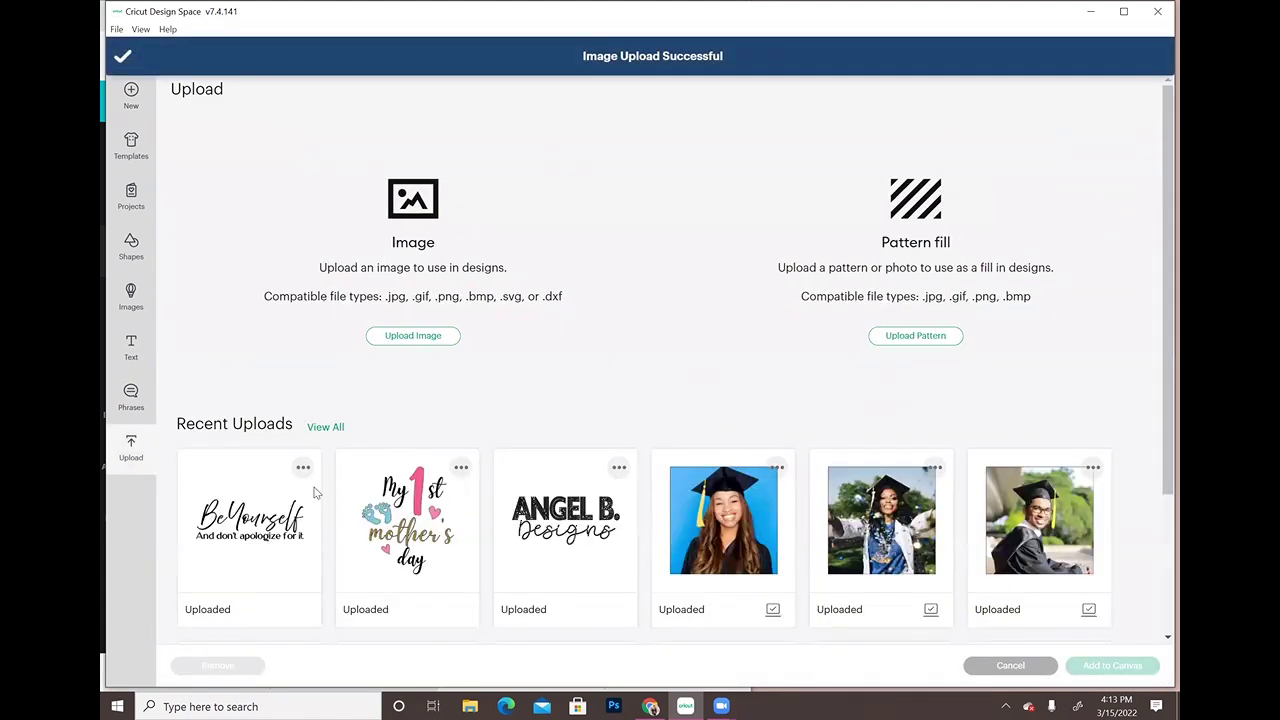
{"action": "left_click", "coordinate": [1085, 666]}
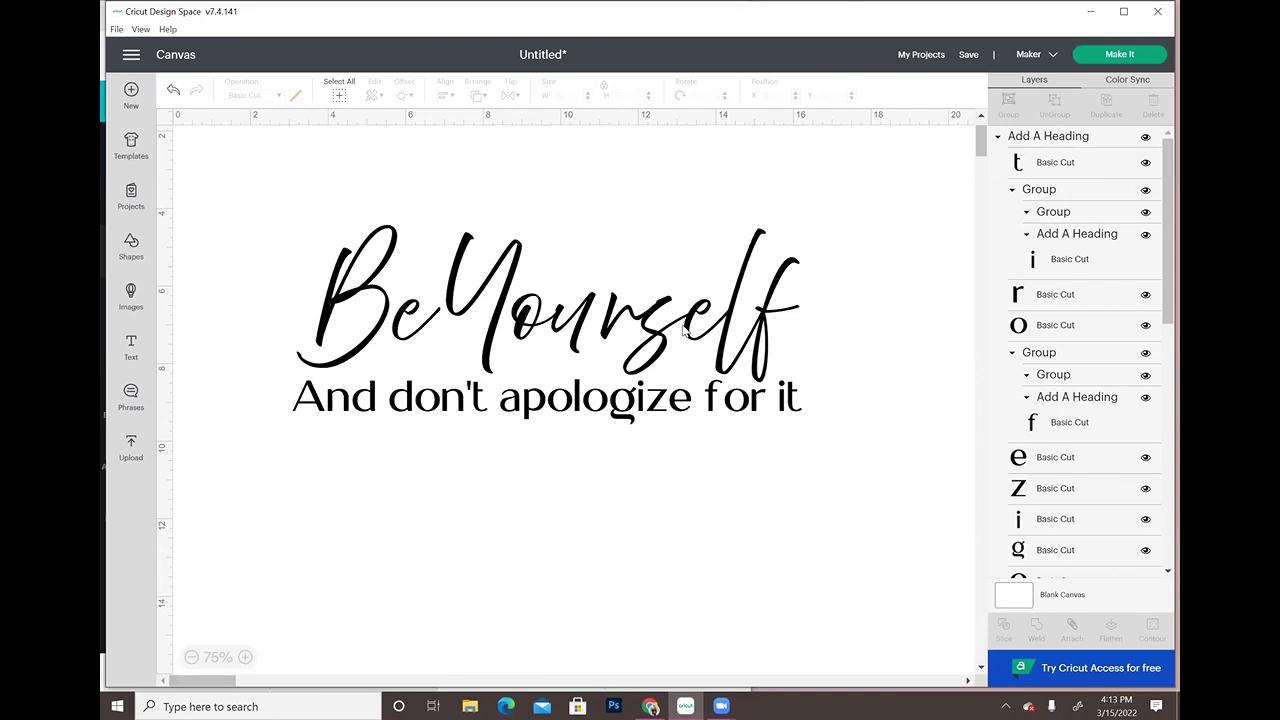
Step: Ungroup the whole design and colour all the script letters of "BeYourself" red
{"action": "key", "text": "ctrl+a"}
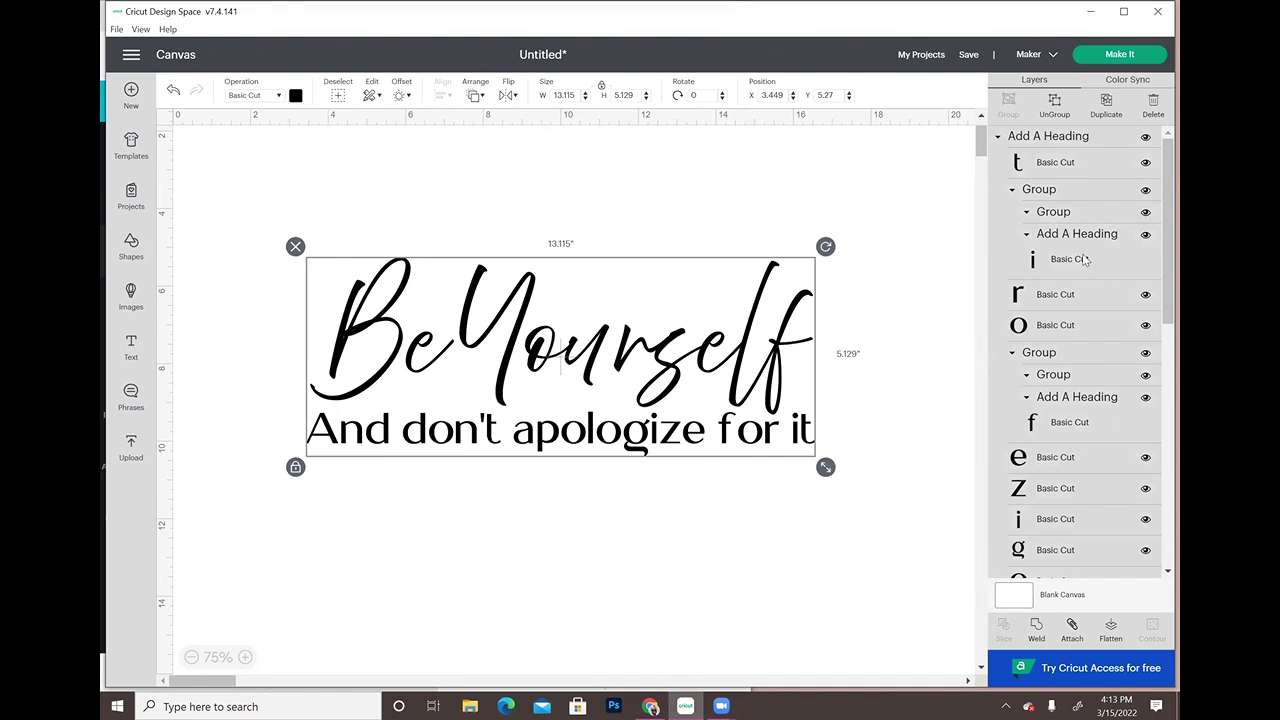
{"action": "left_click", "coordinate": [1068, 113]}
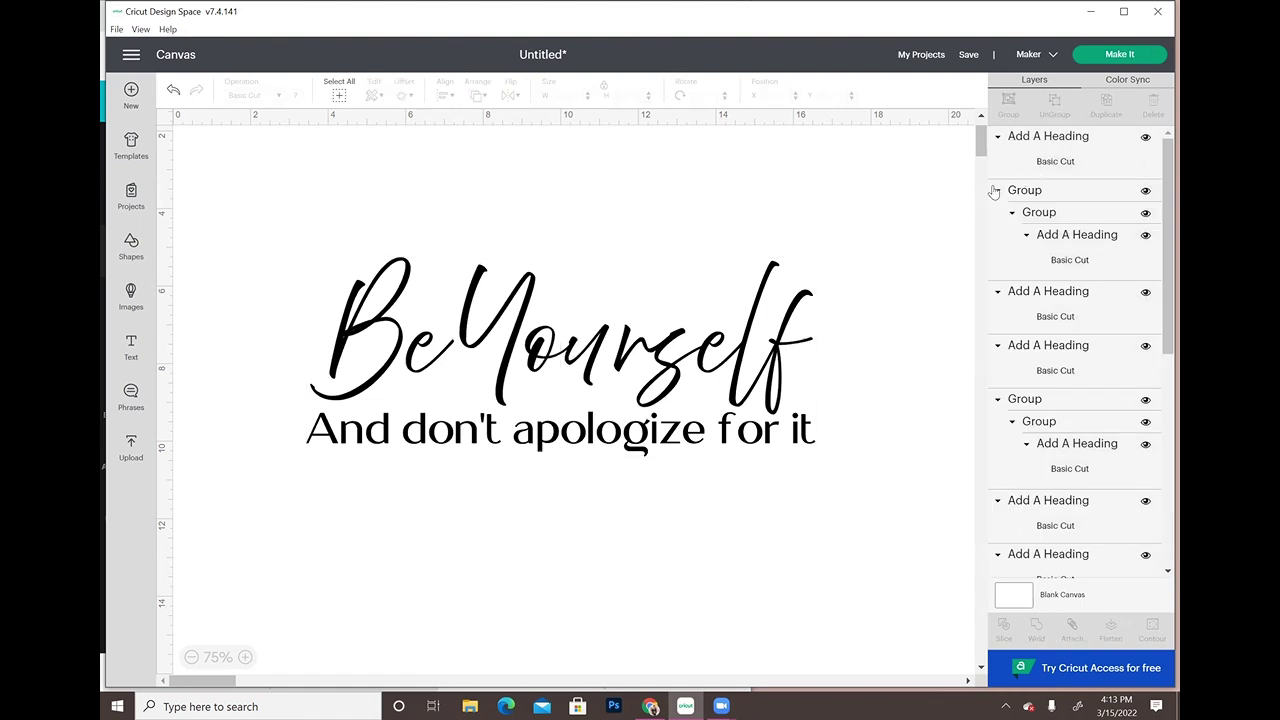
{"action": "left_click_drag", "start_coordinate": [347, 259], "coordinate": [852, 371]}
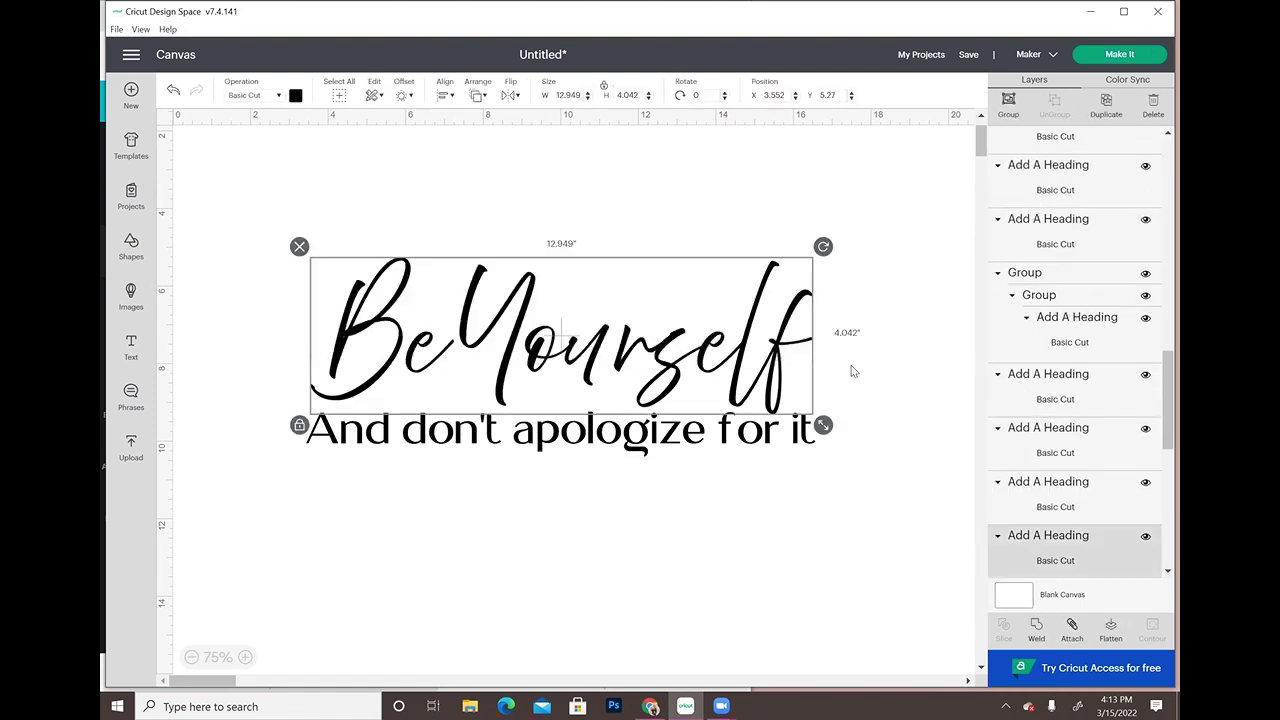
{"action": "left_click", "coordinate": [295, 95]}
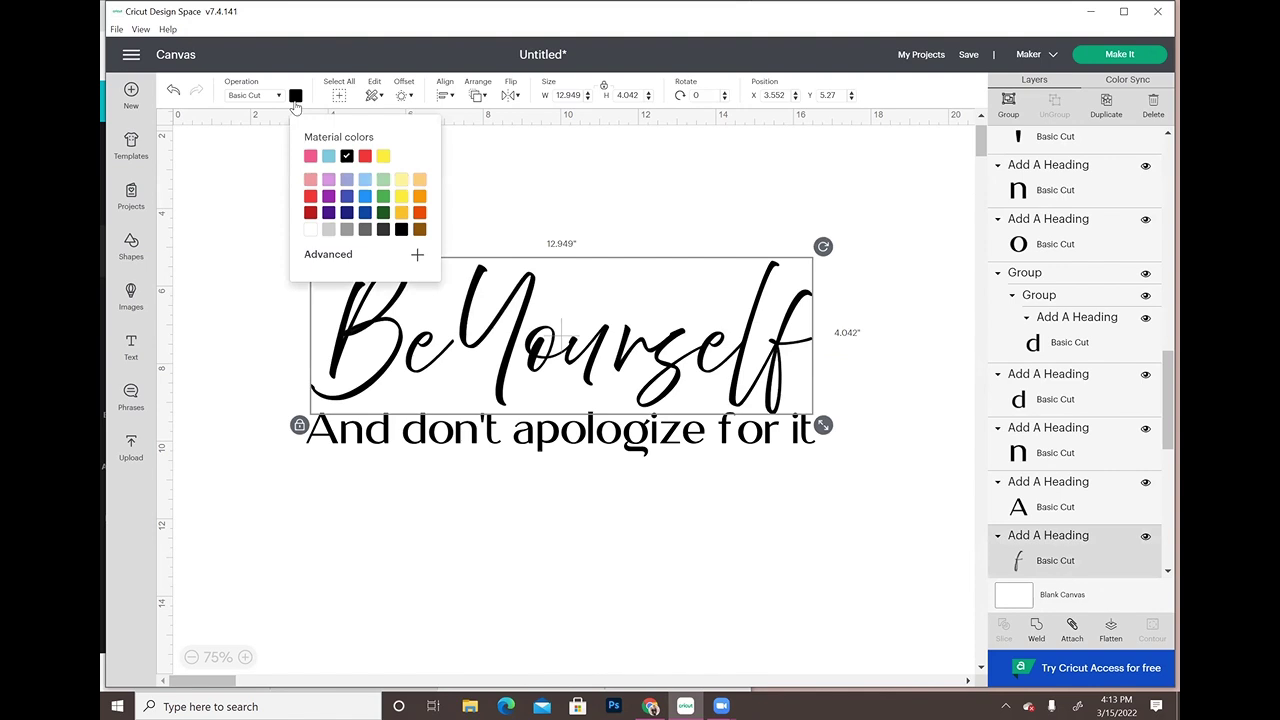
{"action": "left_click", "coordinate": [366, 157]}
{"action": "left_click", "coordinate": [580, 150]}
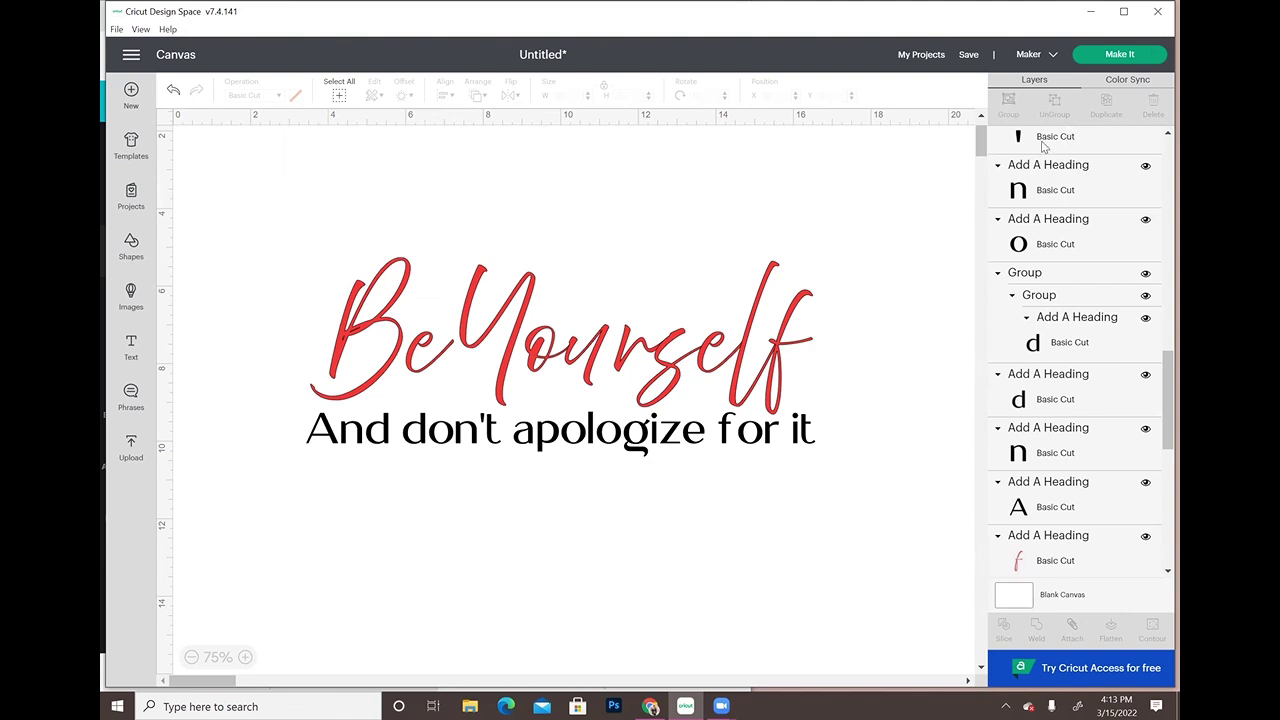
Step: Attach all the red script letters of "BeYourself" so they stay in position together
{"action": "left_click_drag", "start_coordinate": [332, 273], "coordinate": [602, 276]}
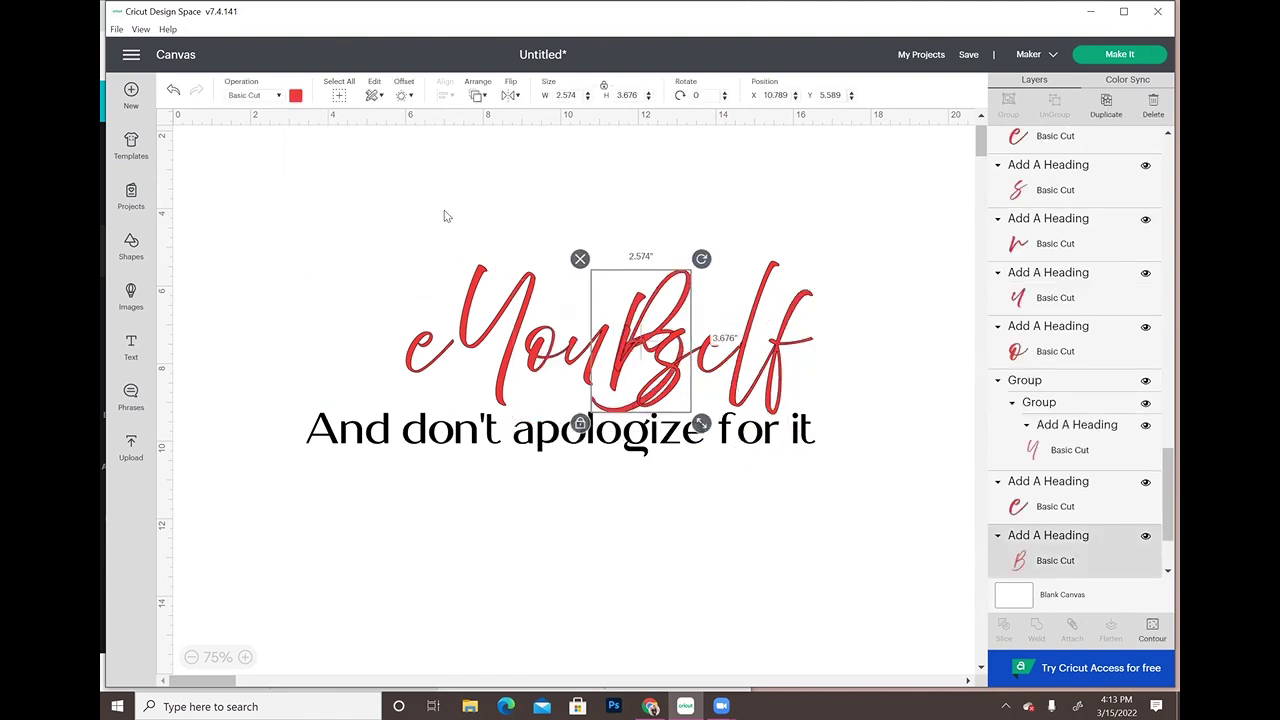
{"action": "left_click", "coordinate": [173, 90]}
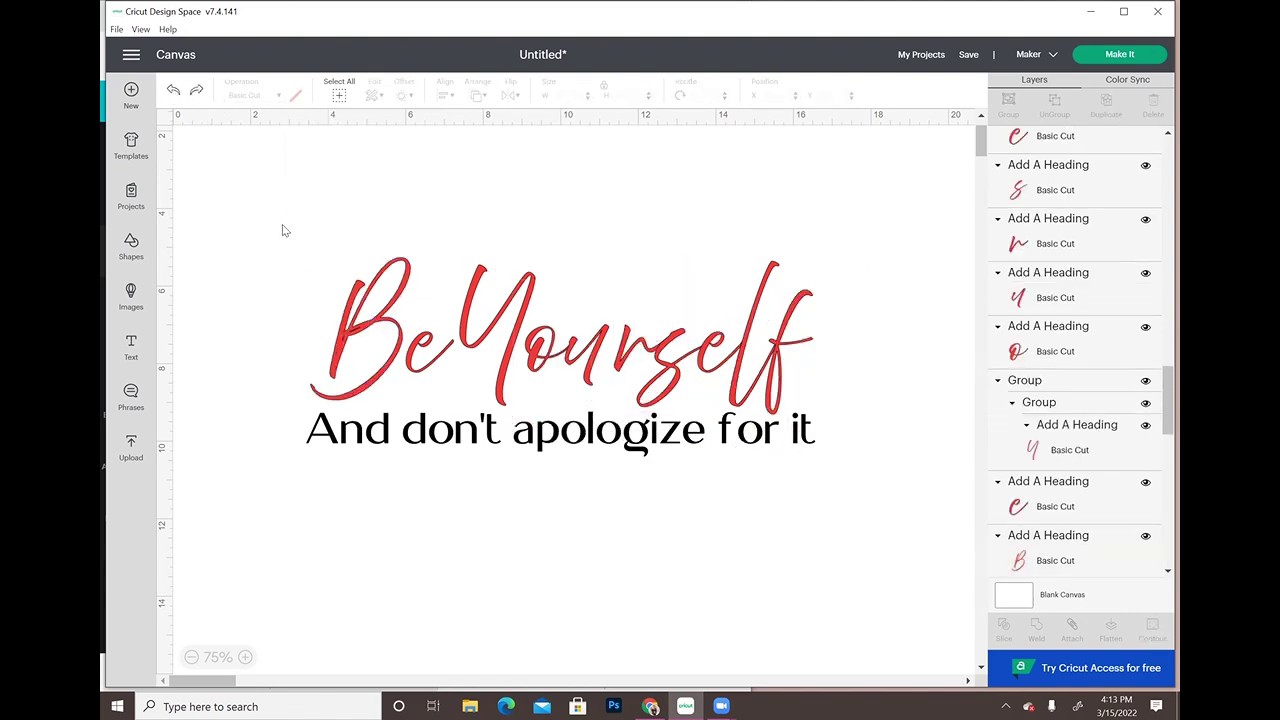
{"action": "left_click_drag", "start_coordinate": [693, 288], "coordinate": [883, 351]}
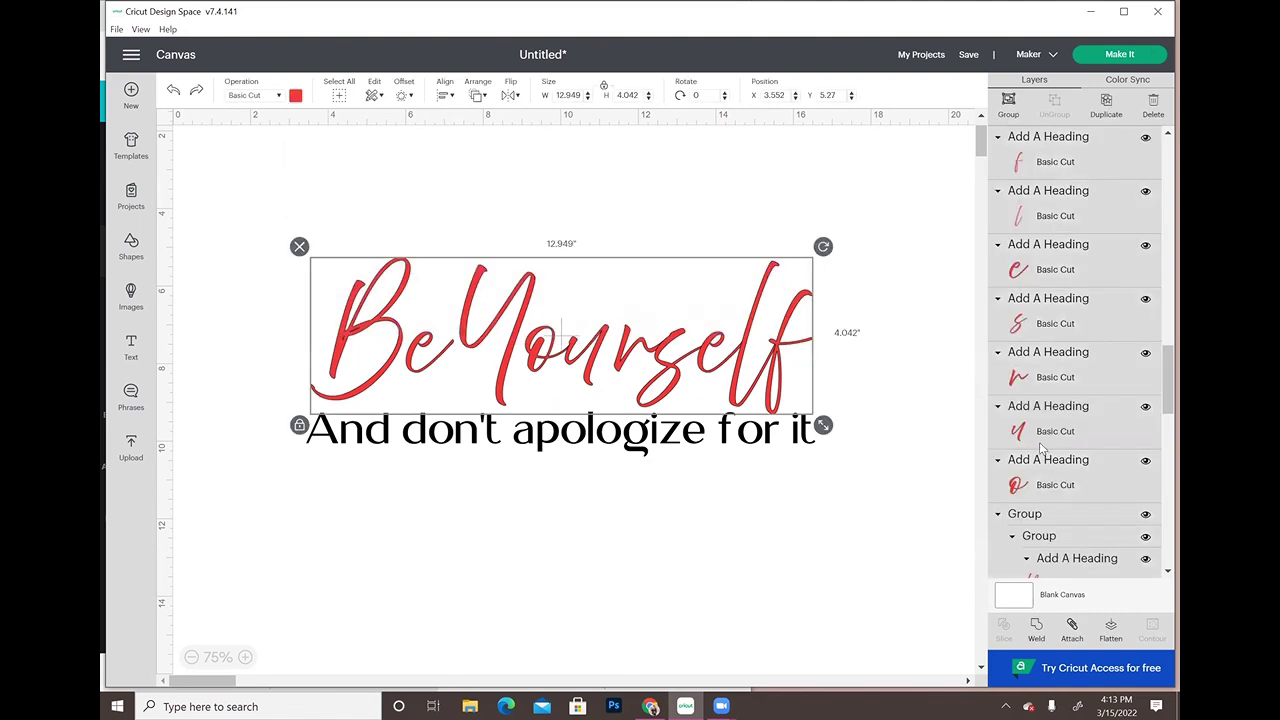
{"action": "left_click", "coordinate": [1074, 632]}
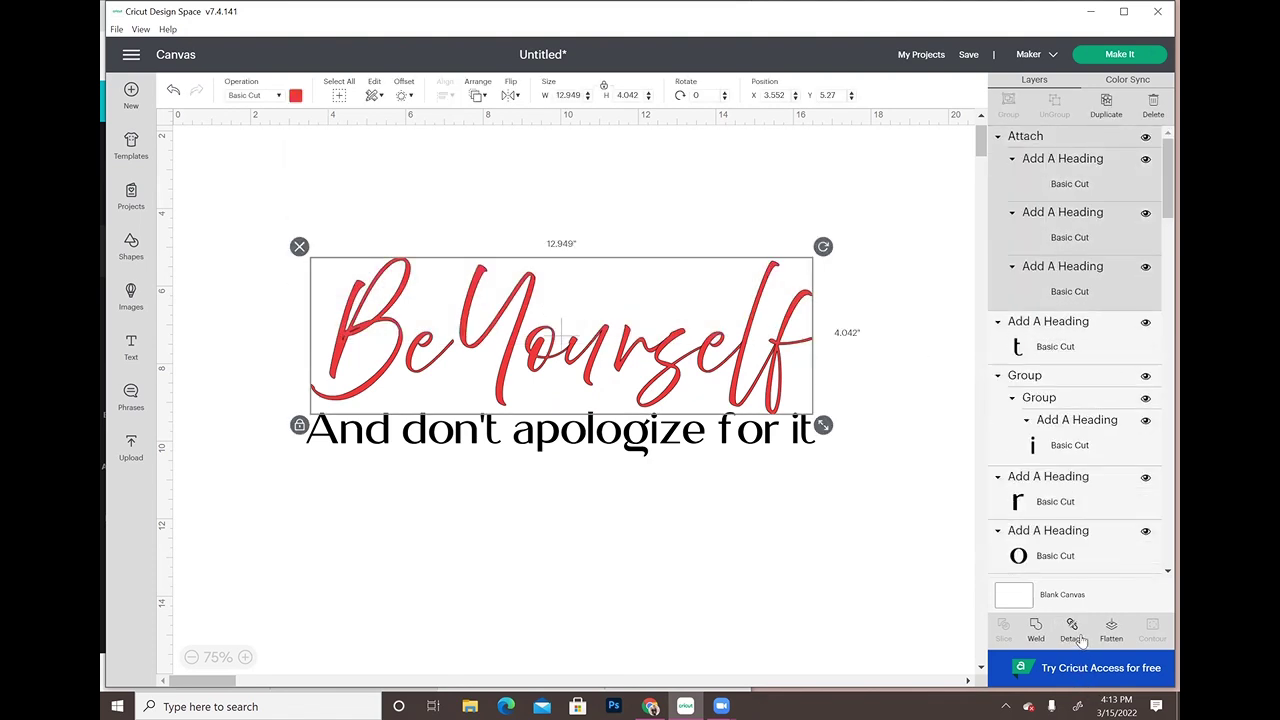
Step: Collapse the attached "BeYourself" layers and attach all the black letters of "And don't apologize for it"
{"action": "left_click", "coordinate": [997, 136]}
{"action": "left_click_drag", "start_coordinate": [842, 478], "coordinate": [299, 446]}
{"action": "left_click", "coordinate": [1072, 625]}
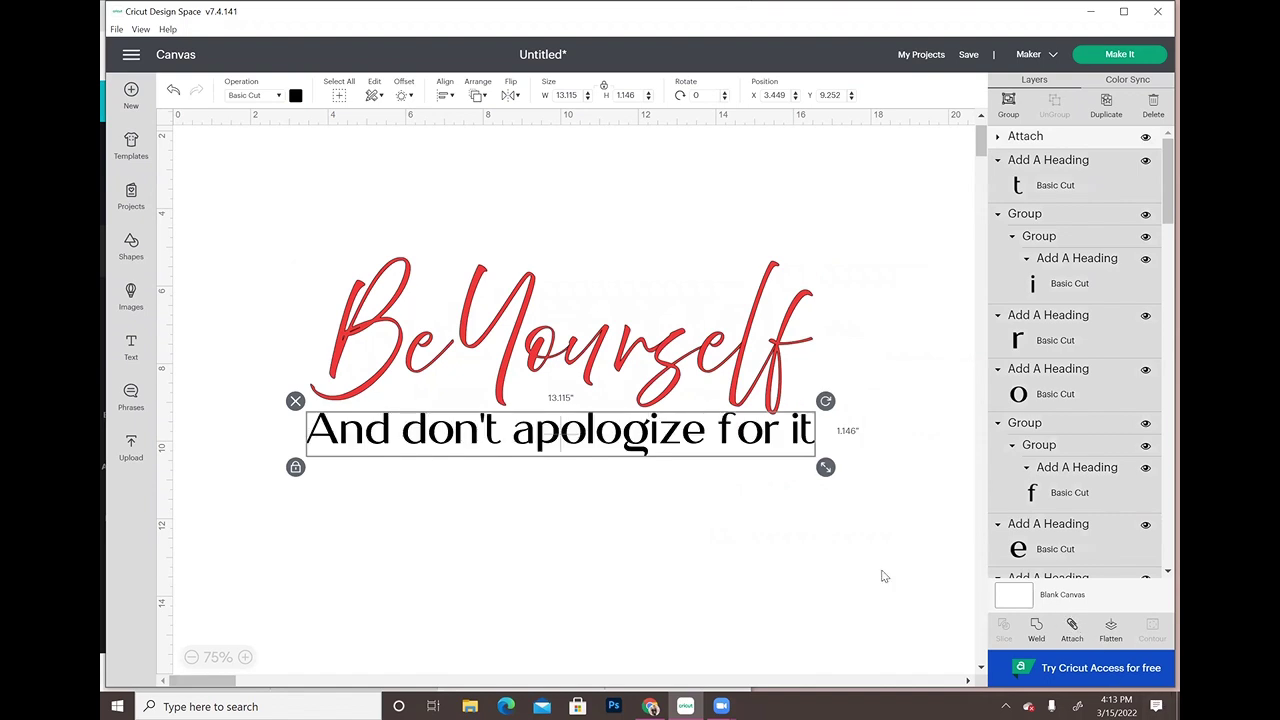
Step: Preview the cutting mats, accepting the larger mat size, examine the black text's layout, and return to the canvas
{"action": "left_click", "coordinate": [1093, 57]}
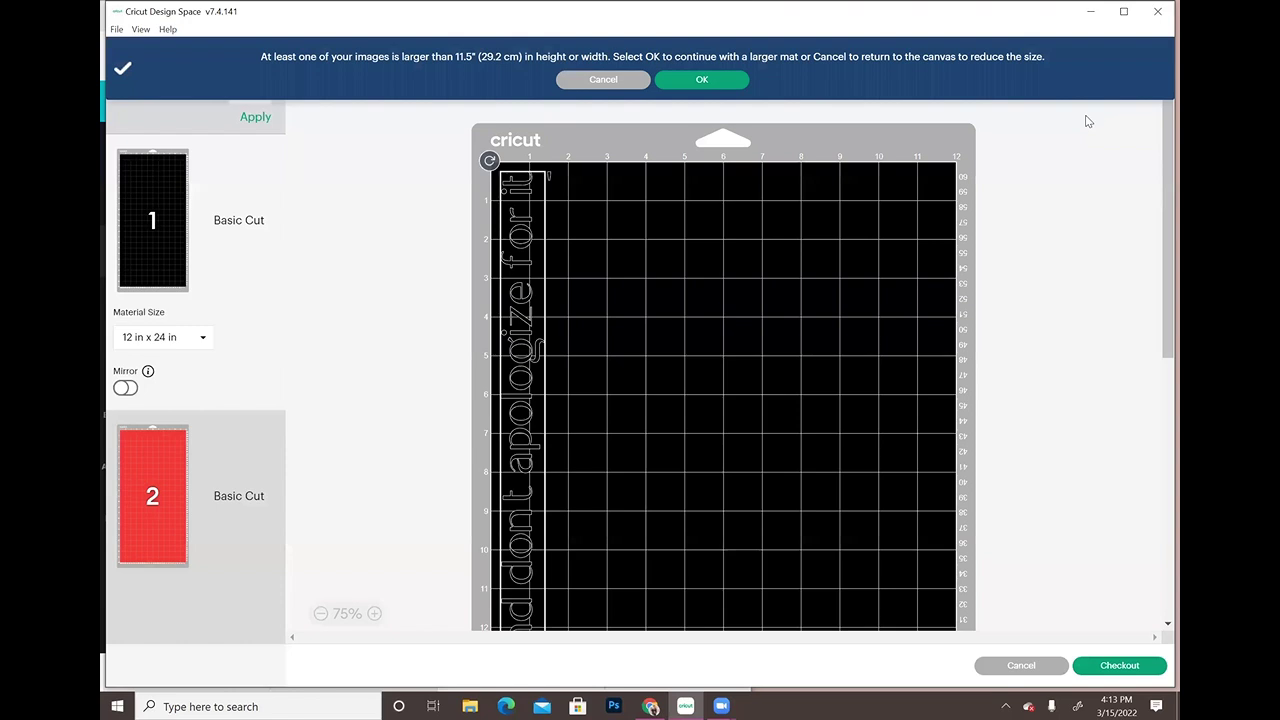
{"action": "left_click", "coordinate": [702, 80]}
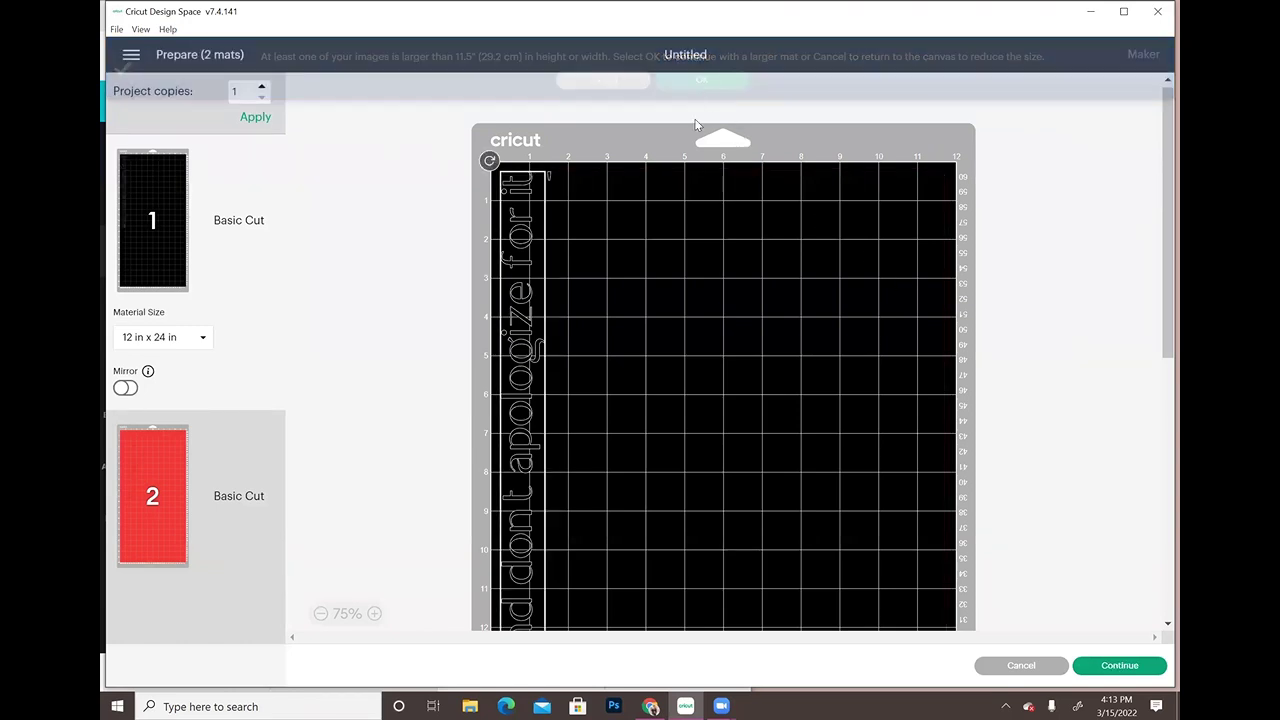
{"action": "scroll", "coordinate": [674, 222], "scroll_direction": "down", "scroll_amount": 3}
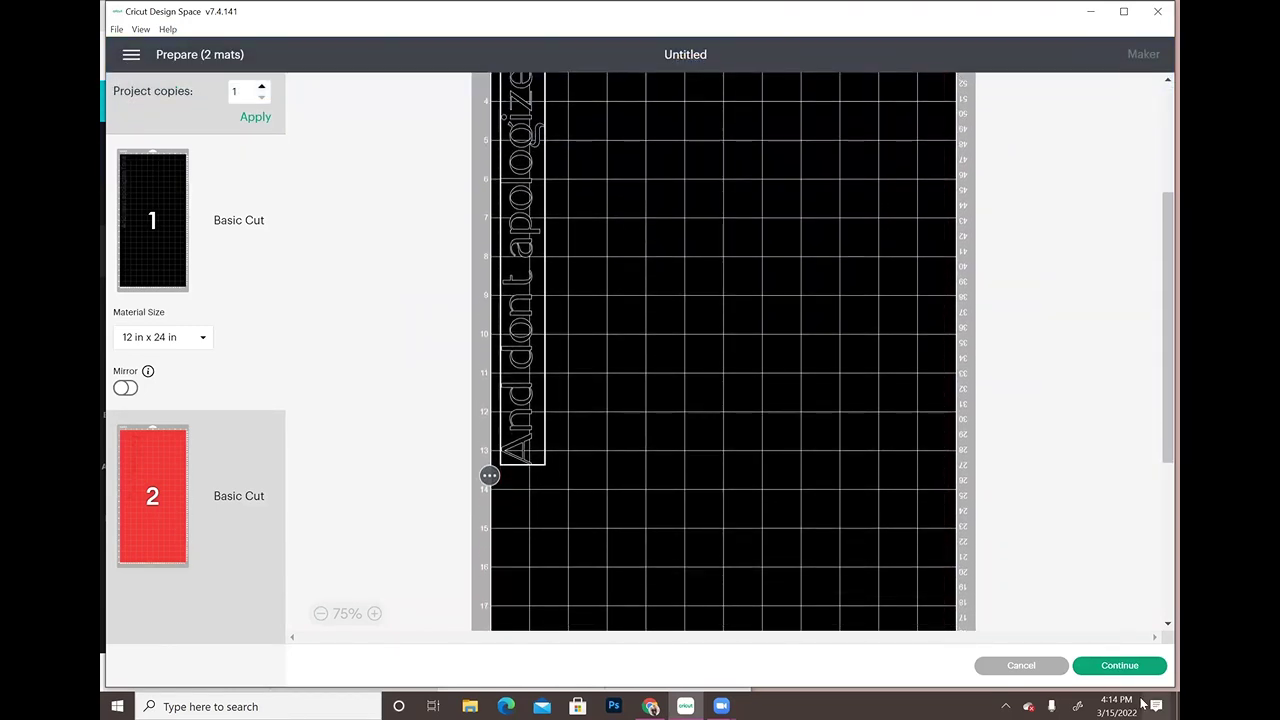
{"action": "left_click", "coordinate": [1045, 667]}
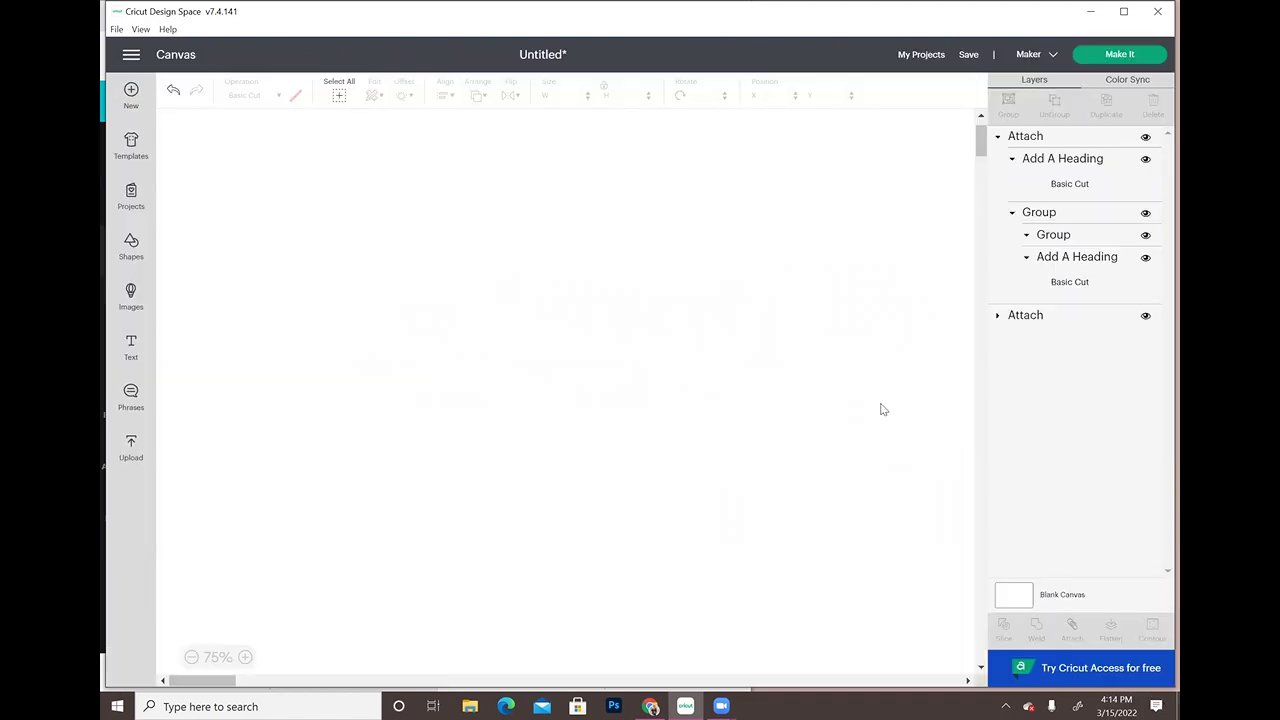
Step: Scale the whole design down proportionally to about 9 in wide and open its mat preview
{"action": "left_click_drag", "start_coordinate": [840, 484], "coordinate": [630, 392]}
{"action": "left_click_drag", "start_coordinate": [820, 467], "coordinate": [667, 407]}
{"action": "left_click", "coordinate": [1140, 58]}
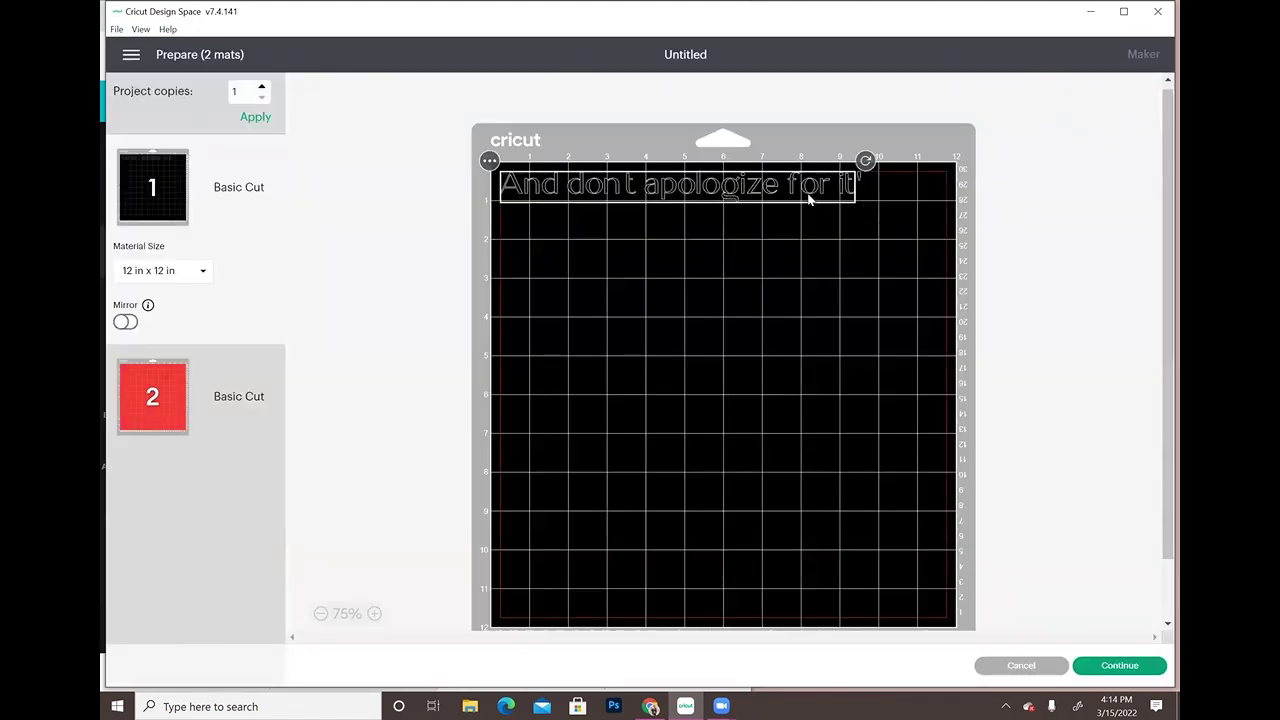
Step: Move the black text line slightly down and right on its mat, and shift "BeYourself" slightly on the red mat
{"action": "mouse_move", "coordinate": [810, 198]}
{"action": "left_mouse_down"}
{"action": "mouse_move", "coordinate": [831, 229]}
{"action": "mouse_move", "coordinate": [829, 266]}
{"action": "mouse_move", "coordinate": [811, 220]}
{"action": "left_mouse_up"}
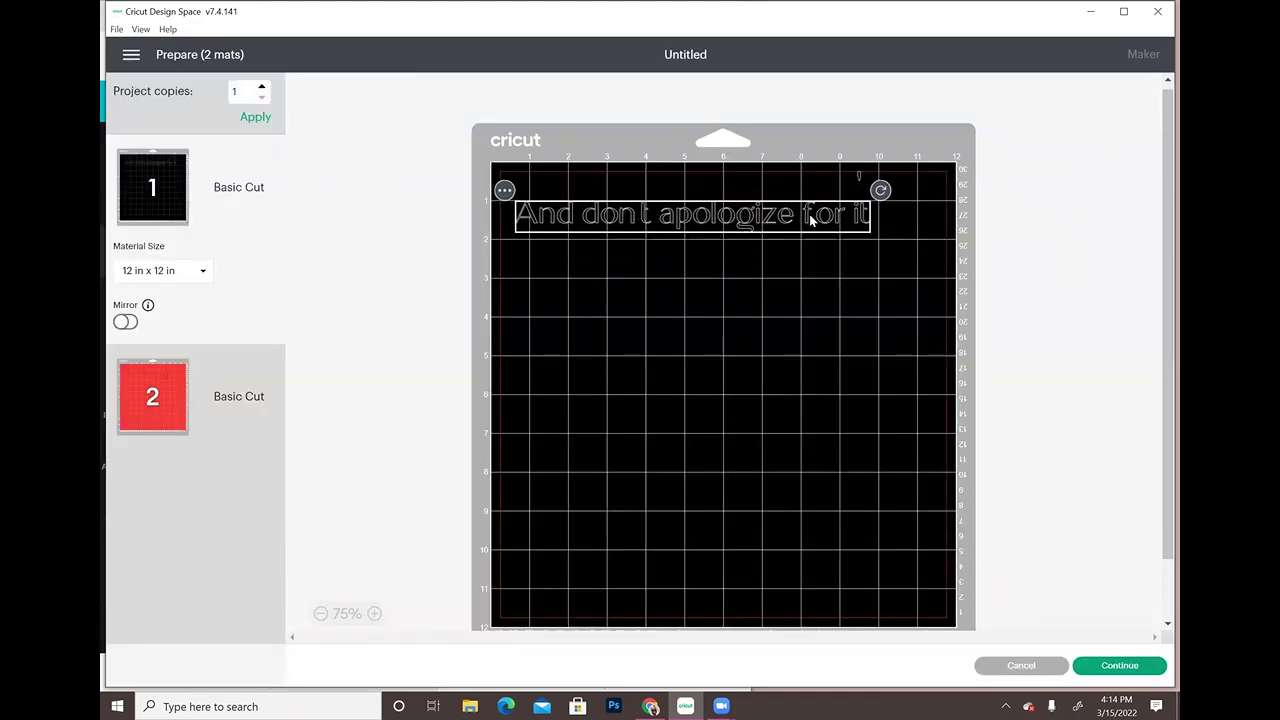
{"action": "left_click", "coordinate": [167, 424]}
{"action": "left_click_drag", "start_coordinate": [629, 234], "coordinate": [638, 243]}
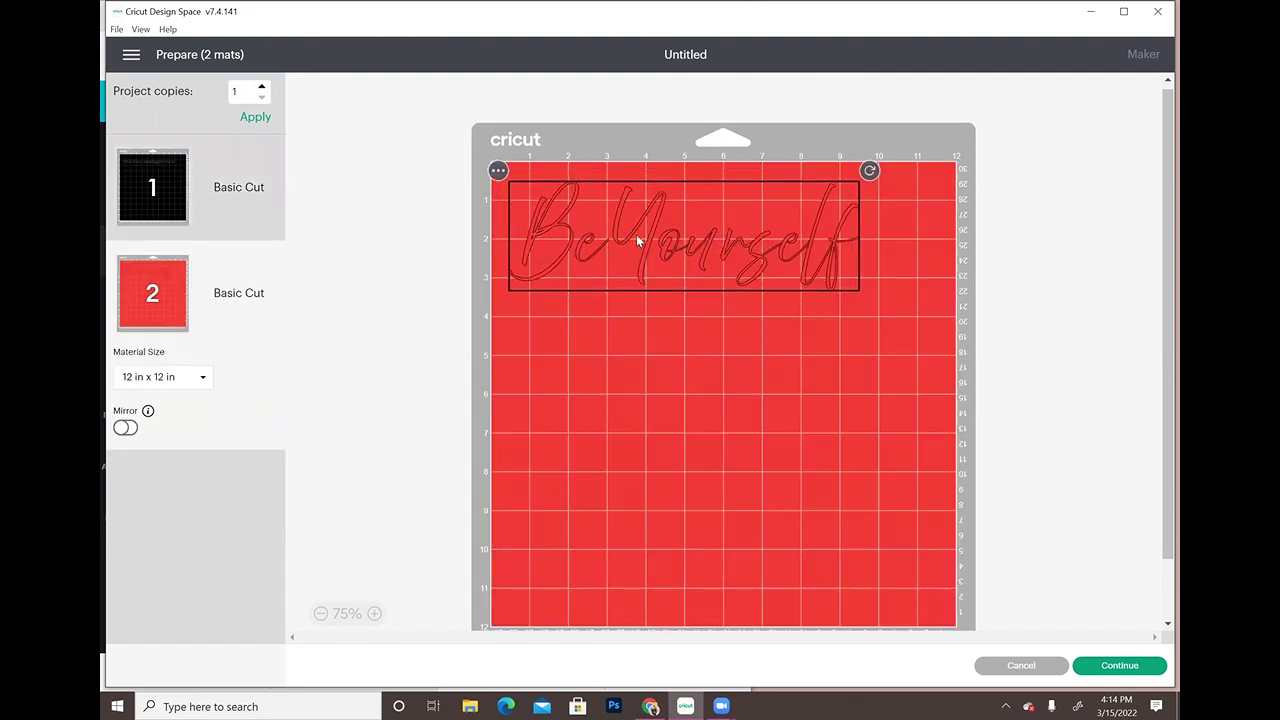